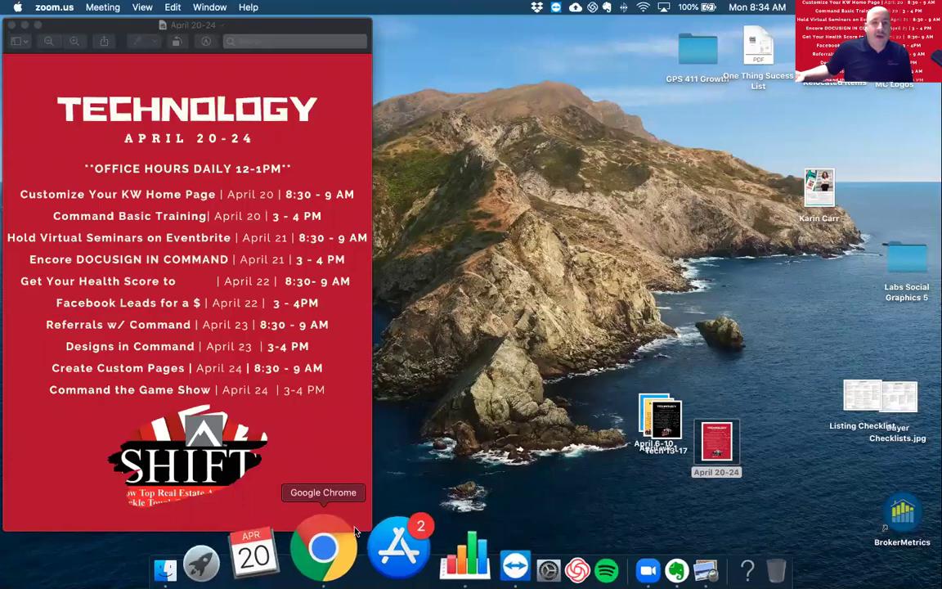
- Sign in to Keller Cloud from the Console | Login tab to reach the Command dashboard
left_click(354, 533)
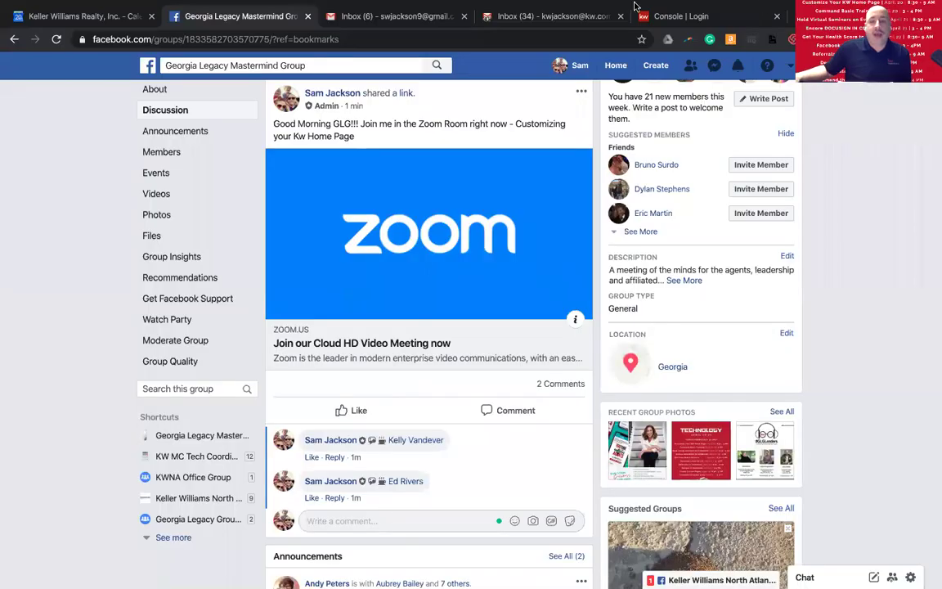
left_click(650, 15)
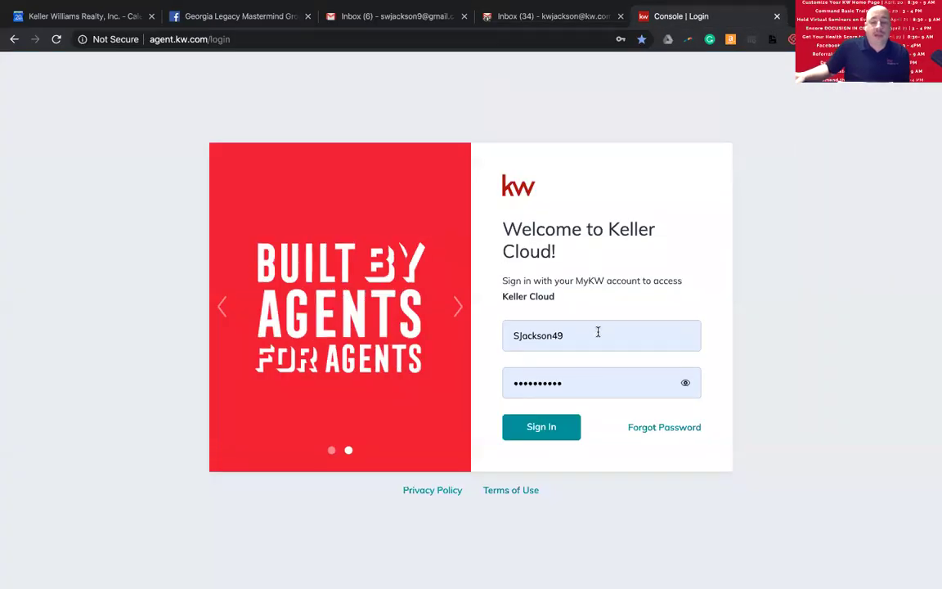
left_click(544, 427)
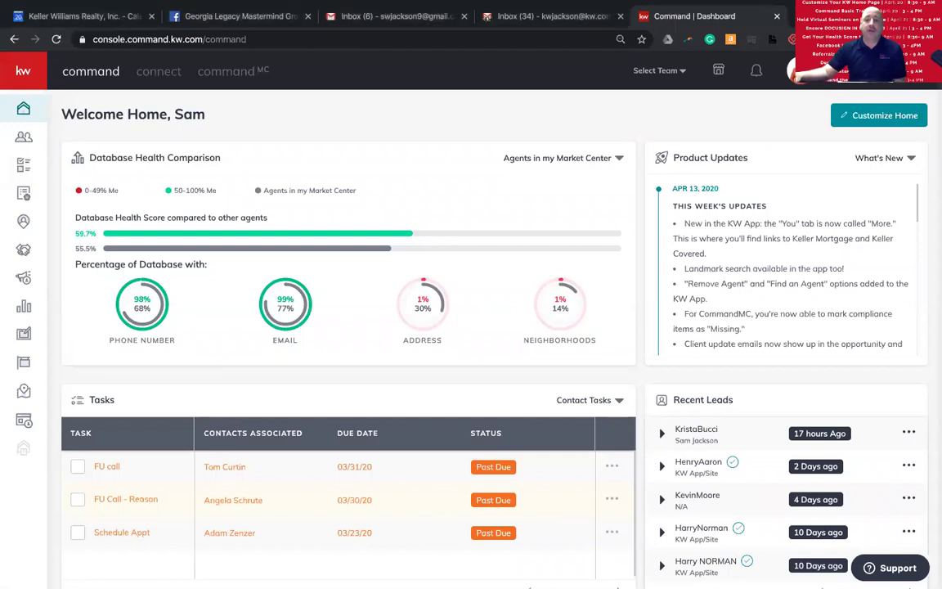
left_click(797, 71)
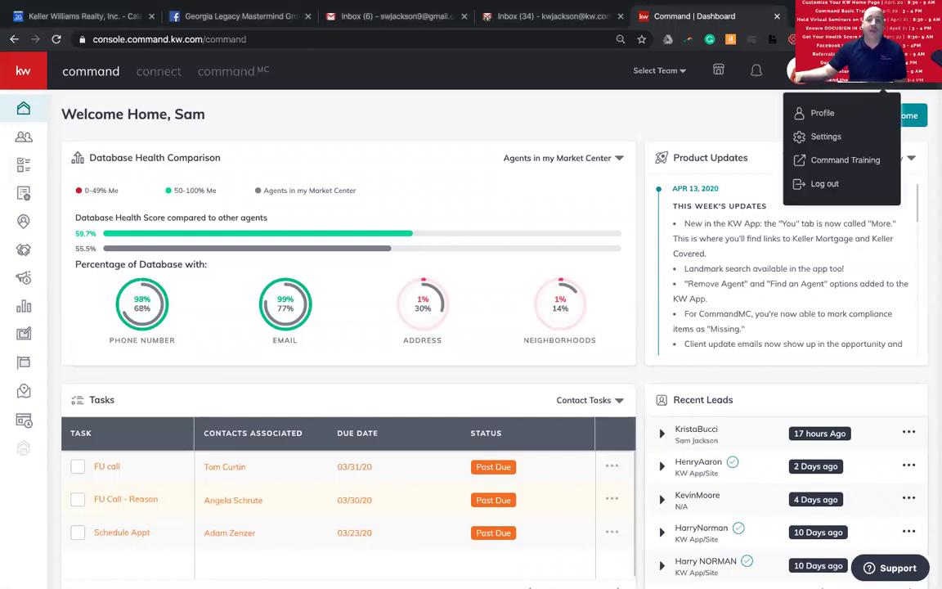
- Go to account Settings and open Connect Settings > Marketing Profile
left_click(828, 138)
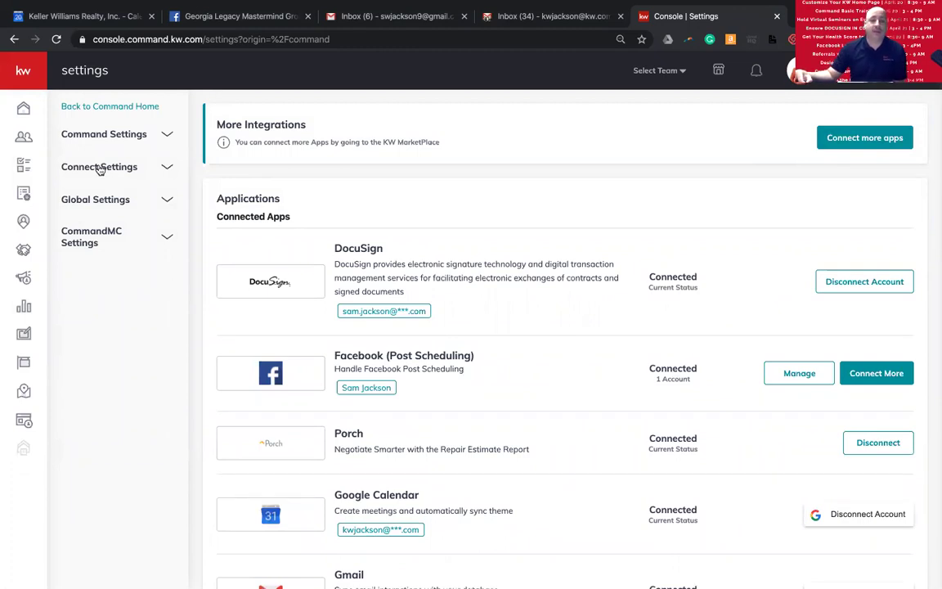
left_click(99, 169)
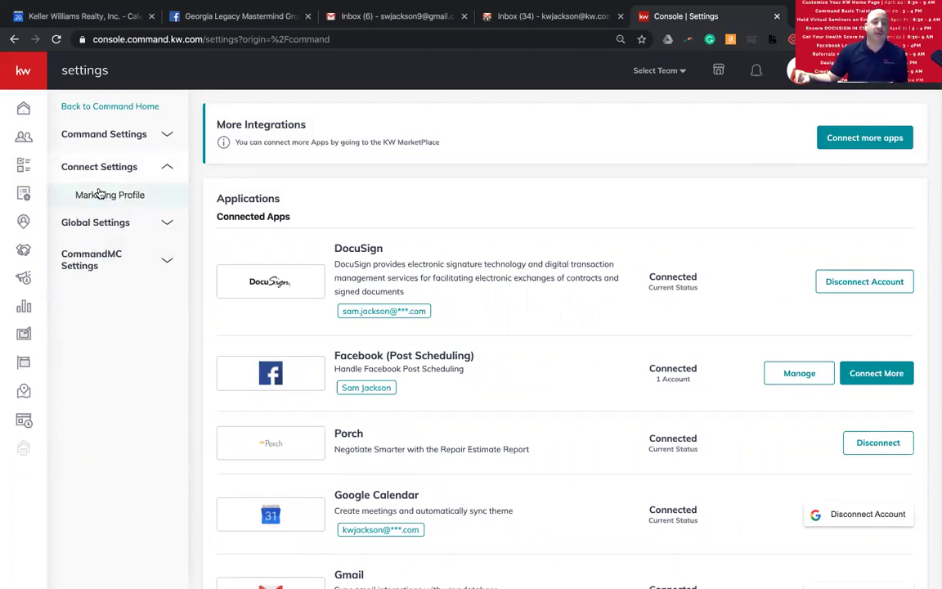
left_click(106, 197)
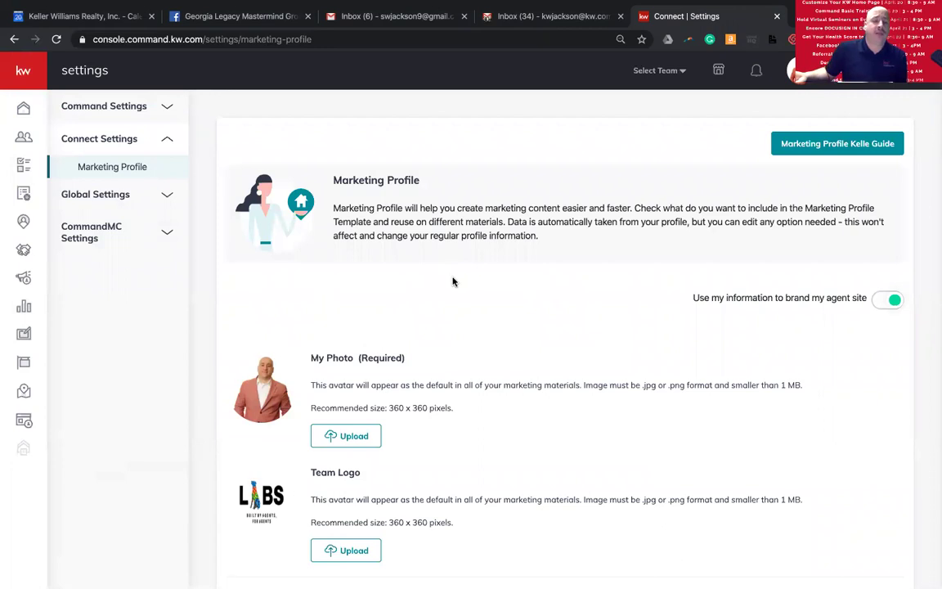
scroll(455, 281, "down", 2)
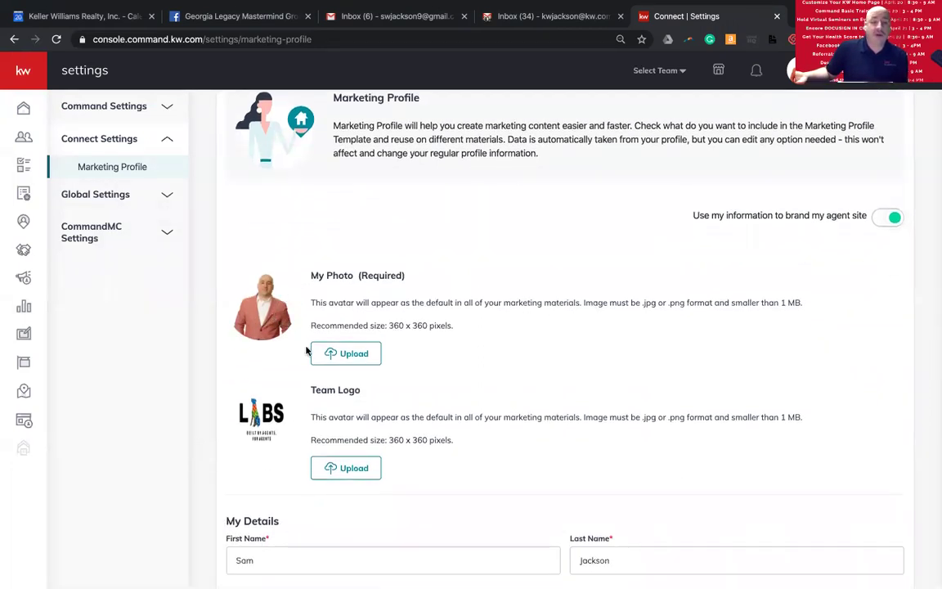
scroll(275, 316, "down", 3)
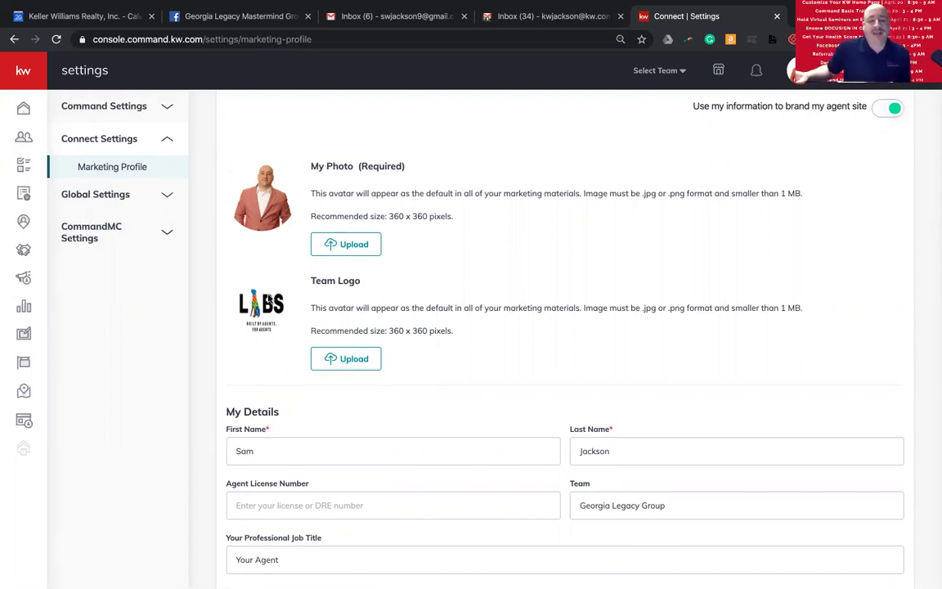
scroll(322, 301, "down", 4)
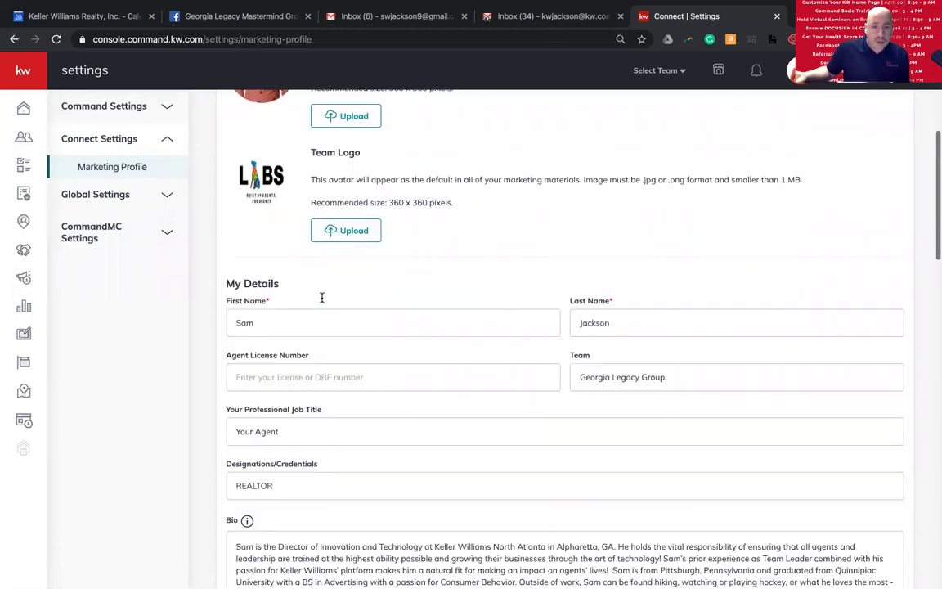
scroll(321, 299, "down", 1)
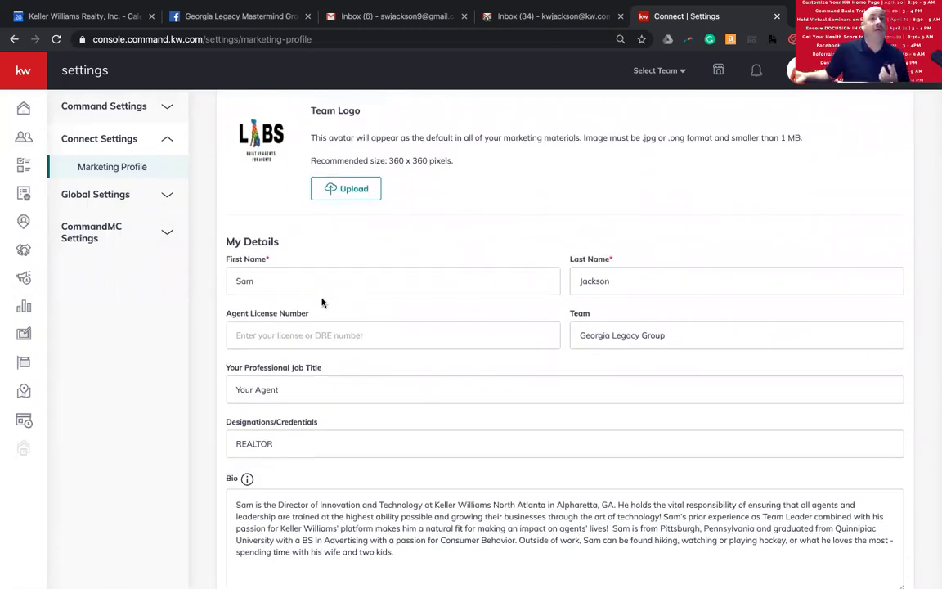
scroll(322, 302, "down", 1)
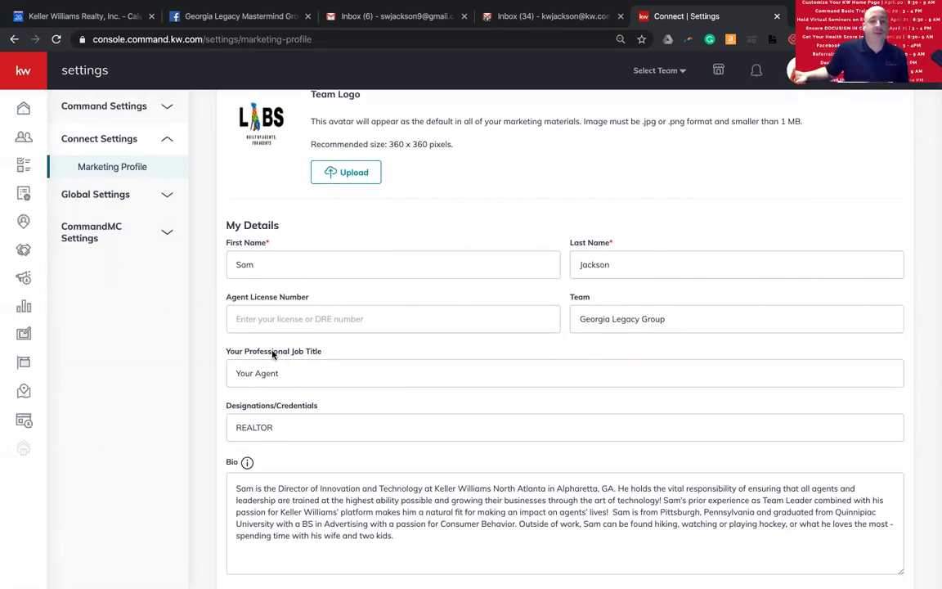
scroll(273, 301, "down", 4)
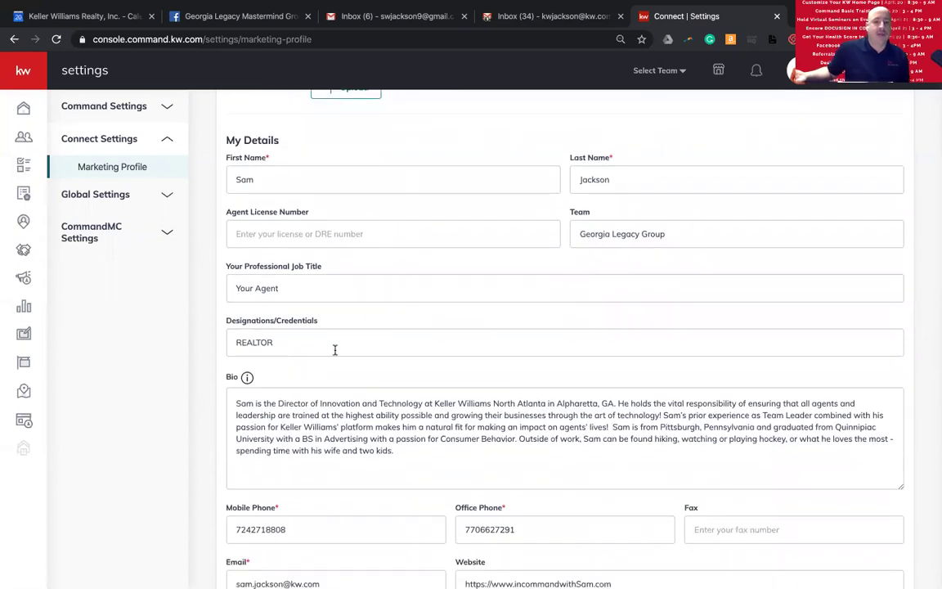
scroll(342, 413, "down", 1)
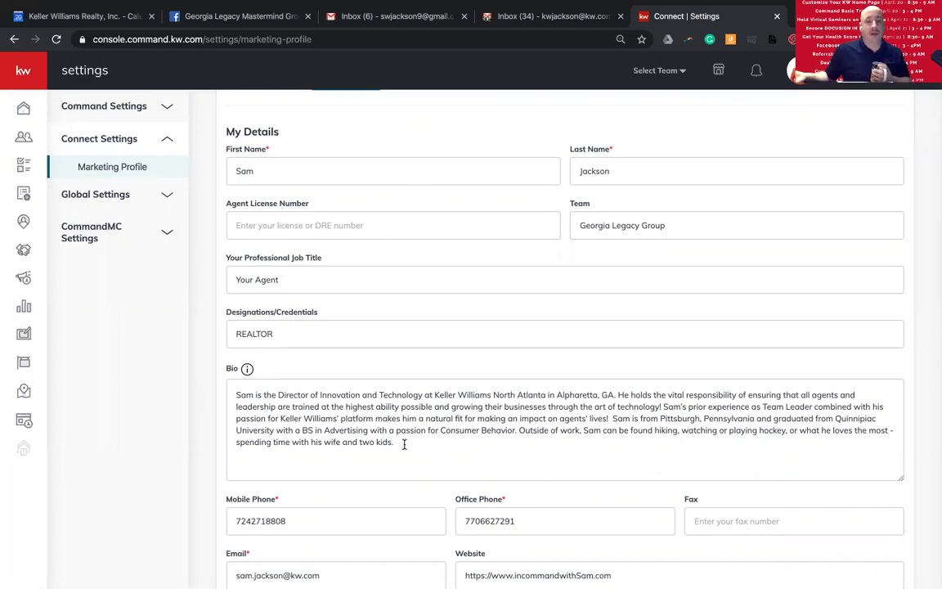
scroll(384, 429, "down", 1)
scroll(394, 437, "down", 1)
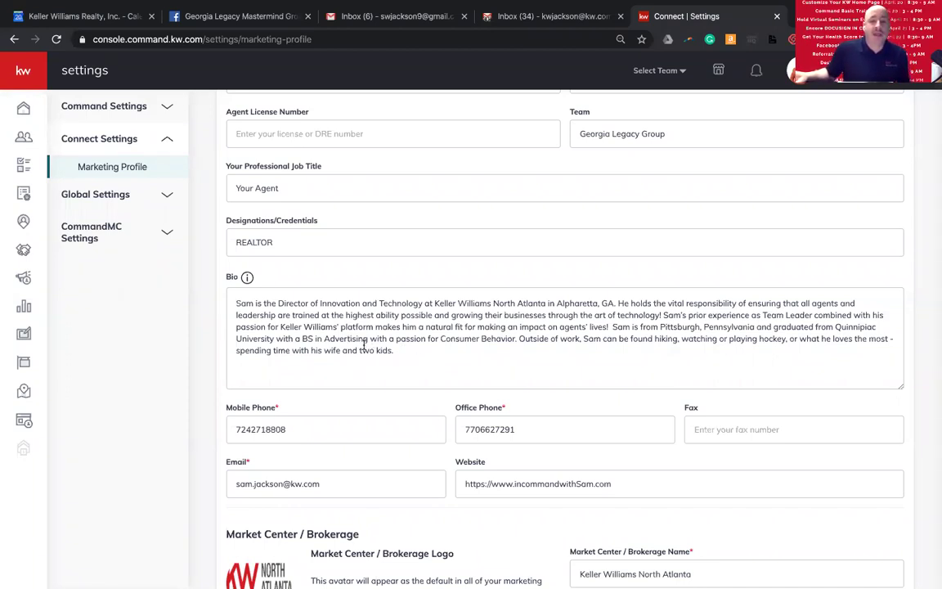
left_click_drag(423, 353, 255, 302)
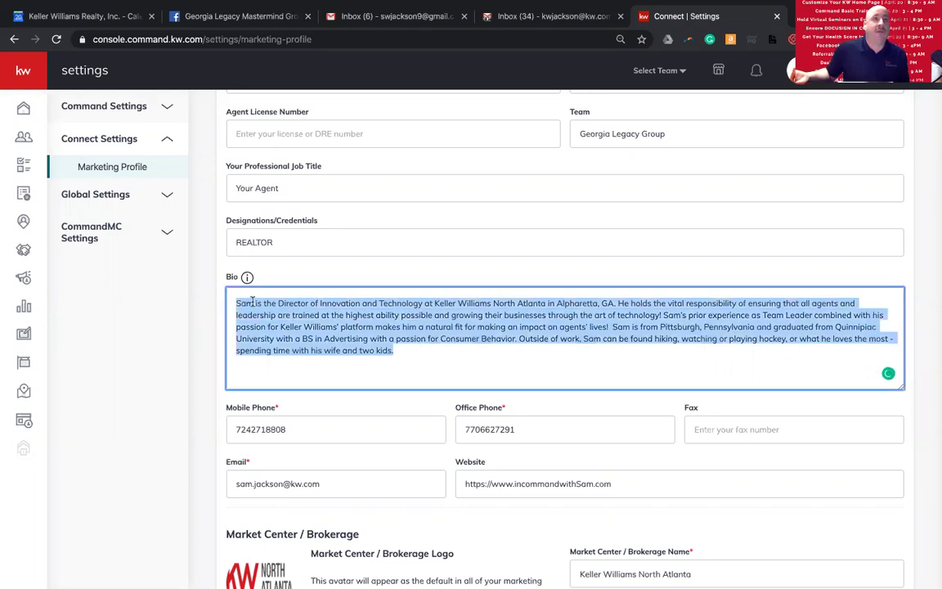
scroll(408, 350, "down", 2)
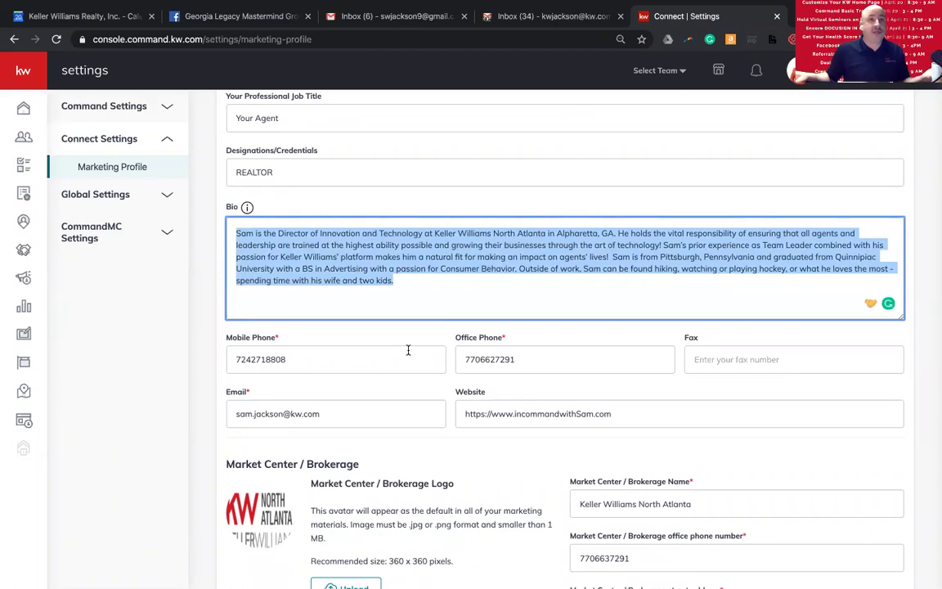
left_click(445, 293)
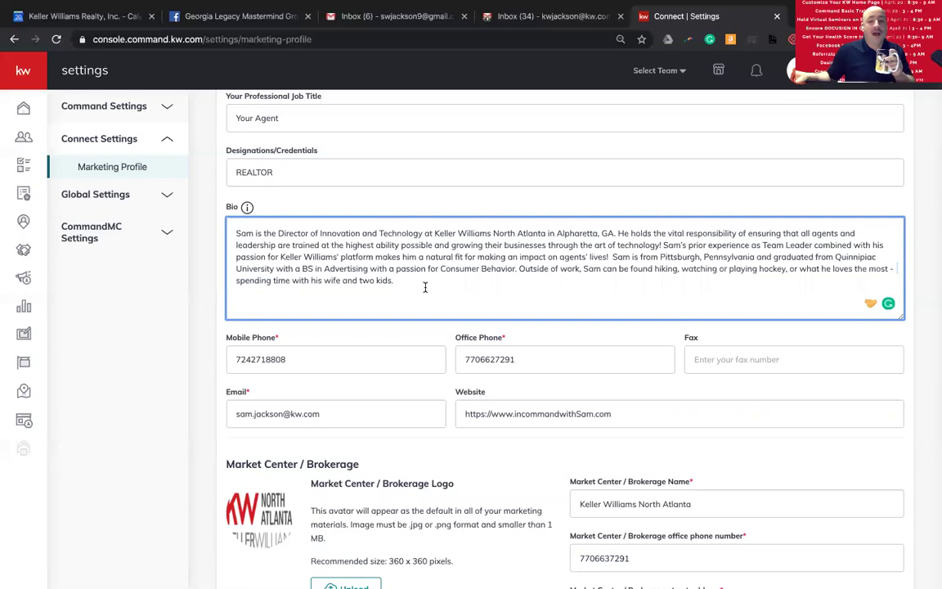
scroll(425, 287, "down", 2)
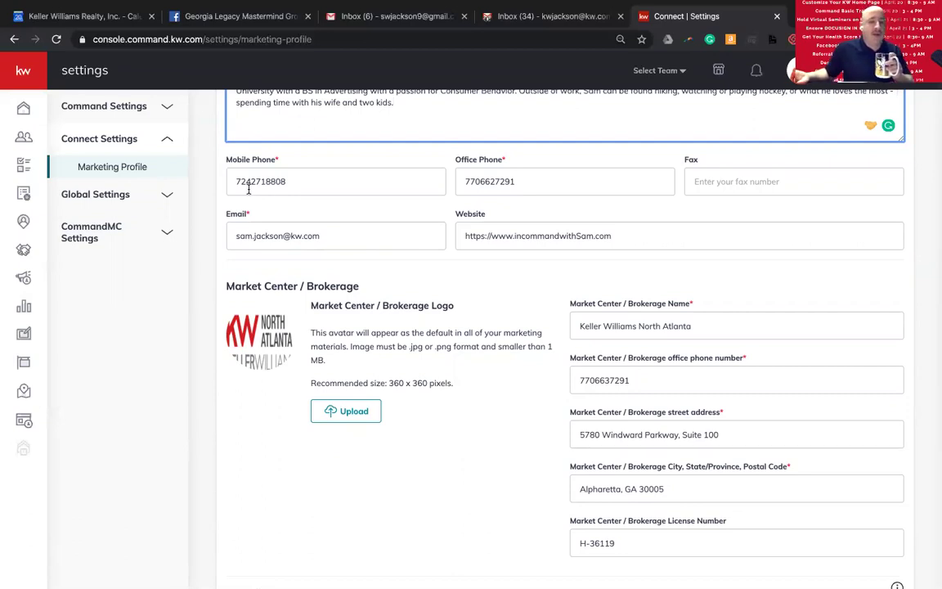
left_click(265, 182)
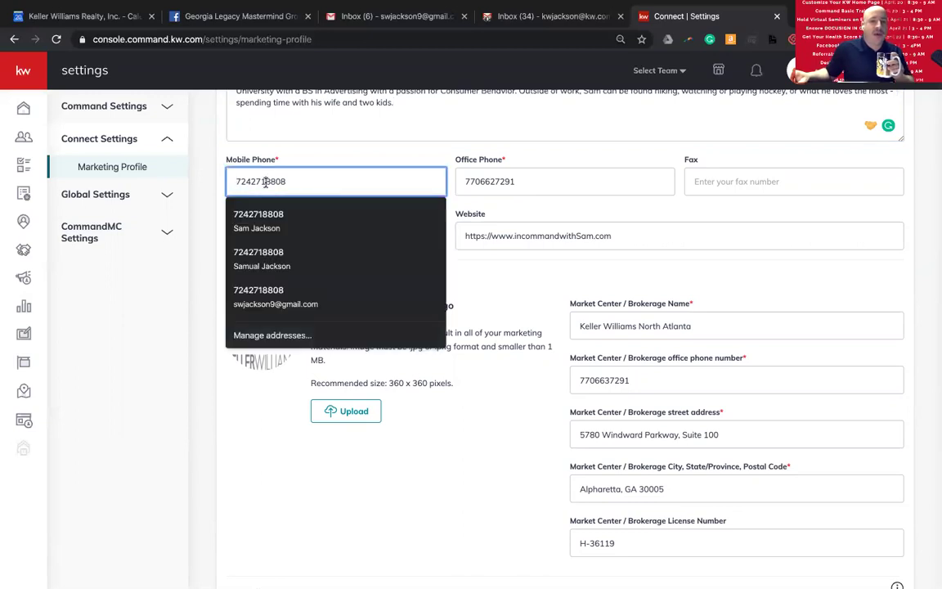
left_click(348, 154)
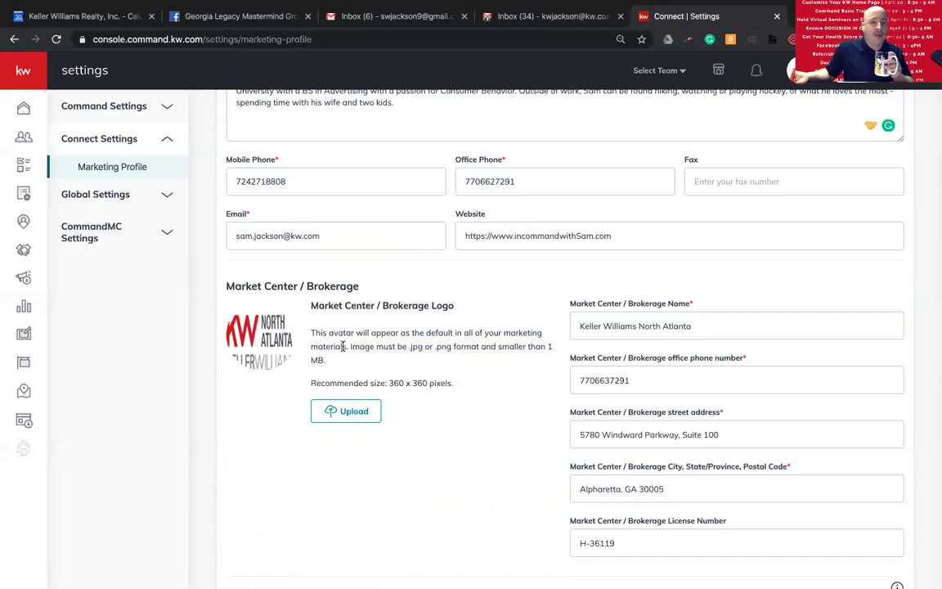
scroll(327, 343, "down", 1)
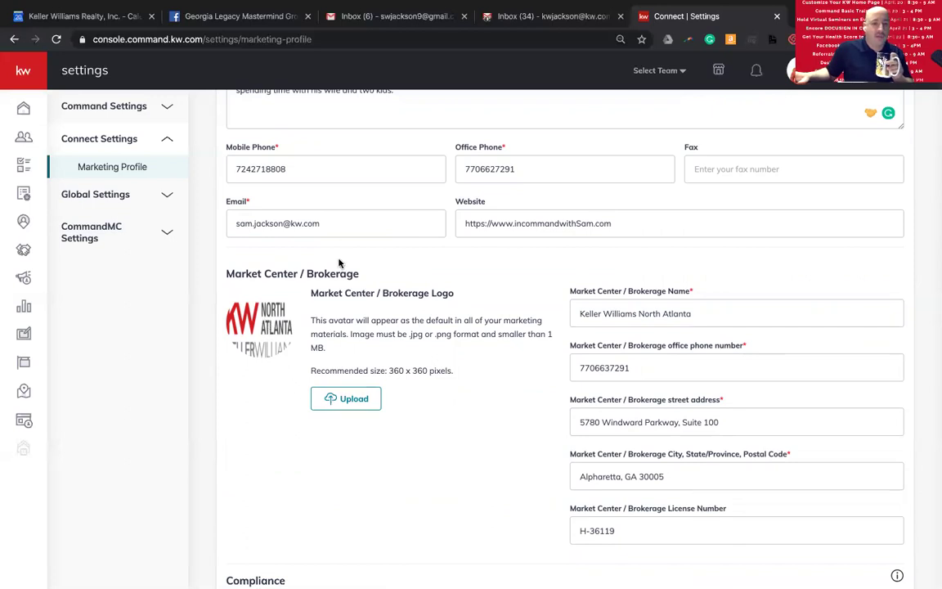
scroll(343, 311, "up", 10)
scroll(326, 358, "down", 3)
scroll(298, 327, "down", 5)
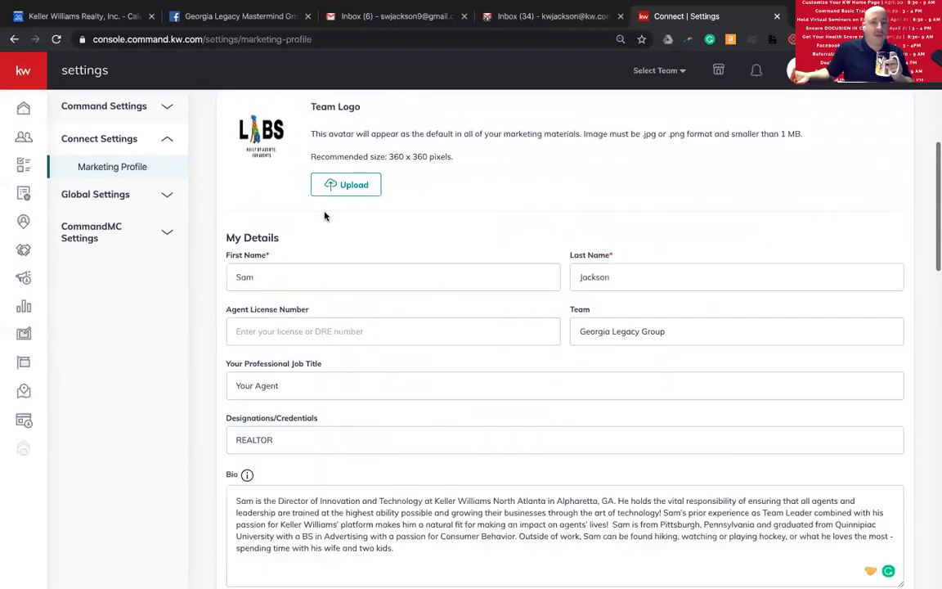
scroll(280, 210, "down", 6)
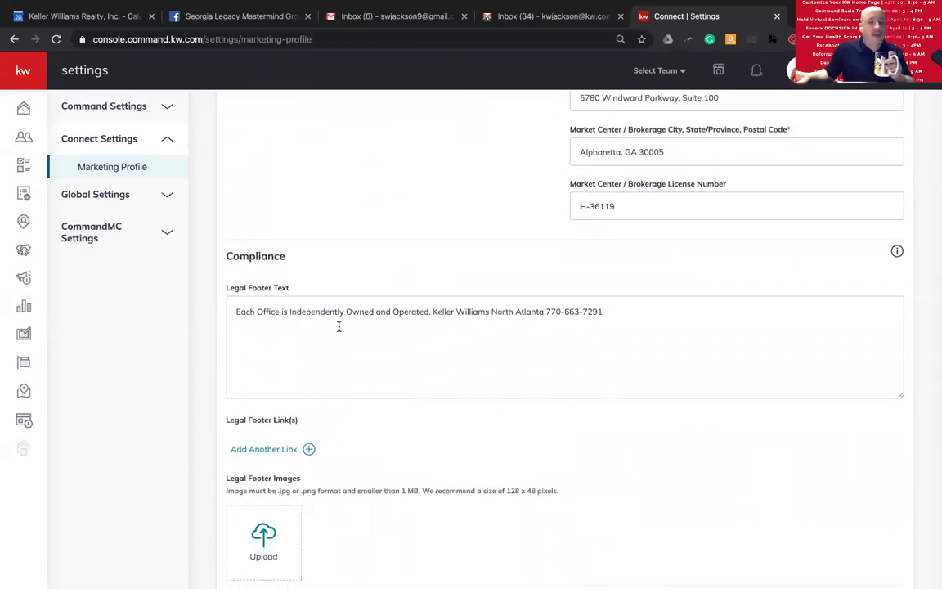
left_click_drag(233, 312, 563, 335)
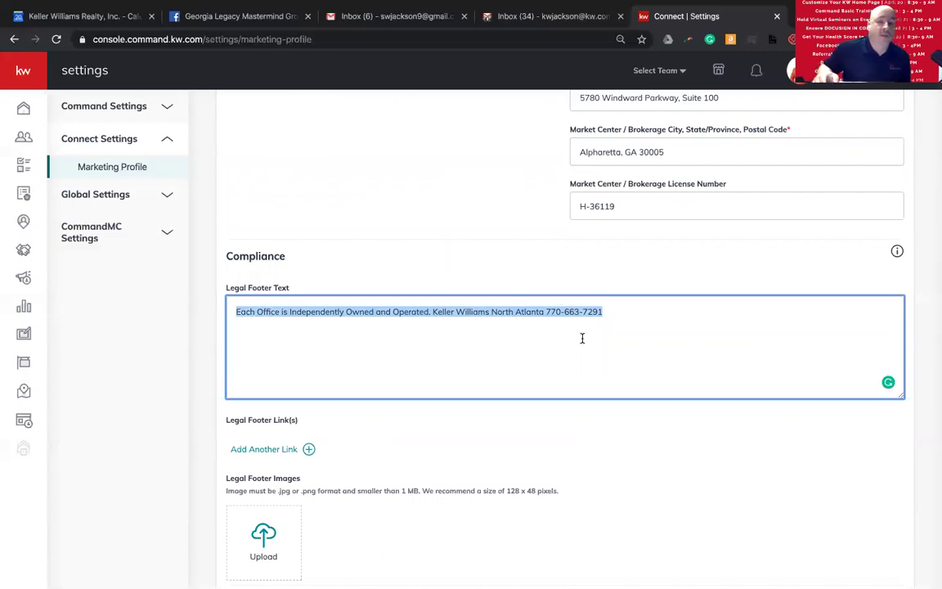
left_click(556, 341)
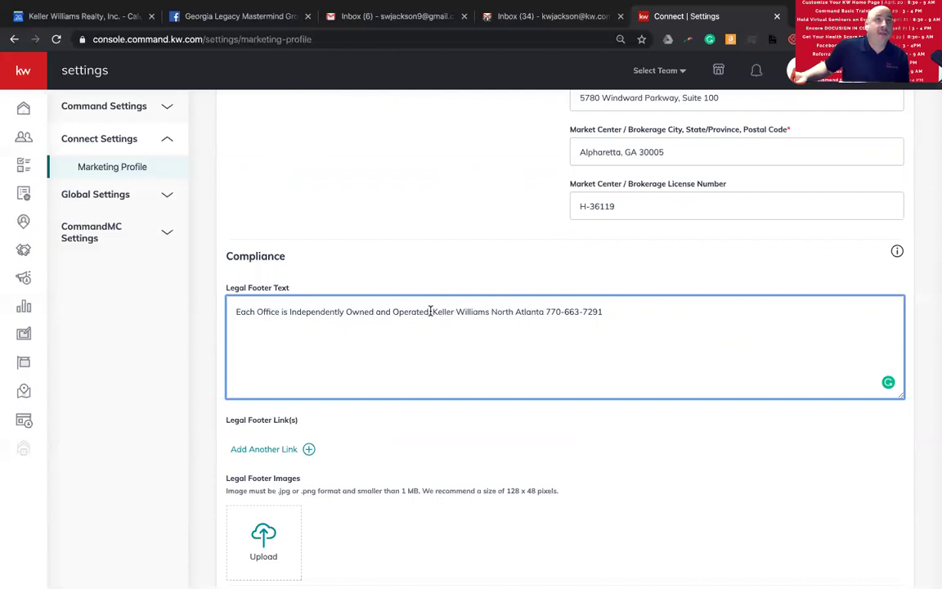
left_click_drag(432, 311, 606, 316)
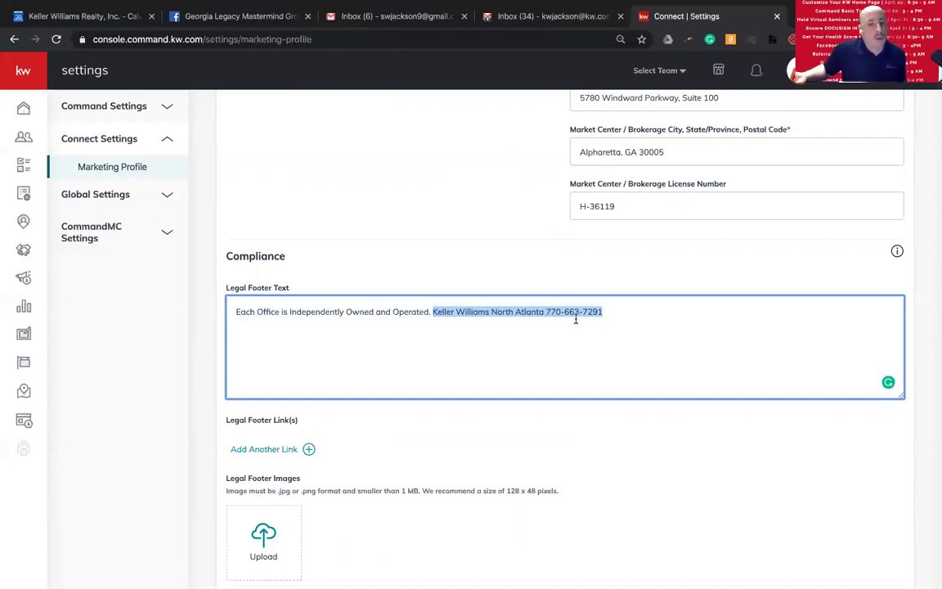
scroll(576, 319, "down", 5)
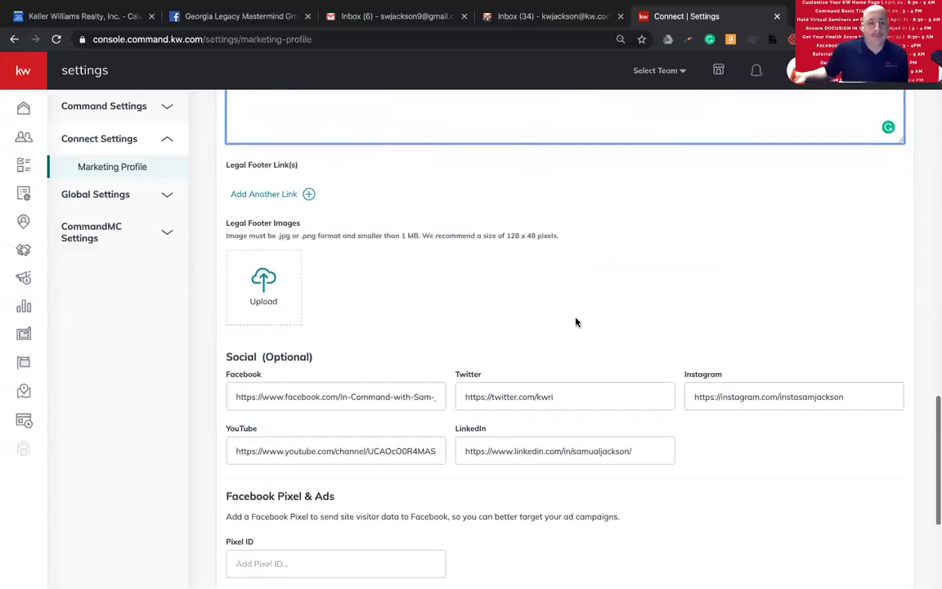
scroll(577, 318, "down", 3)
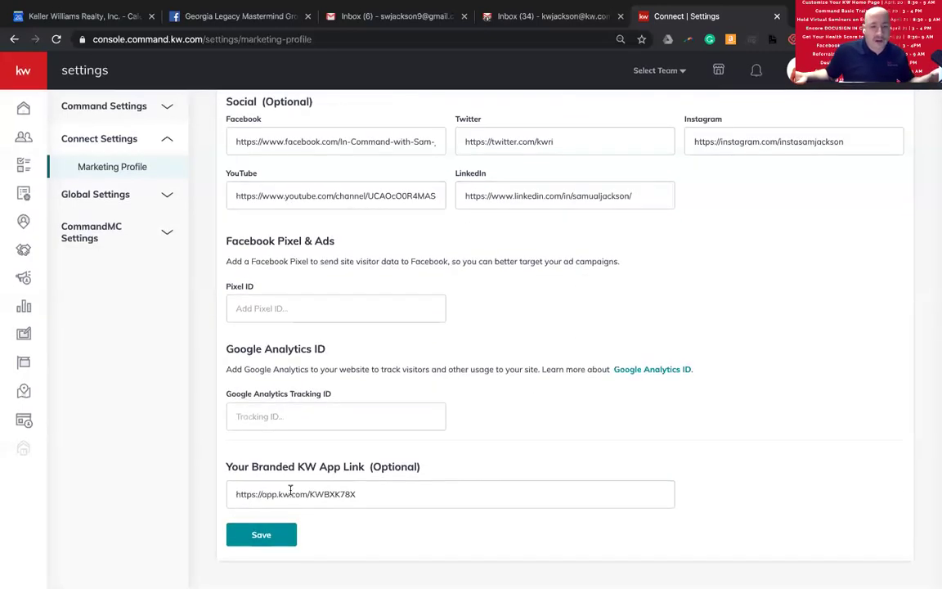
left_click(259, 535)
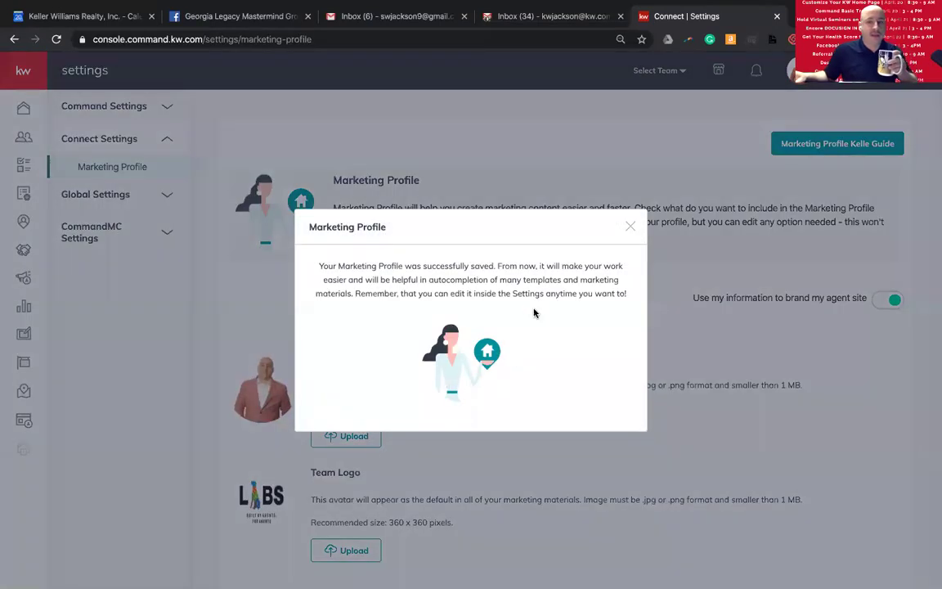
- Close the Marketing Profile saved confirmation message
left_click(629, 228)
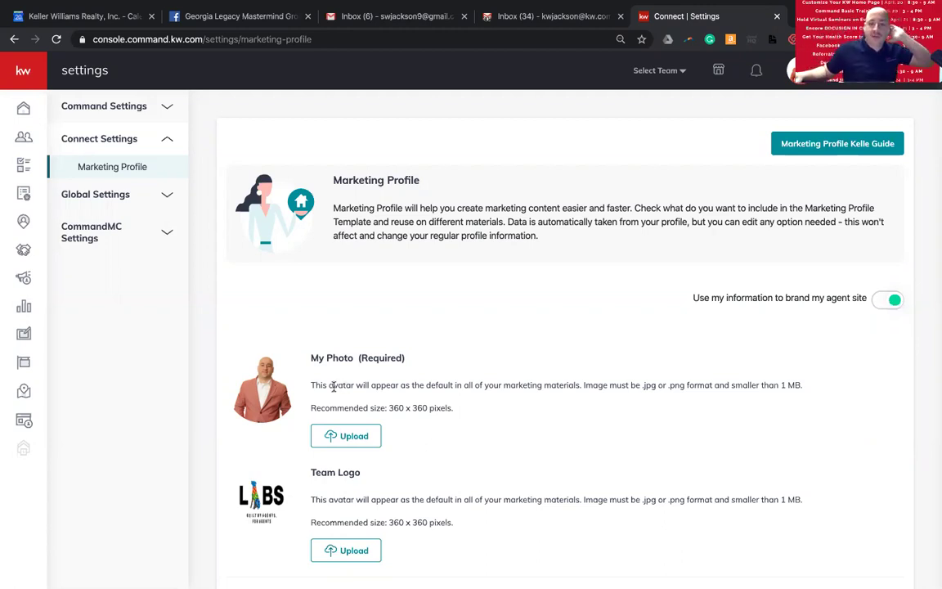
scroll(353, 385, "down", 12)
scroll(363, 479, "down", 4)
scroll(353, 481, "up", 12)
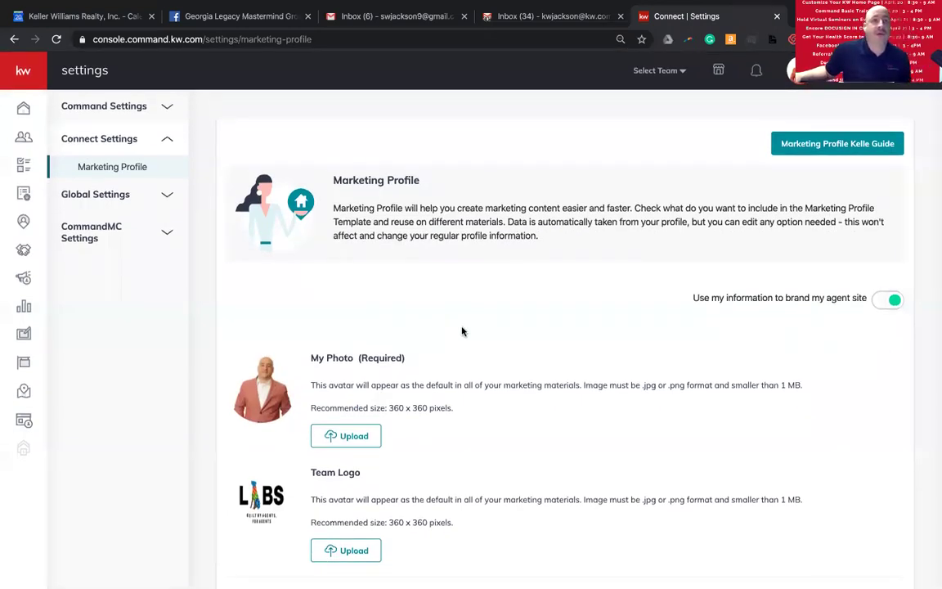
scroll(462, 332, "down", 2)
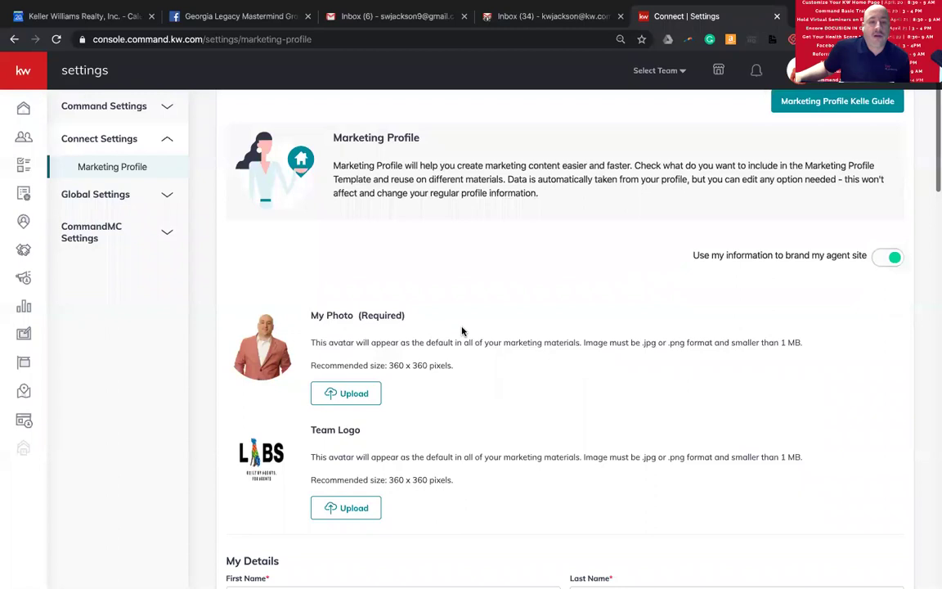
scroll(462, 331, "down", 1)
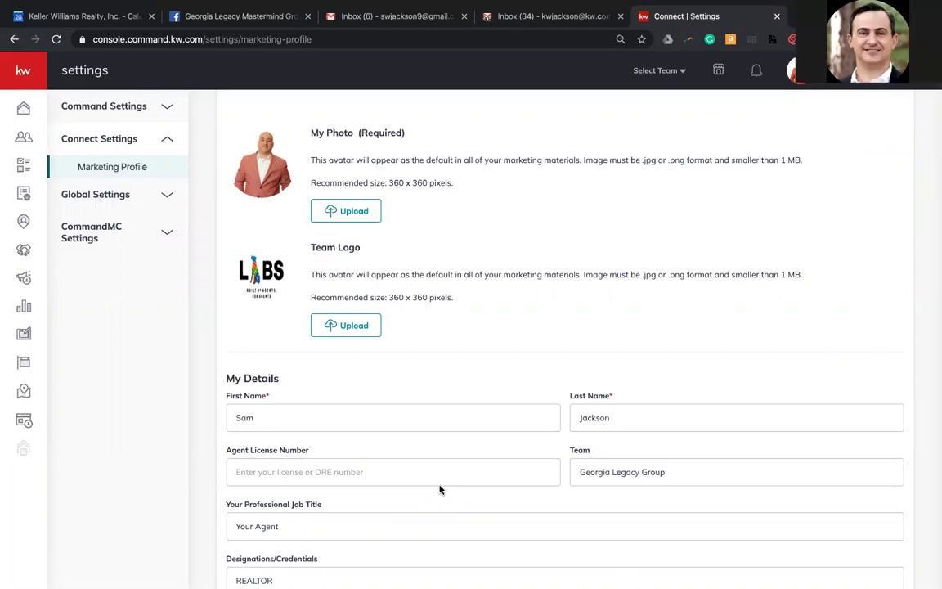
scroll(440, 489, "up", 3)
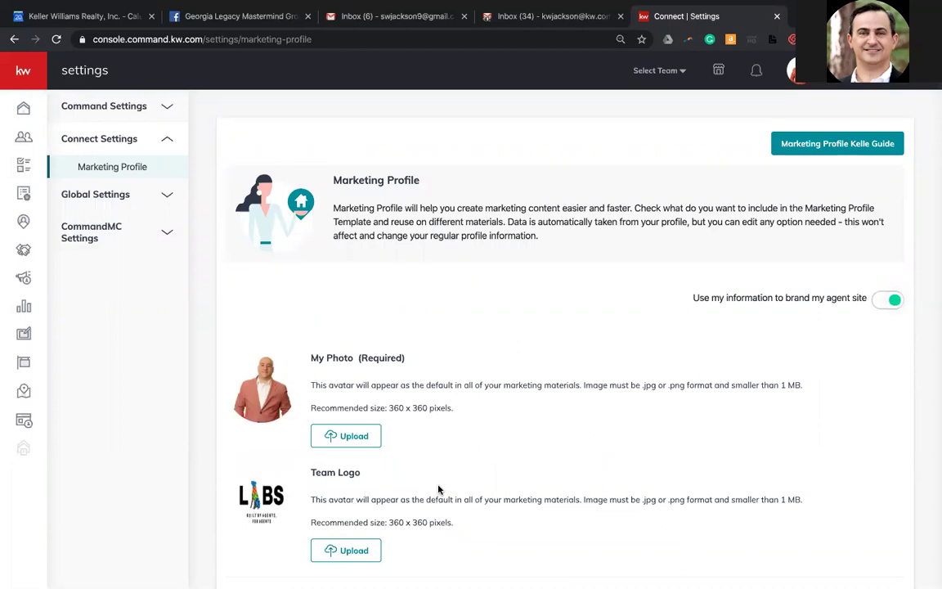
scroll(486, 460, "down", 8)
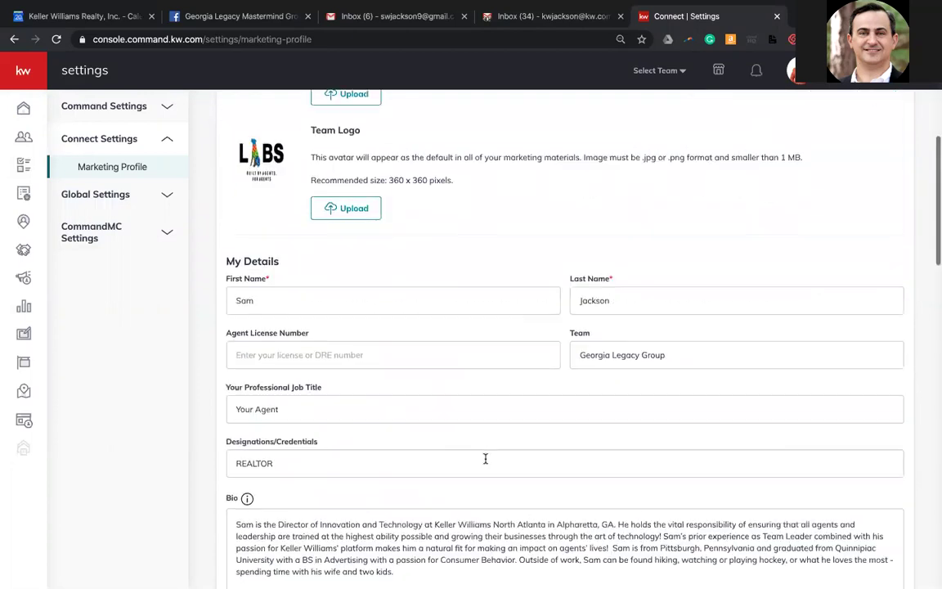
scroll(485, 458, "up", 3)
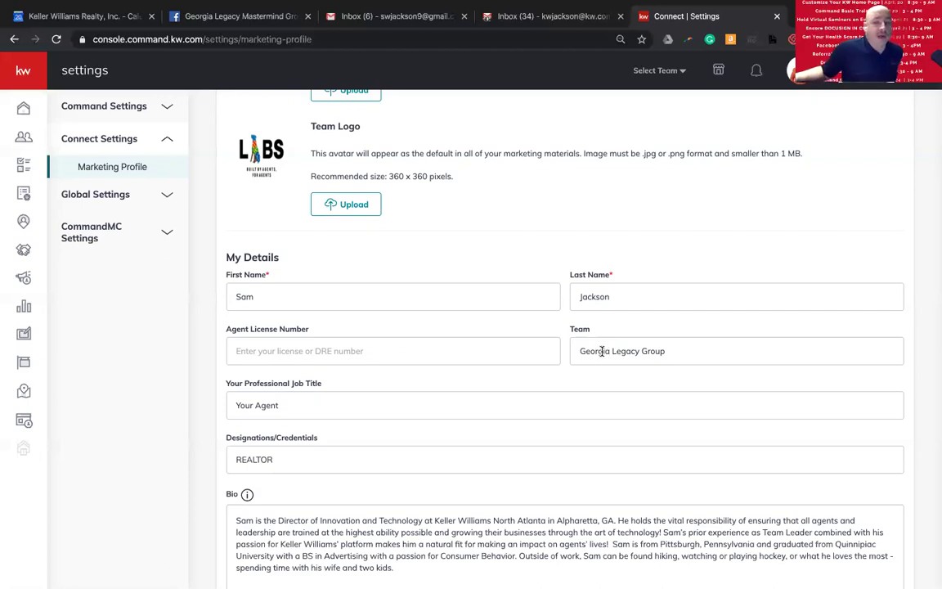
triple_click(612, 351)
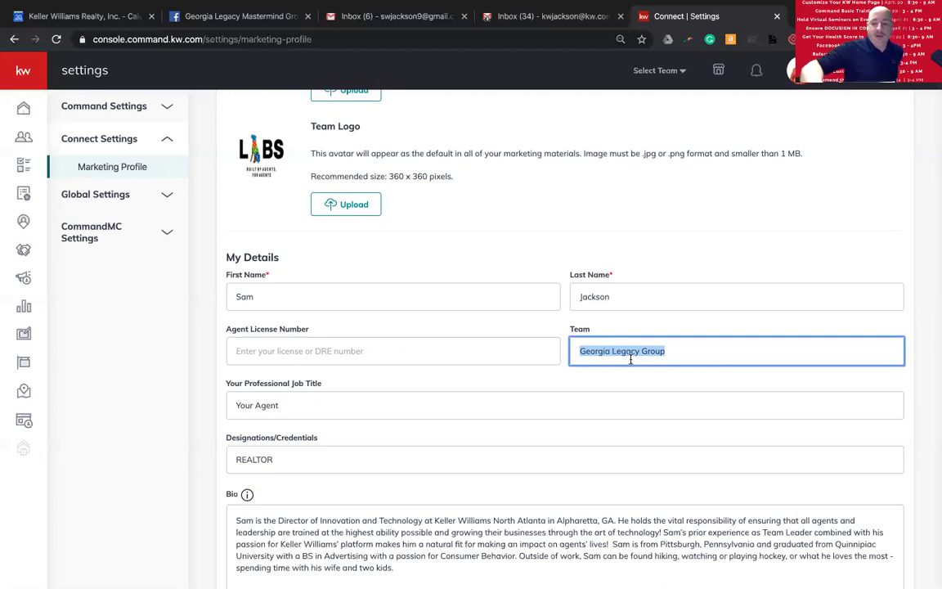
- Empty the Team field, then trial a 'The' prefix on First Name and 'Team' on Last Name
key("BackSpace")
triple_click(294, 300)
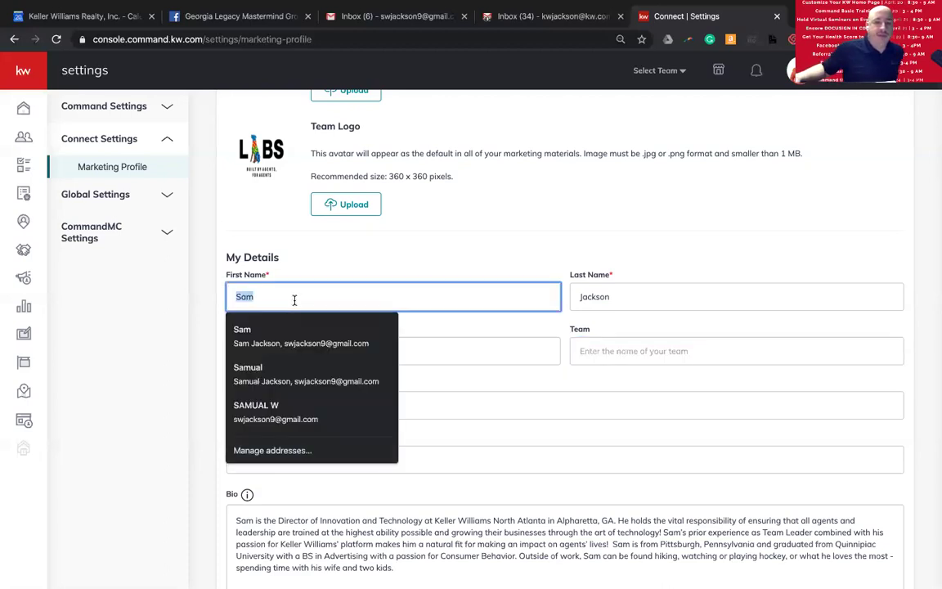
left_click(605, 297)
triple_click(515, 296)
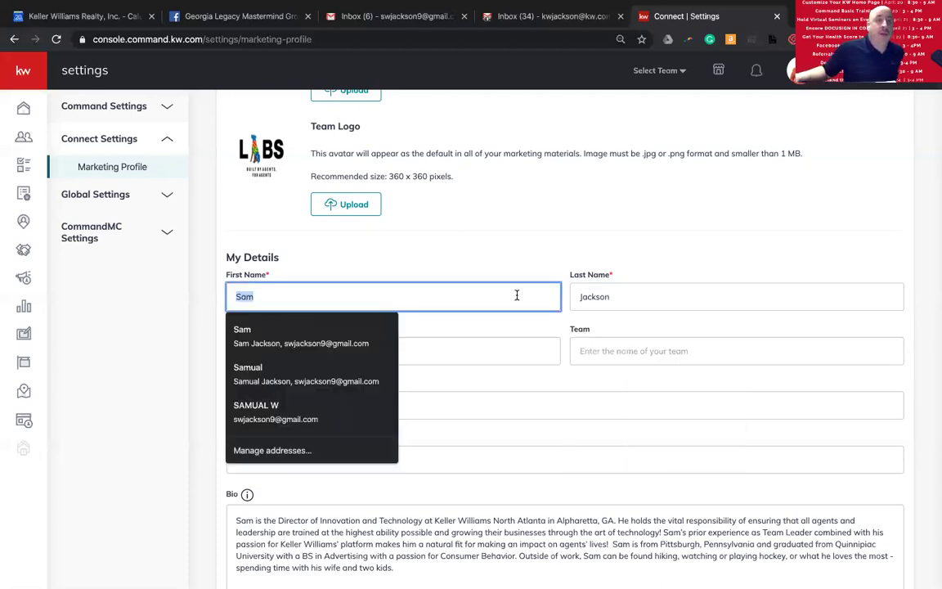
right_click(426, 290)
key("Escape")
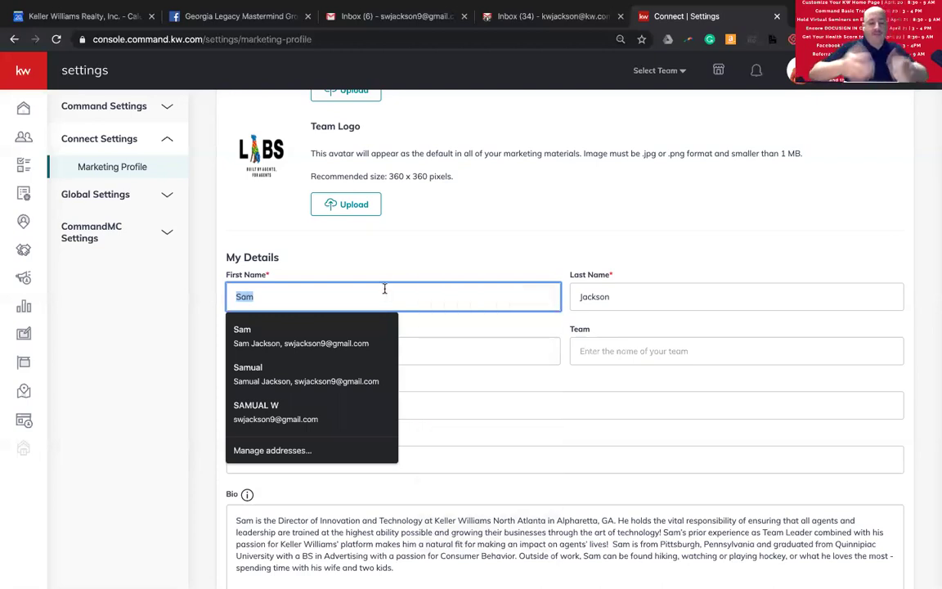
type("The Sam")
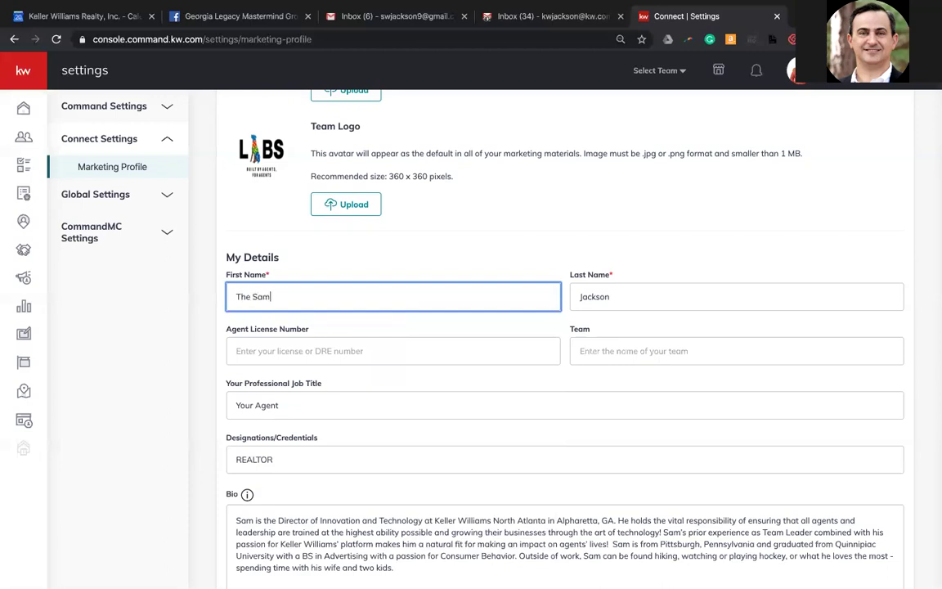
left_click(702, 295)
type("Team")
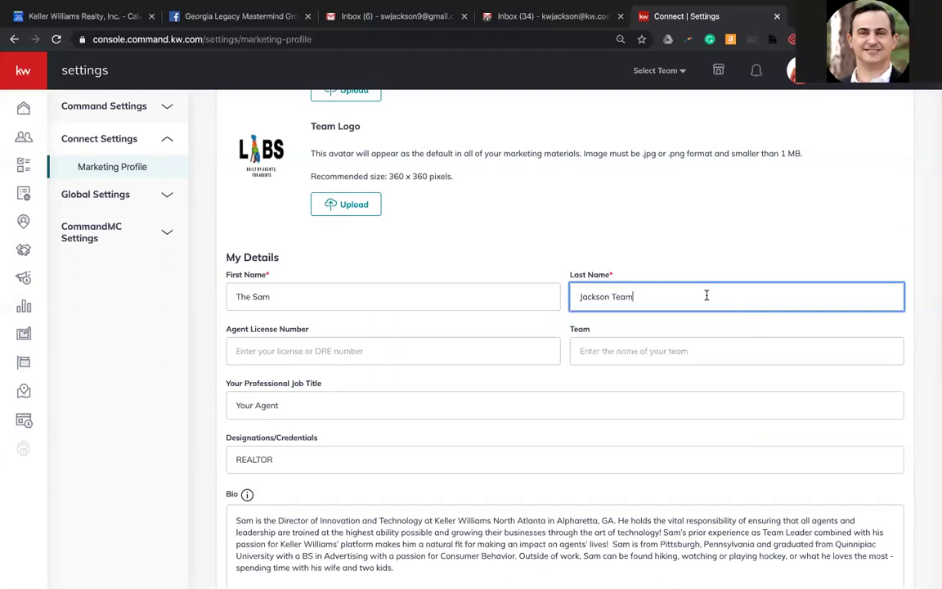
- Remove the added 'The' and 'Team' words, restoring the original first and last names
double_click(412, 292)
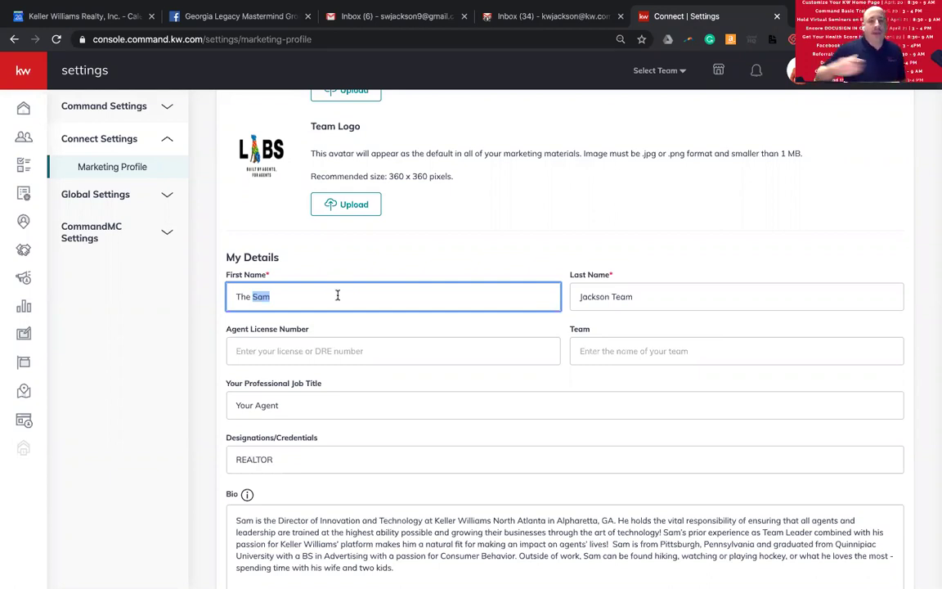
double_click(243, 296)
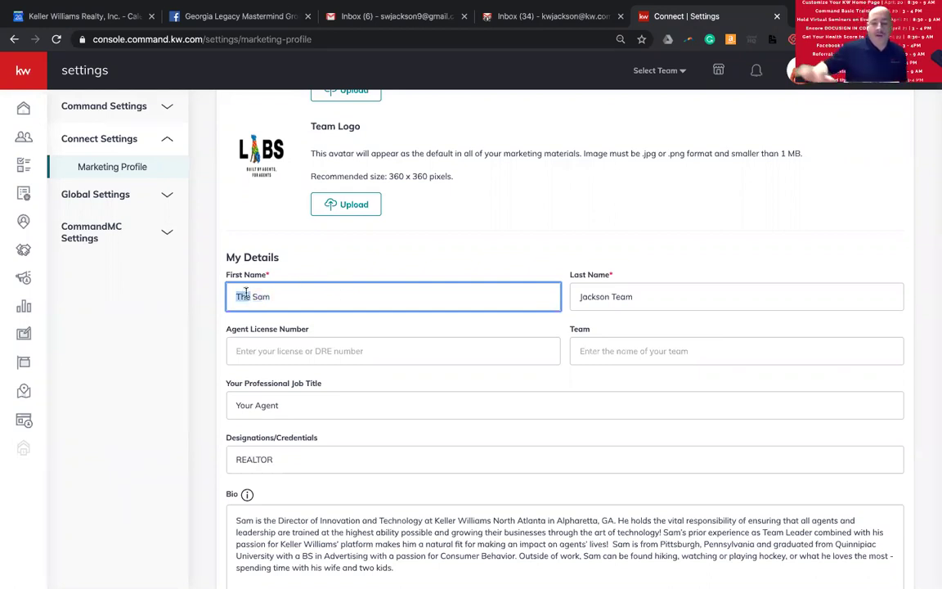
key("Delete")
key("Delete")
key("Delete")
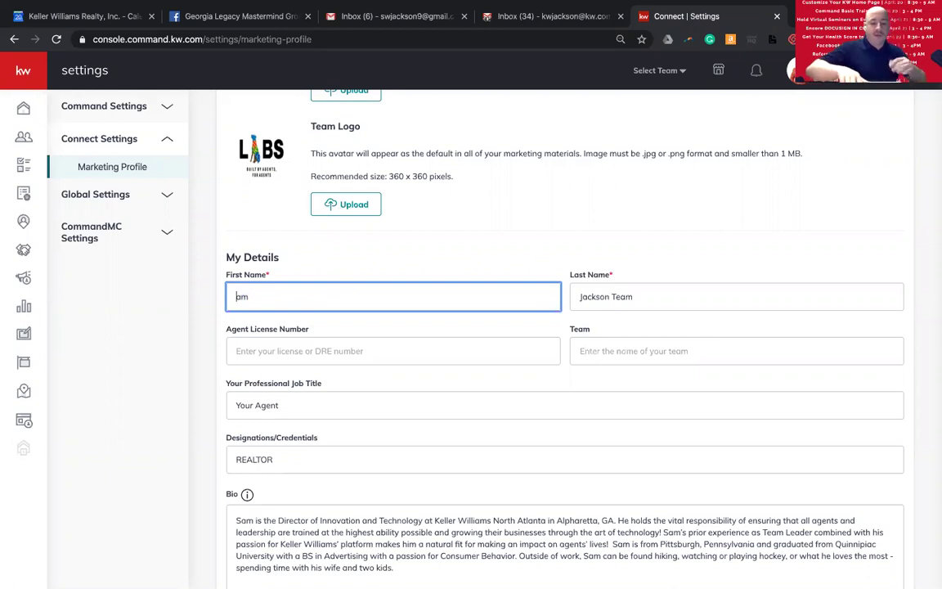
type("S")
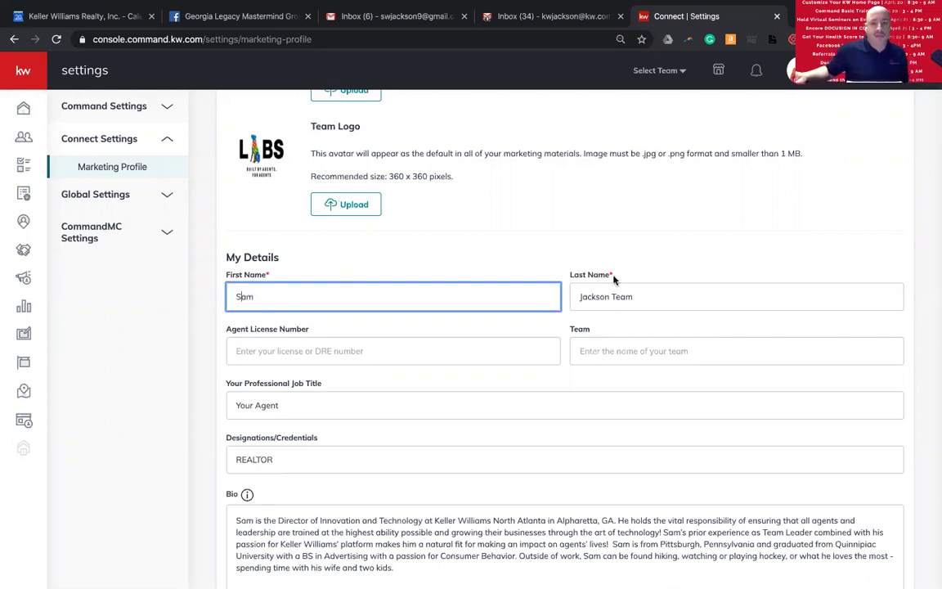
double_click(629, 296)
key("BackSpace")
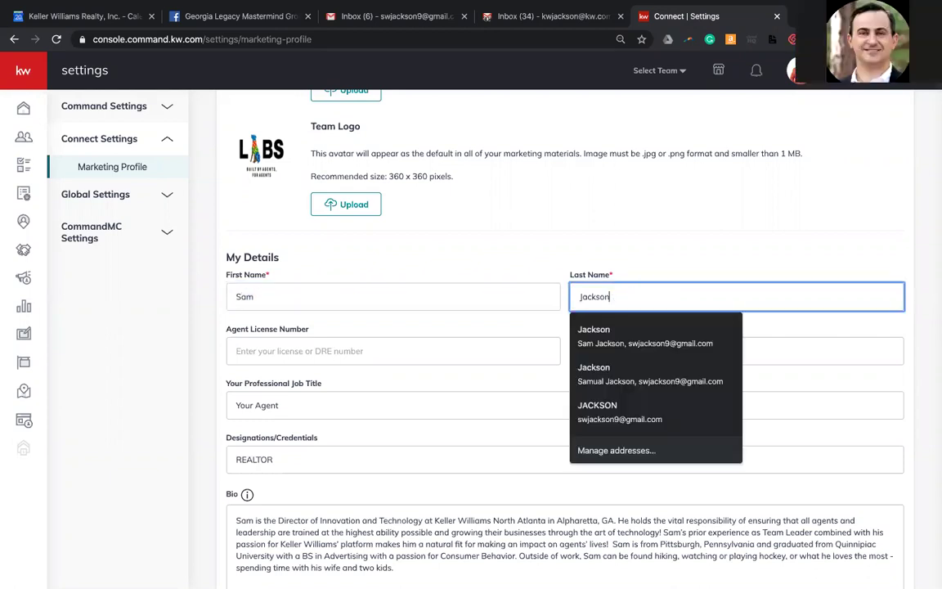
scroll(409, 237, "up", 5)
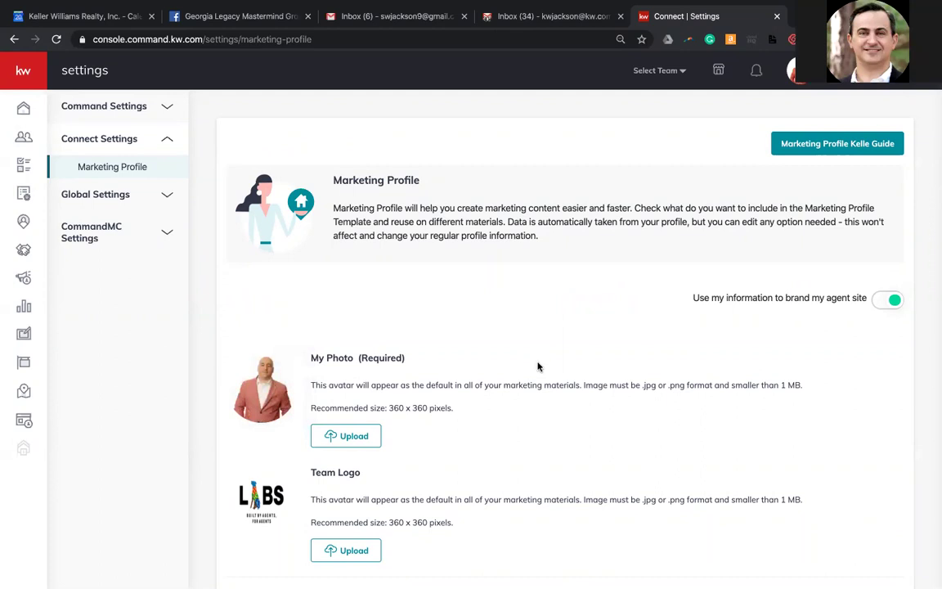
scroll(536, 359, "down", 3)
scroll(533, 368, "down", 2)
scroll(533, 368, "up", 1)
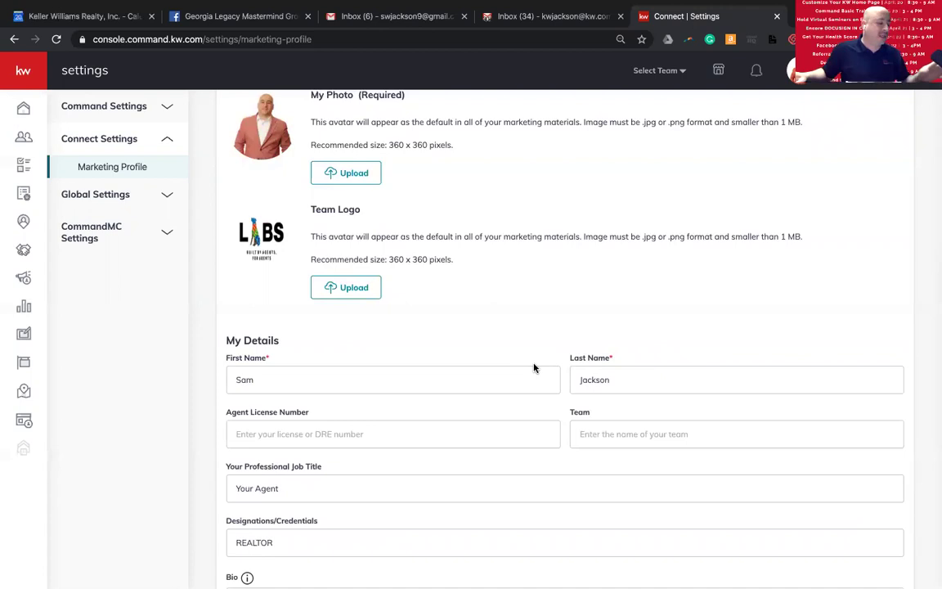
scroll(409, 328, "up", 2)
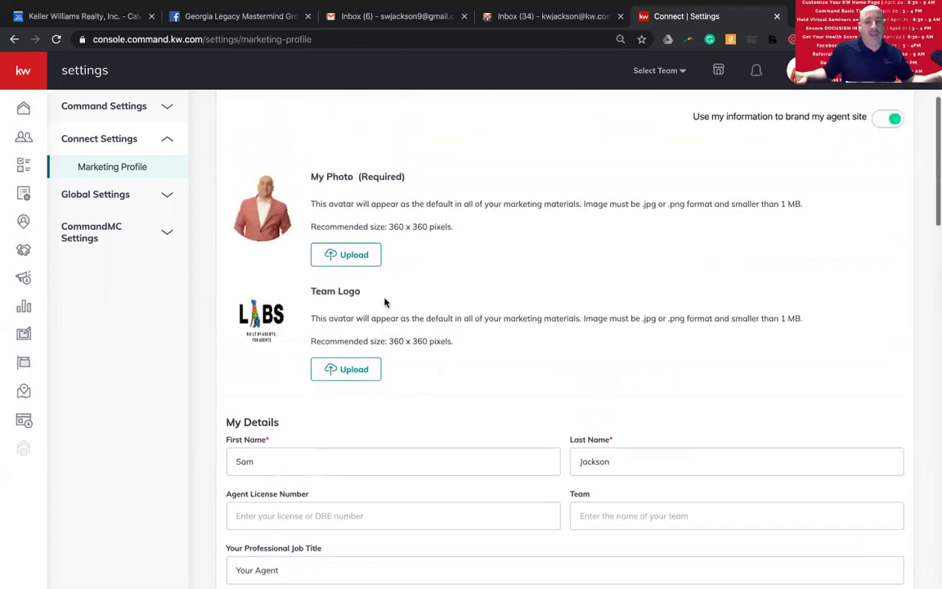
scroll(437, 418, "down", 1)
scroll(437, 418, "down", 1)
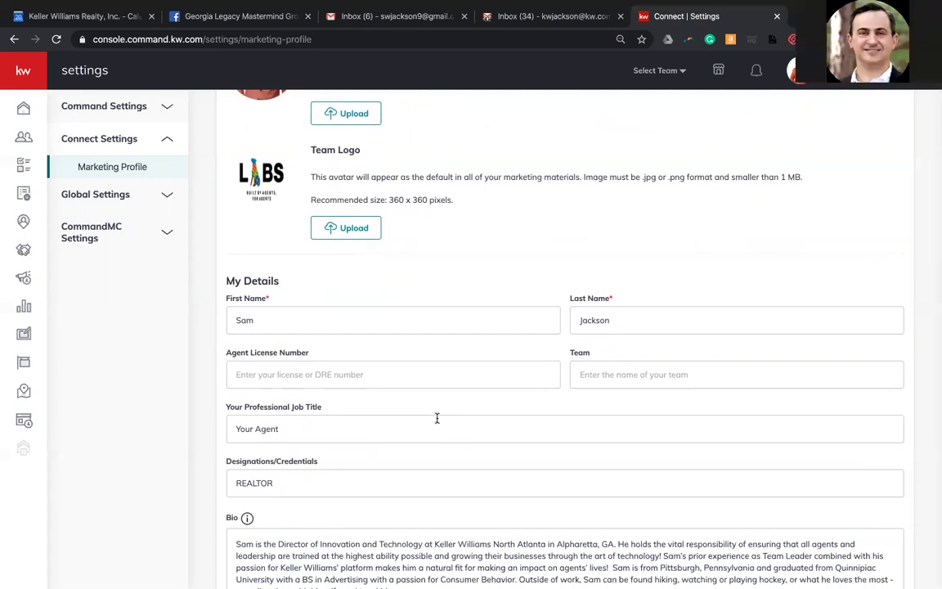
scroll(478, 406, "up", 2)
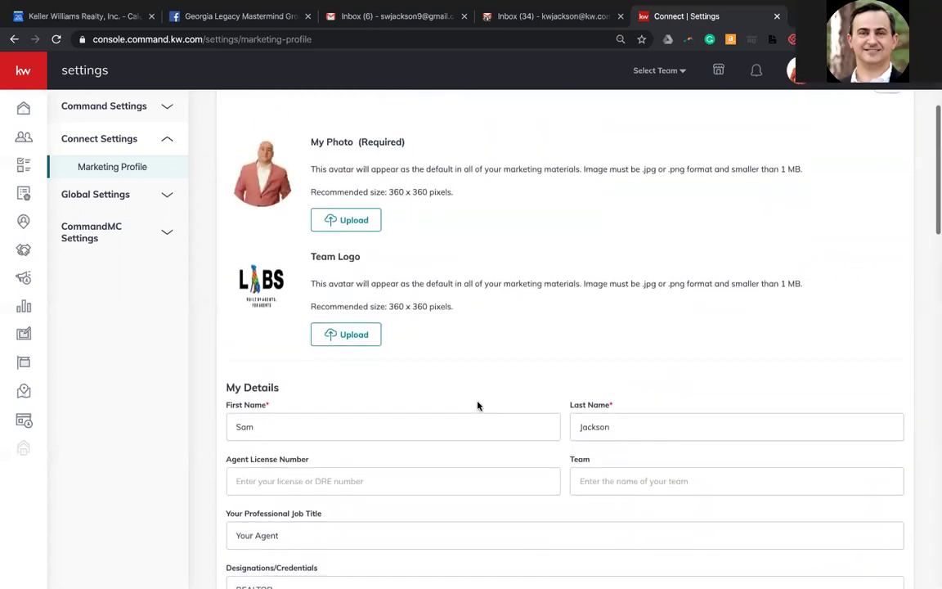
scroll(478, 406, "up", 2)
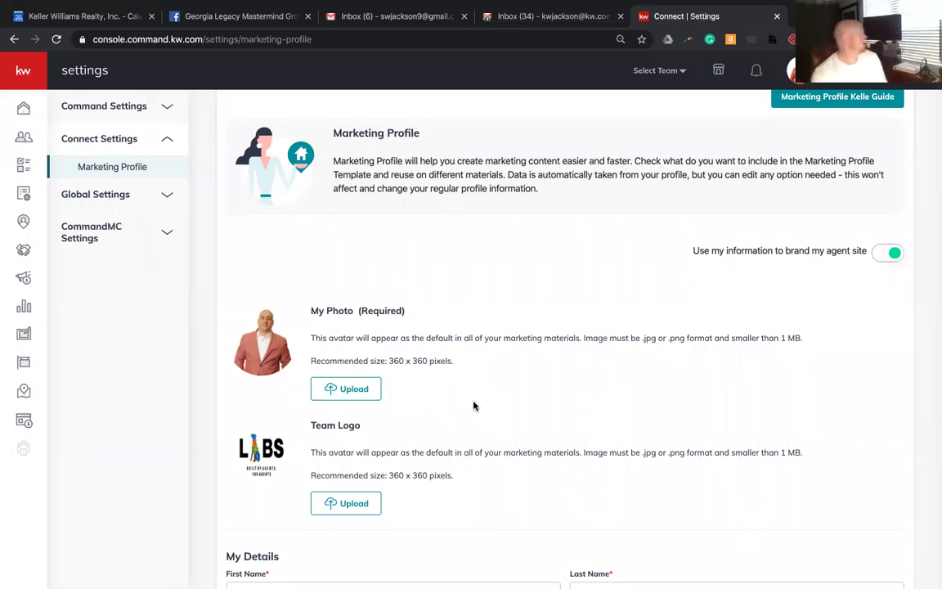
scroll(474, 406, "down", 5)
scroll(474, 406, "down", 8)
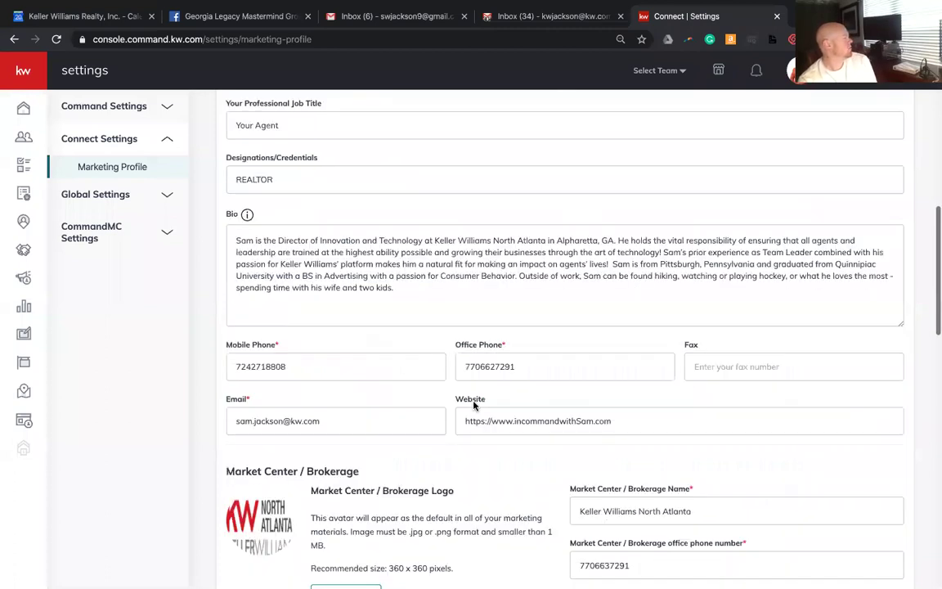
scroll(473, 406, "down", 7)
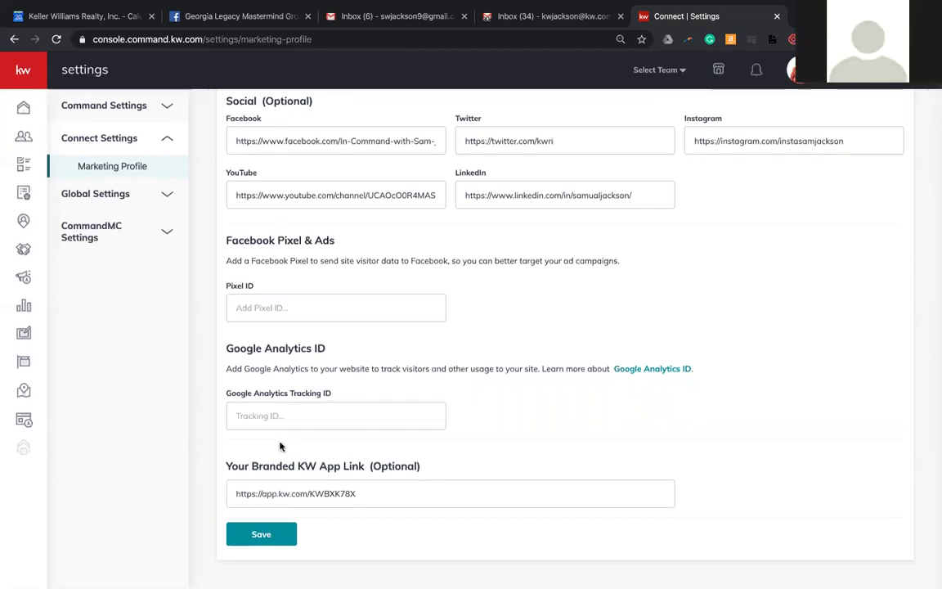
- Save the edited marketing profile, dismiss the success modal, and go to the Consumer area
left_click(260, 534)
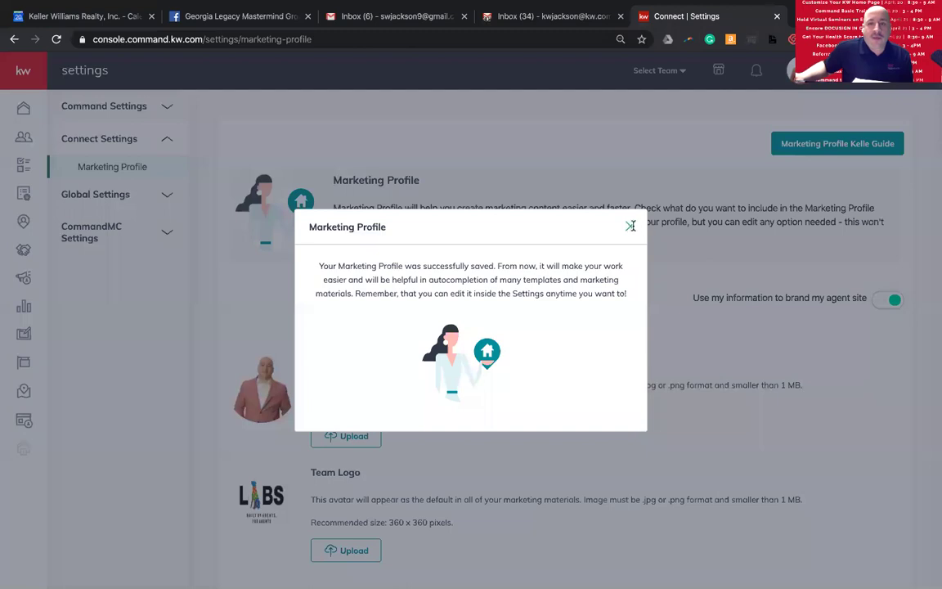
left_click(629, 226)
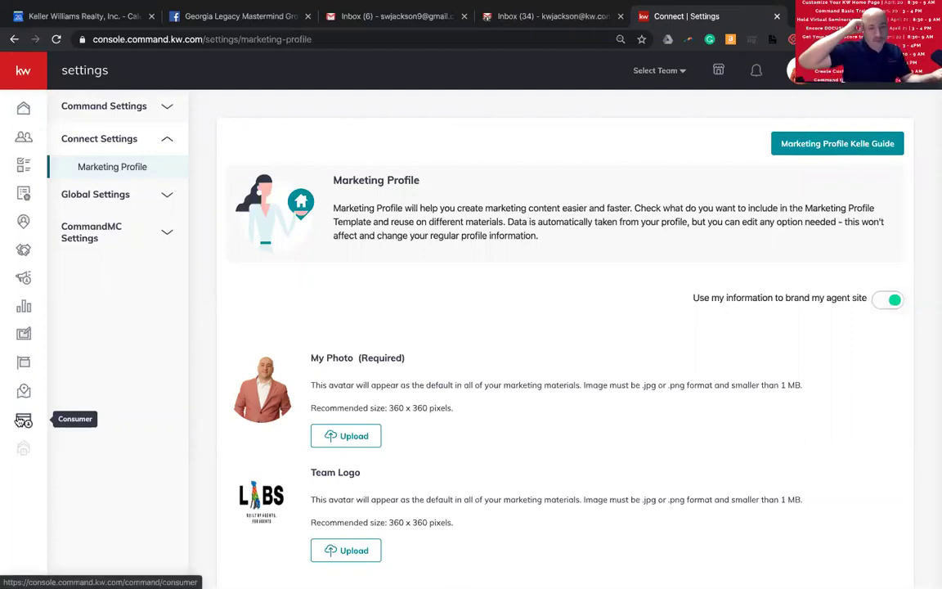
left_click(22, 421)
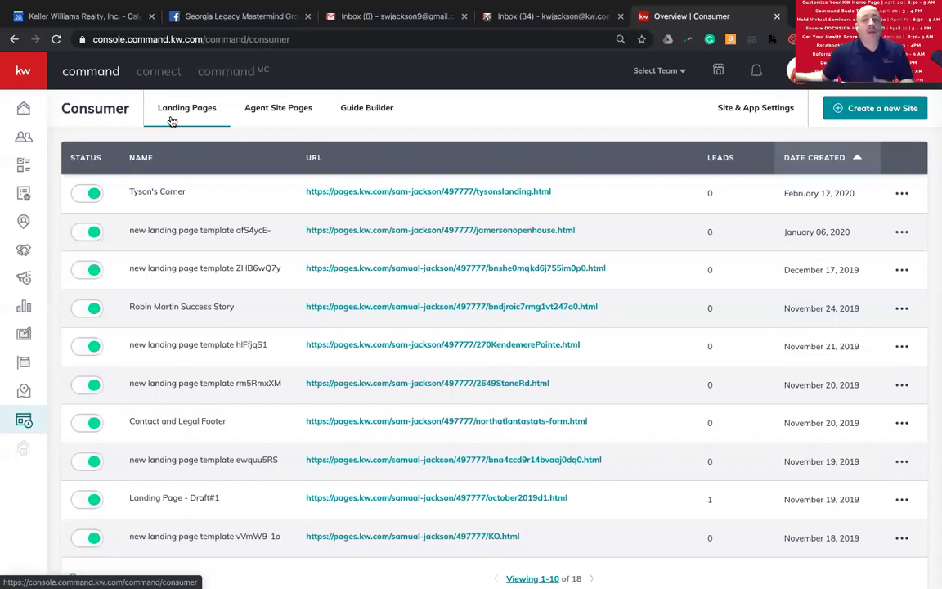
- Review the Landing Pages list, then switch to the Agent Site Pages list
scroll(475, 243, "down", 1)
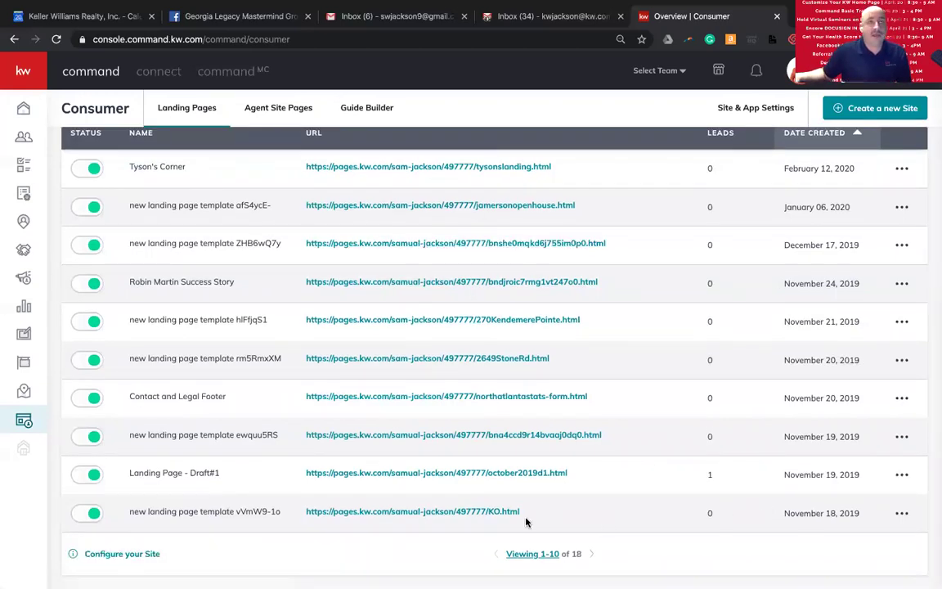
scroll(471, 491, "up", 1)
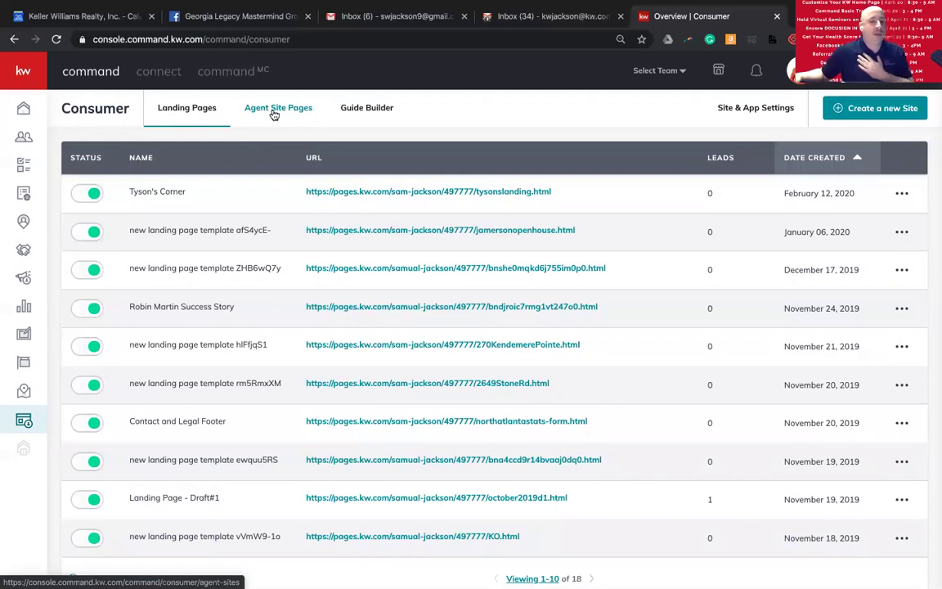
left_click(274, 115)
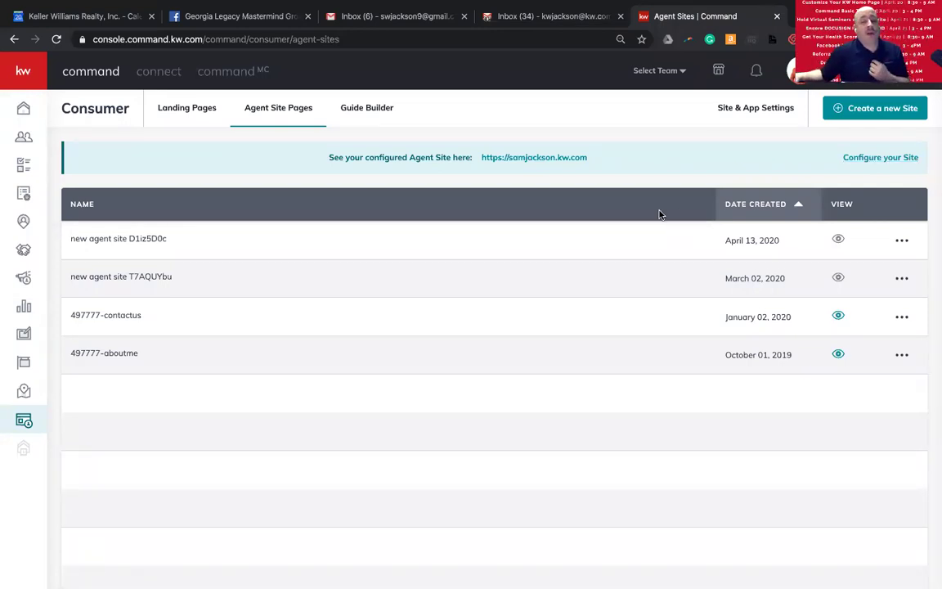
scroll(423, 255, "down", 2)
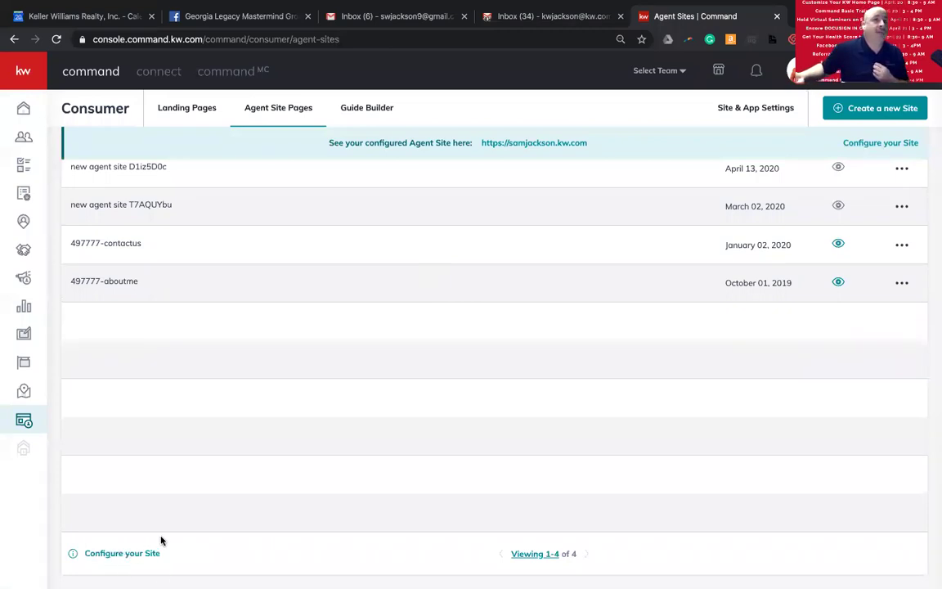
scroll(282, 492, "up", 2)
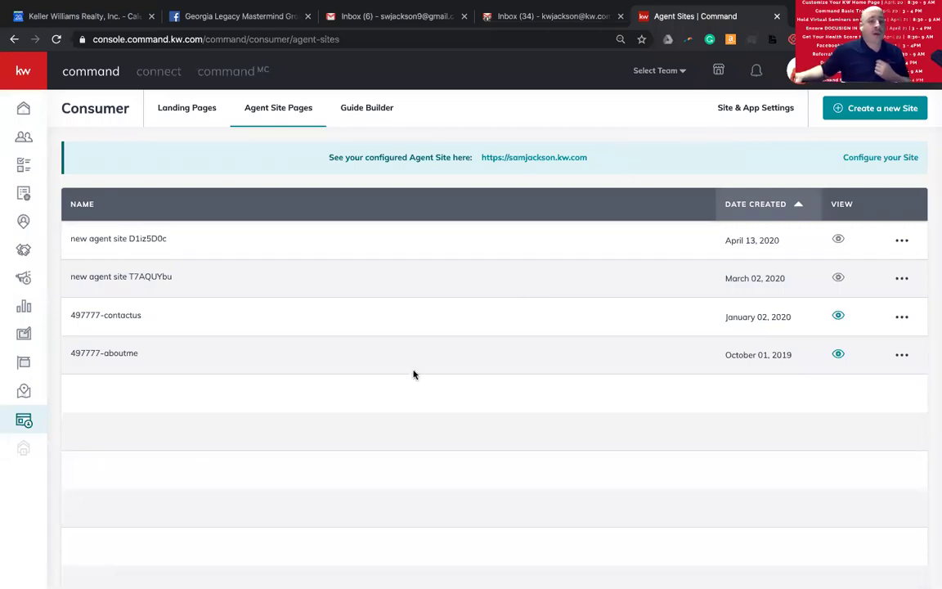
scroll(273, 384, "down", 2)
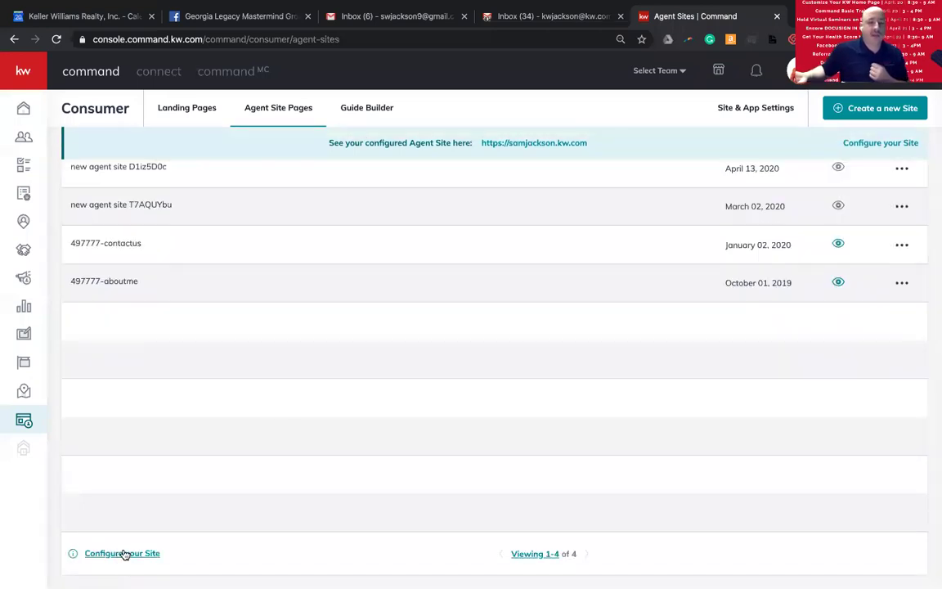
scroll(324, 365, "up", 2)
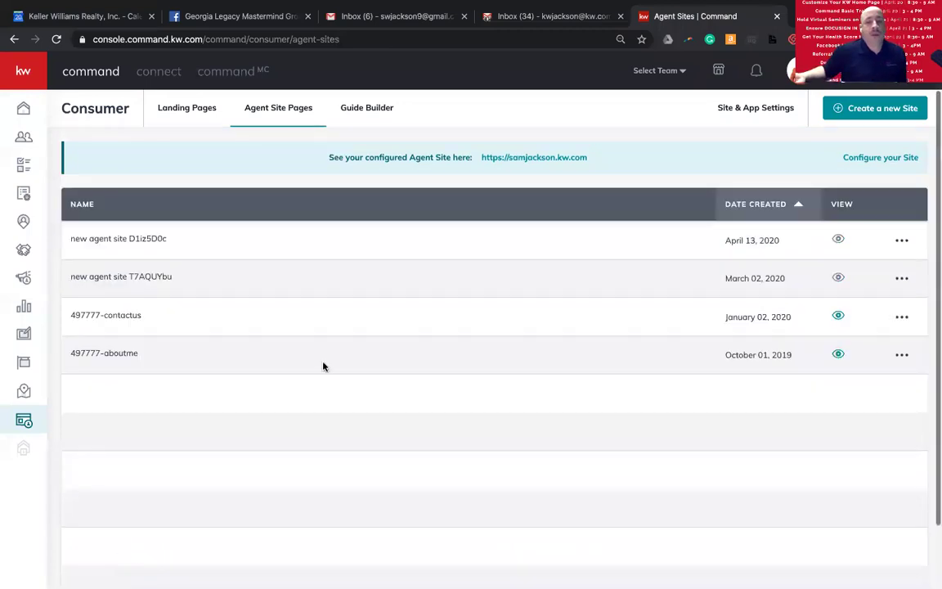
scroll(278, 454, "down", 2)
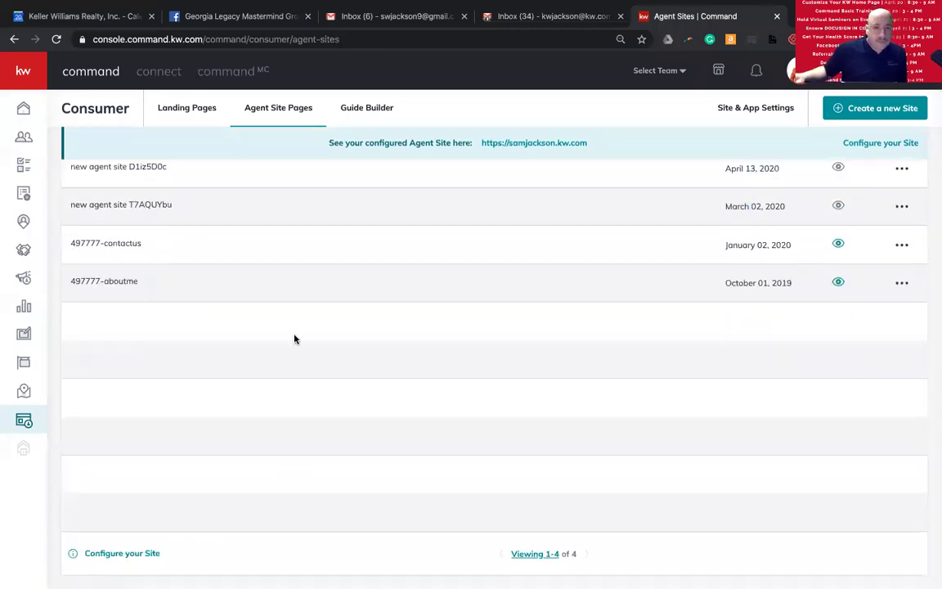
scroll(327, 302, "up", 2)
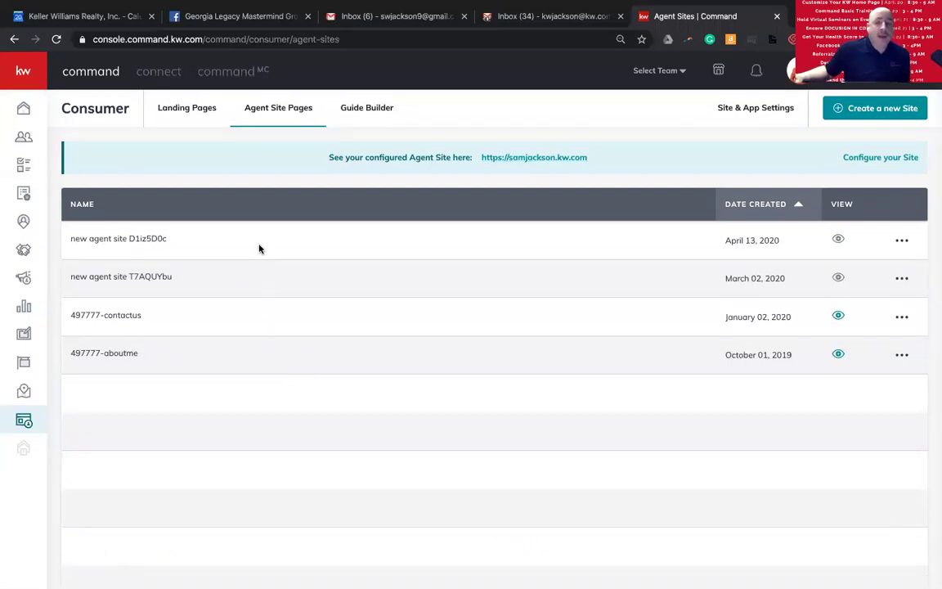
left_click_drag(255, 233, 274, 229)
left_click_drag(277, 269, 314, 258)
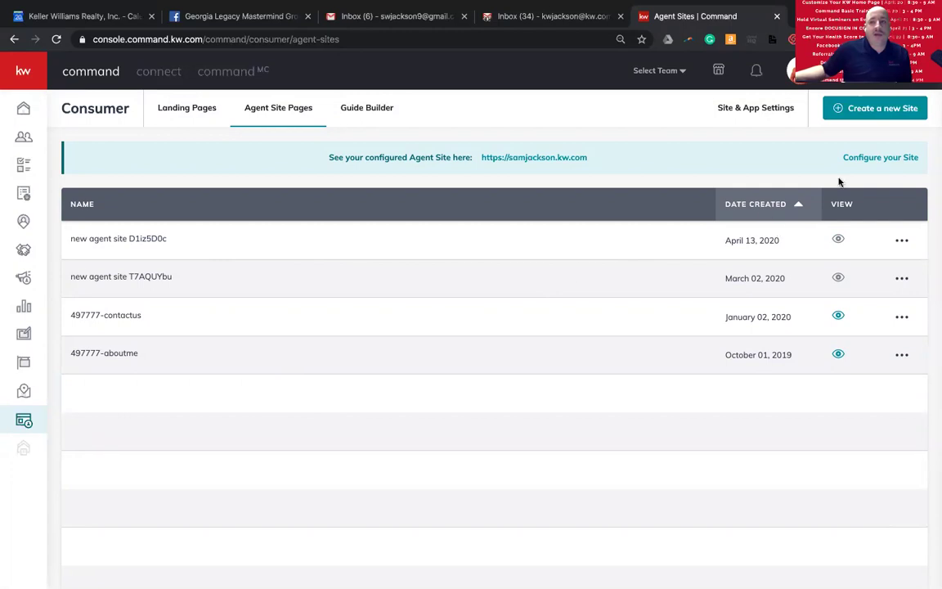
left_click(871, 158)
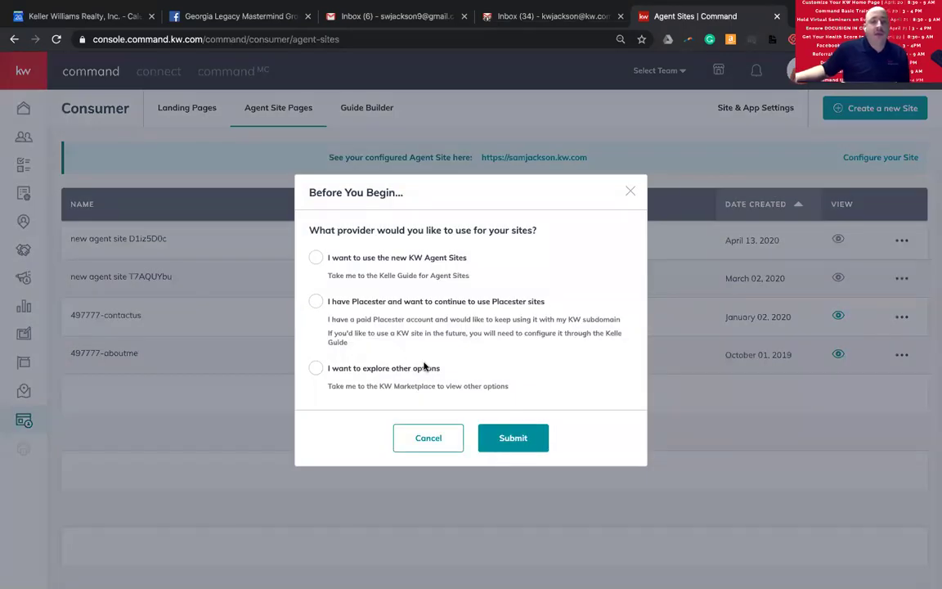
- Select 'I want to use the new KW Agent Sites' and submit to open the guide
left_click(316, 258)
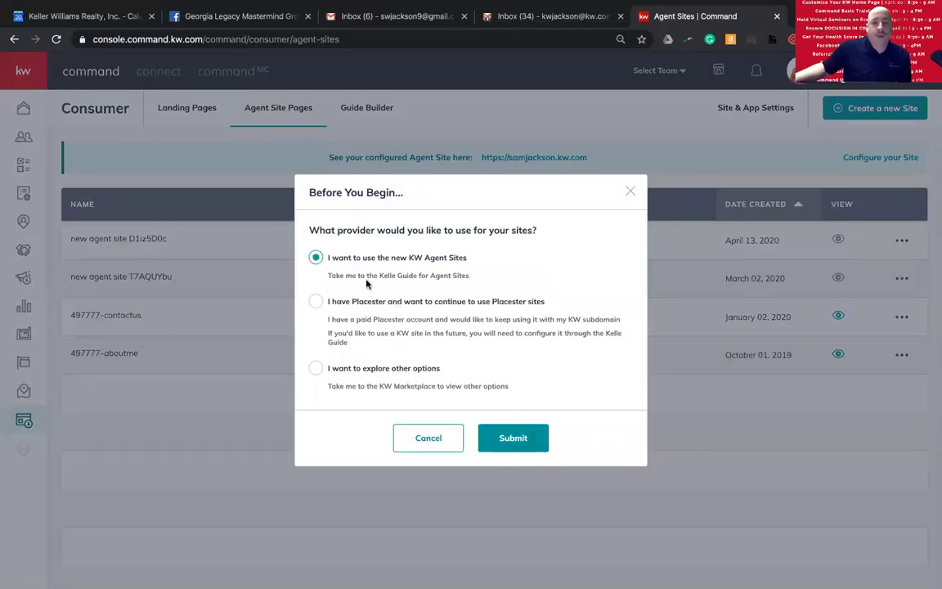
left_click(509, 438)
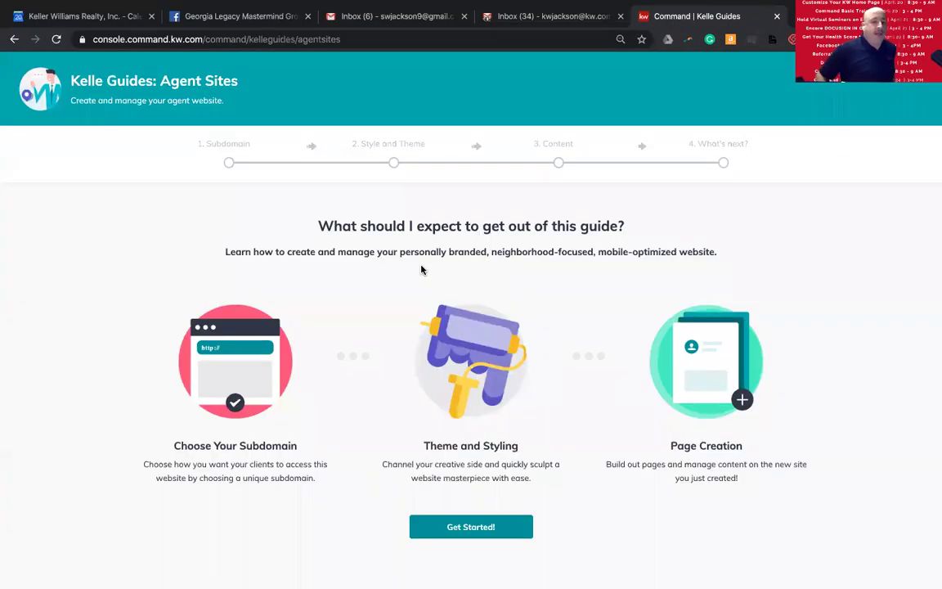
- Start the Agent Sites guide, acknowledge the compliance reminder, and try claiming a shorter first-name subdomain
left_click(469, 531)
left_click(465, 438)
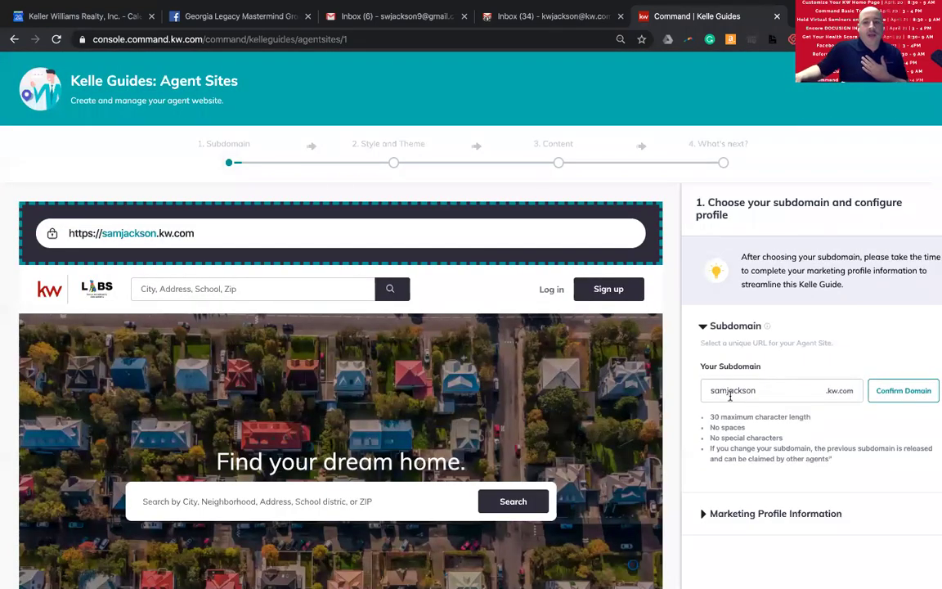
scroll(740, 425, "down", 1)
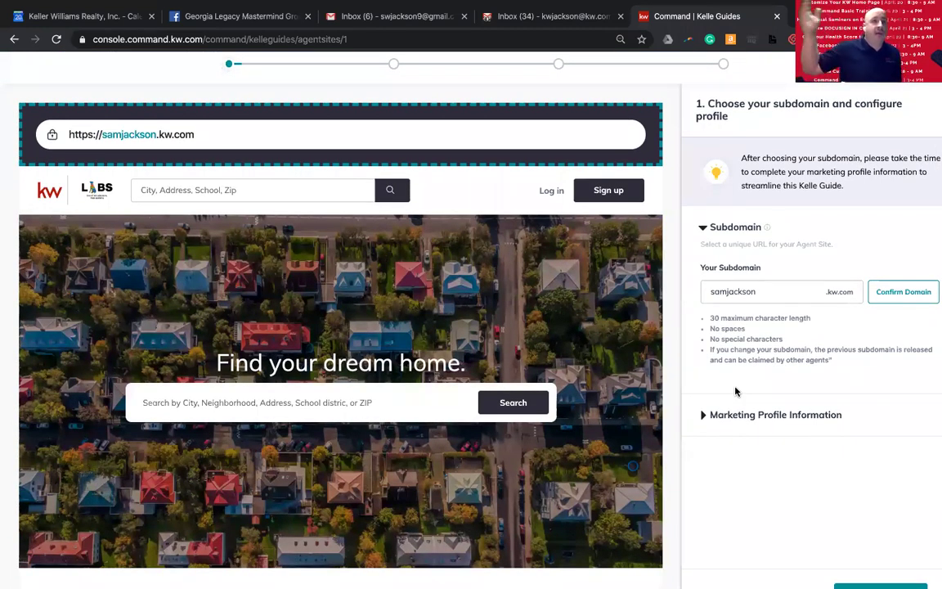
left_click(751, 292)
left_click_drag(751, 292, 693, 295)
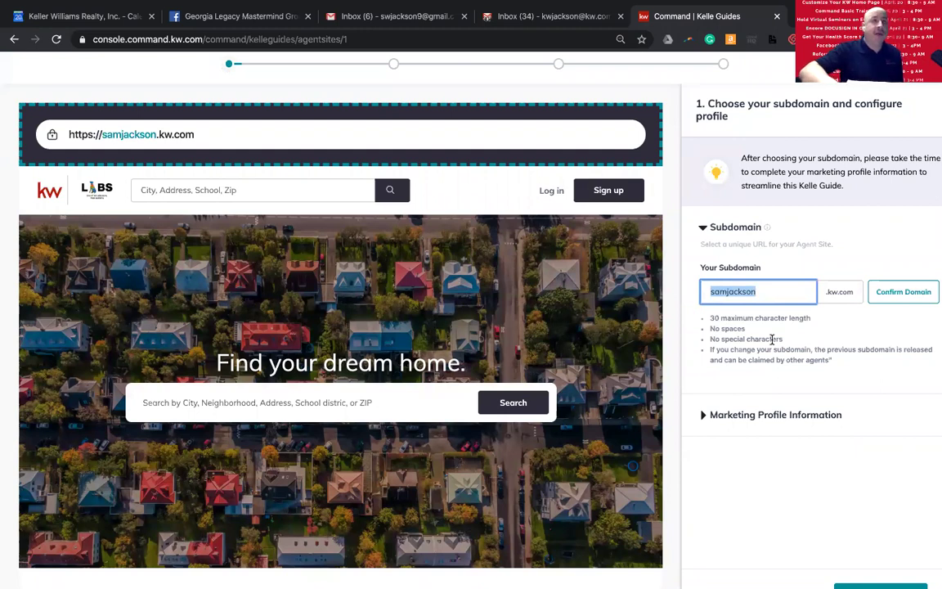
key("BackSpace")
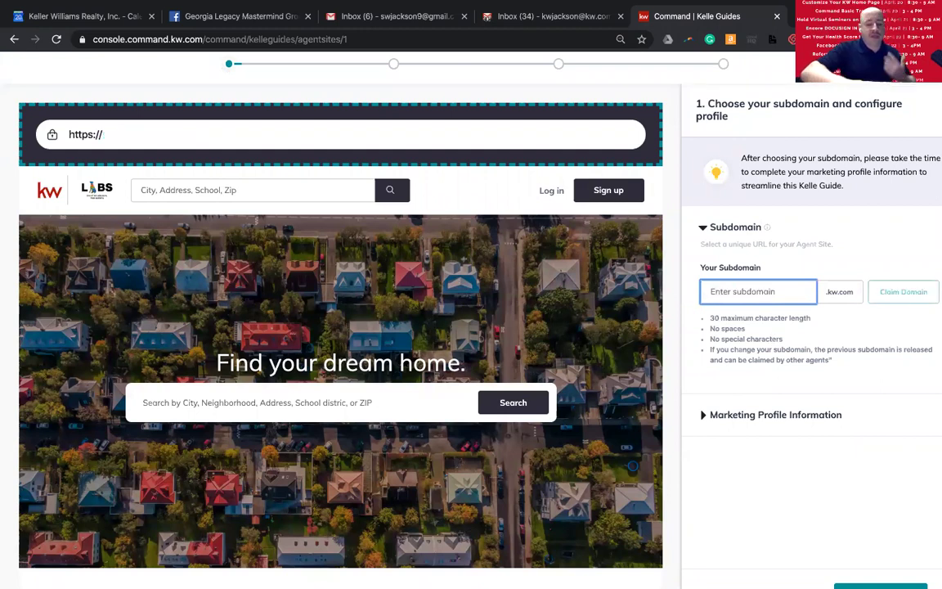
type("sam")
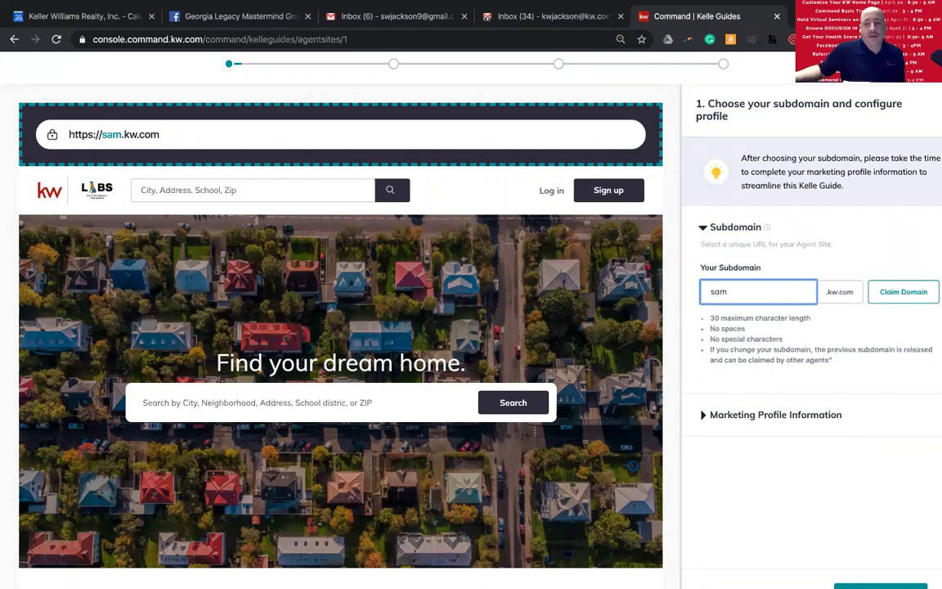
left_click(899, 293)
- Restore the original full-name subdomain after the shorter one proves taken
left_click(765, 293)
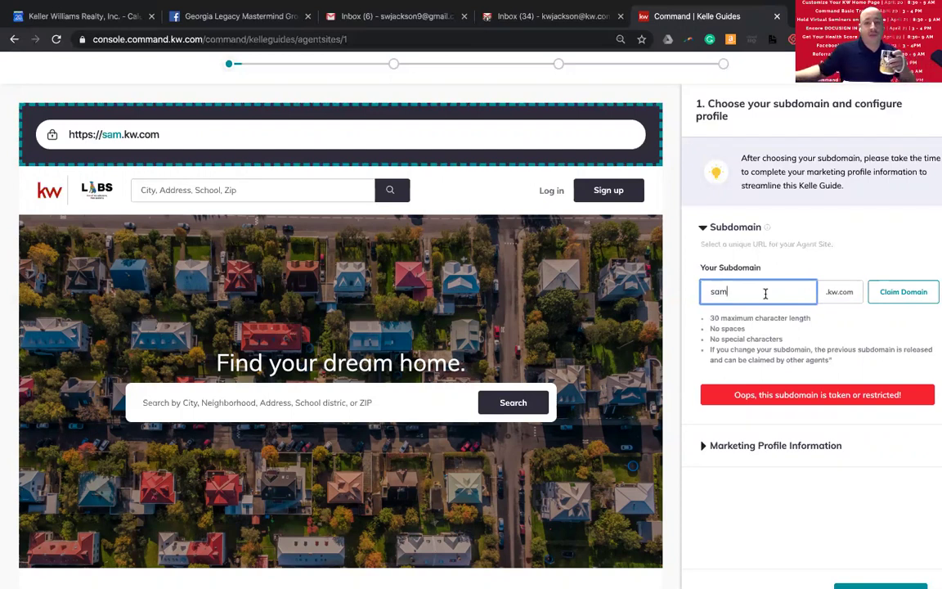
scroll(765, 294, "up", 1)
double_click(765, 294)
left_click(763, 295)
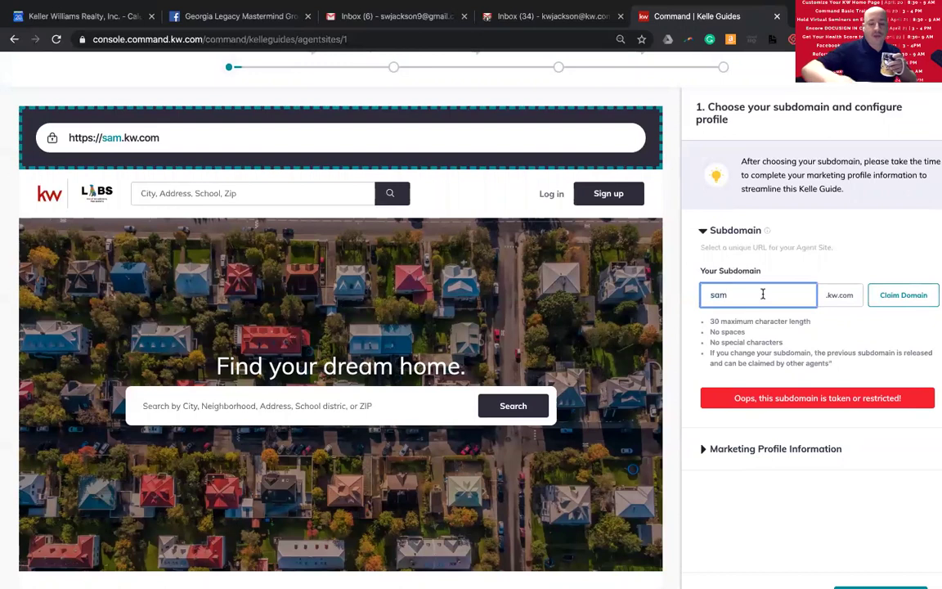
type("jackson")
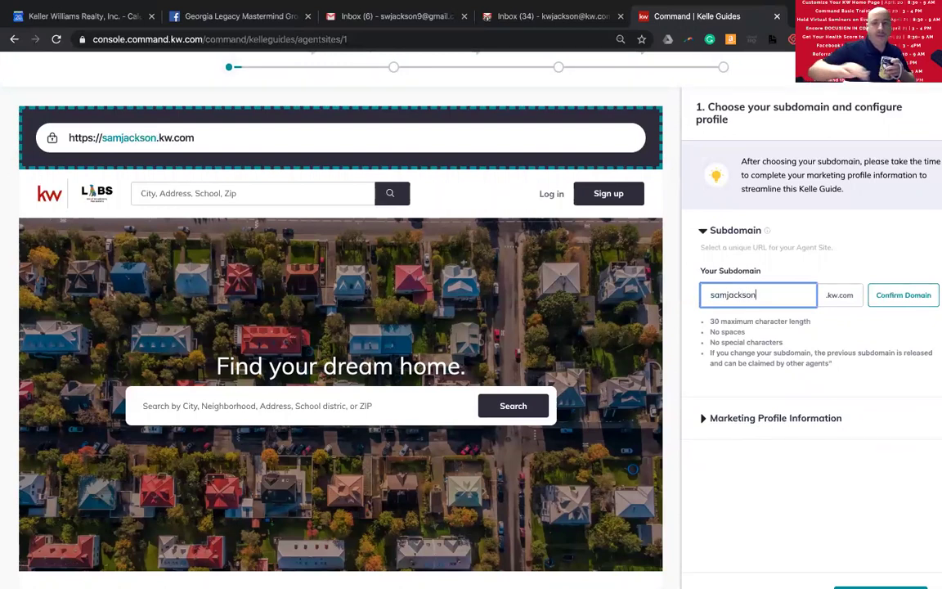
left_click(724, 316)
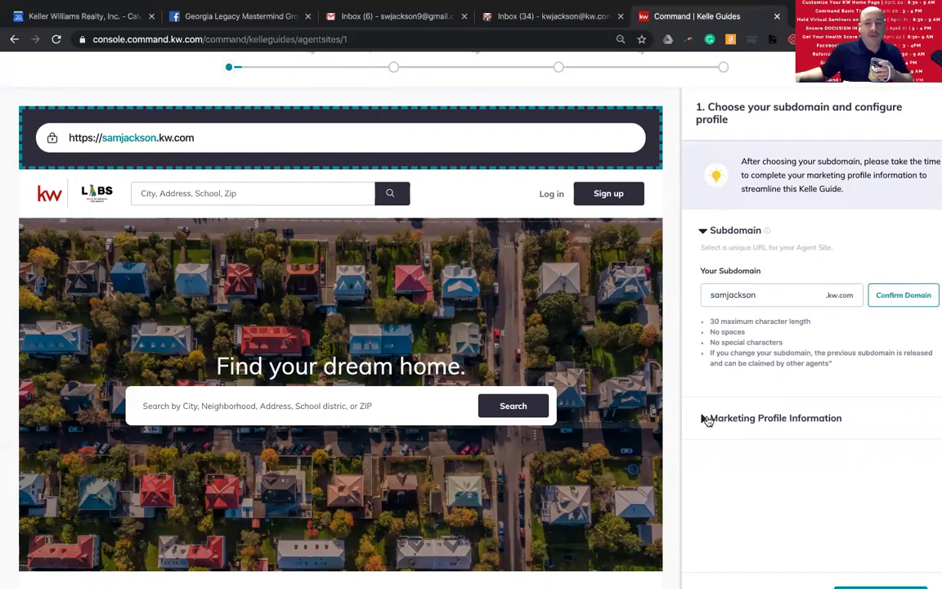
- Expand Marketing Profile Information and review the prefilled name, brokerage, title and contact fields
left_click(702, 420)
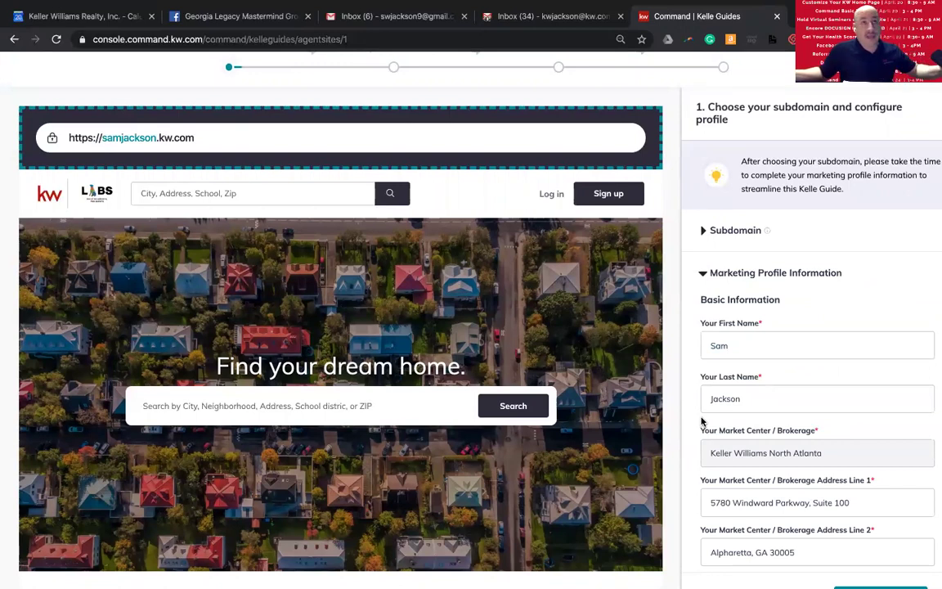
scroll(710, 420, "down", 3)
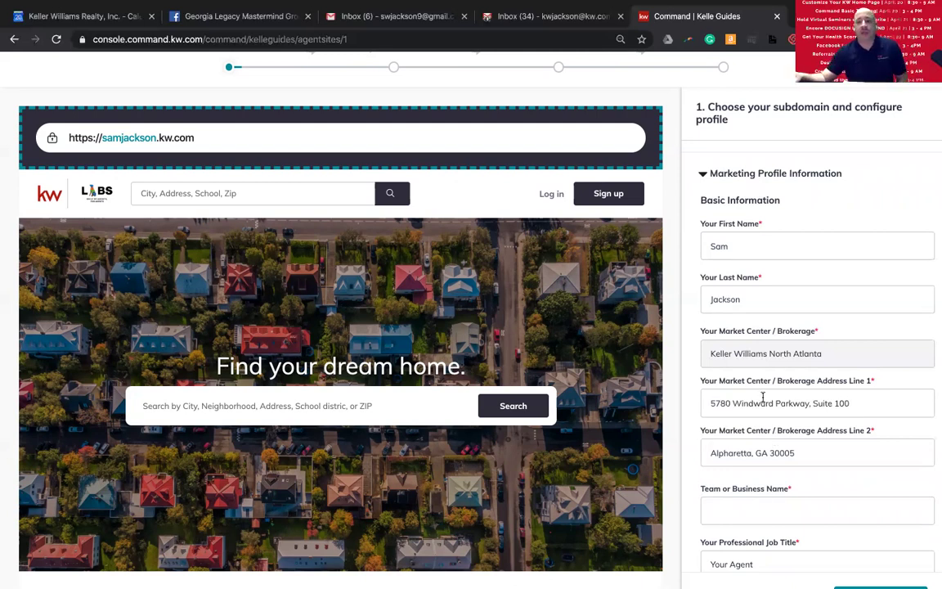
double_click(753, 236)
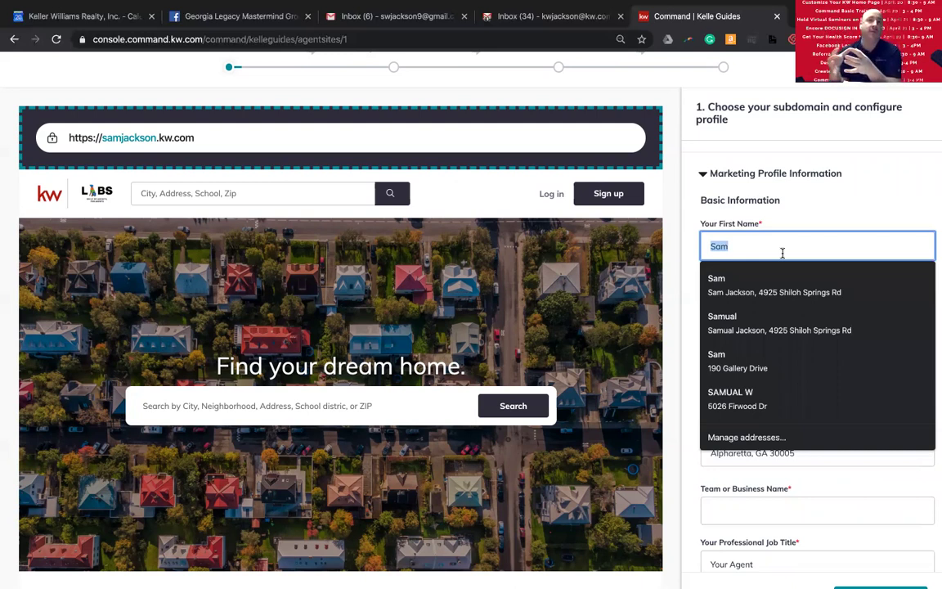
left_click(790, 271)
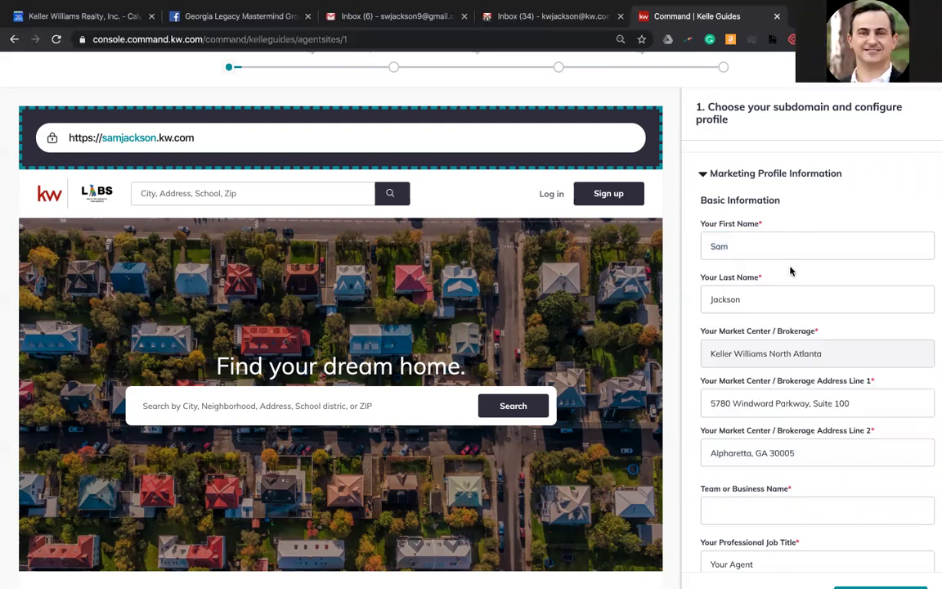
scroll(790, 271, "down", 3)
scroll(793, 313, "up", 5)
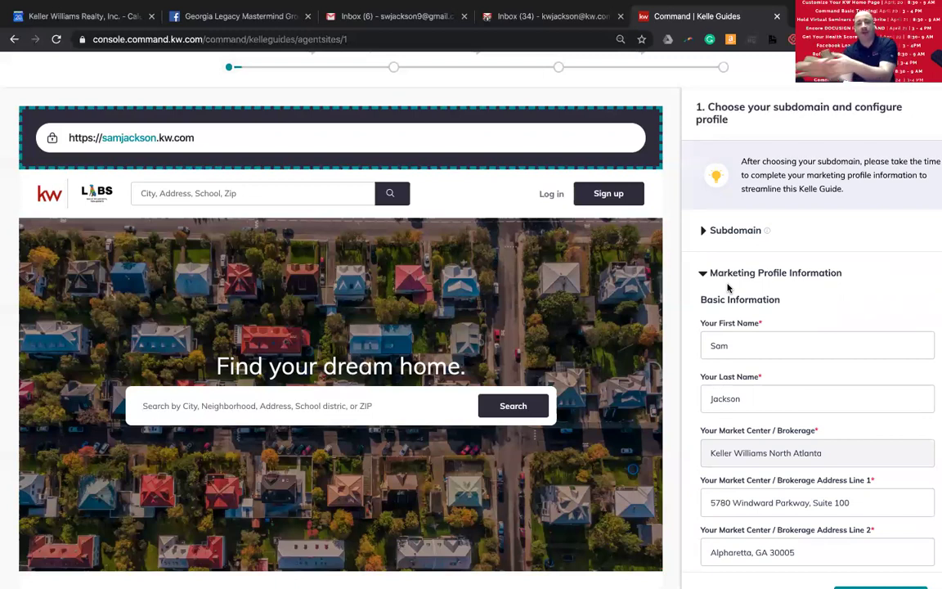
scroll(818, 478, "down", 1)
scroll(818, 474, "down", 2)
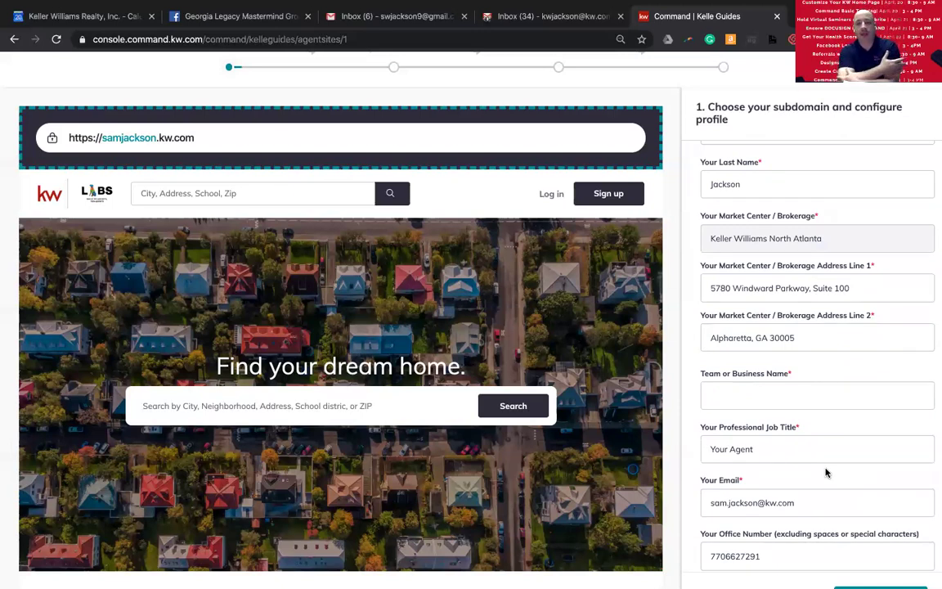
- Set Team or Business Name to 'Georgia Legacy Group' via the autofill suggestion
left_click(772, 400)
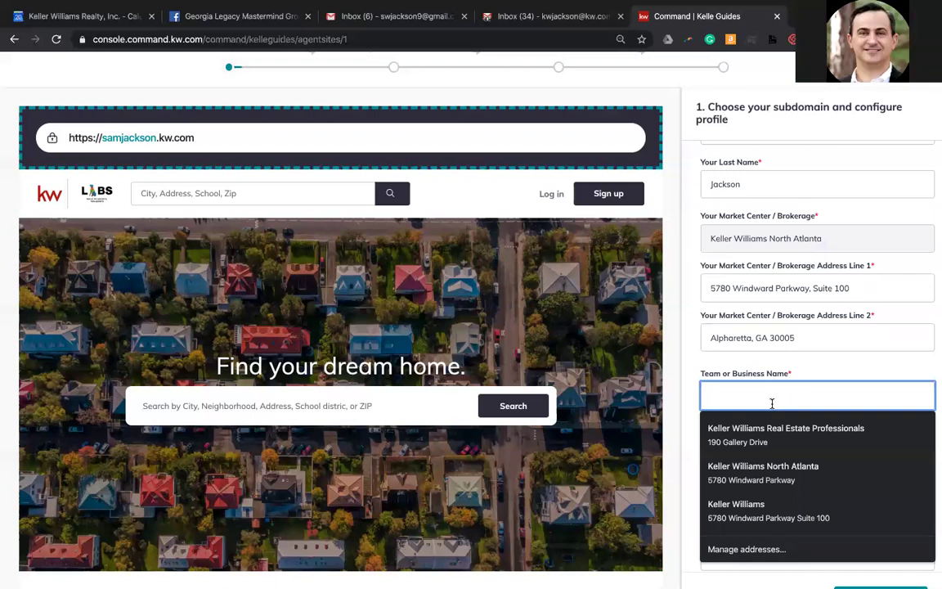
type("Georgia")
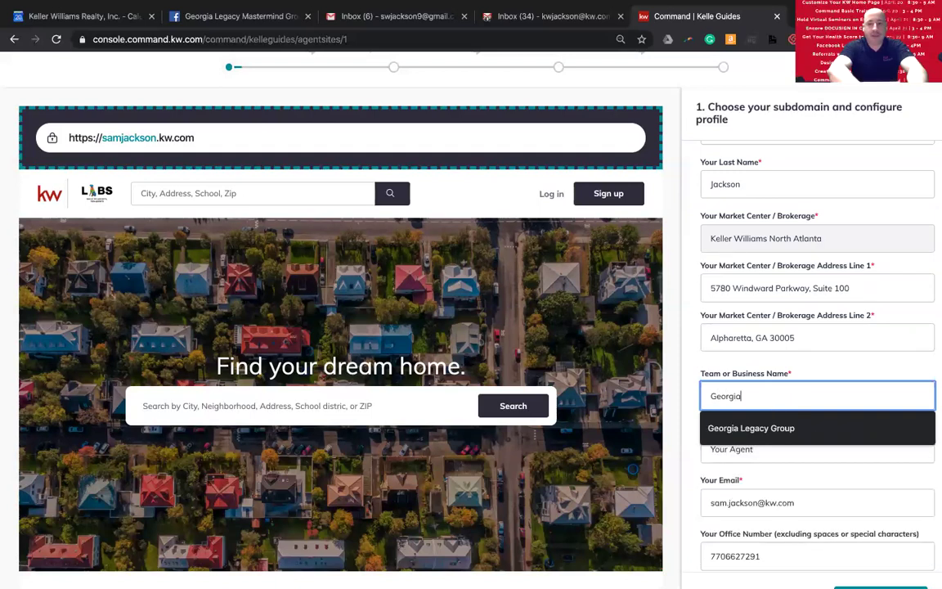
key("Down")
key("Return")
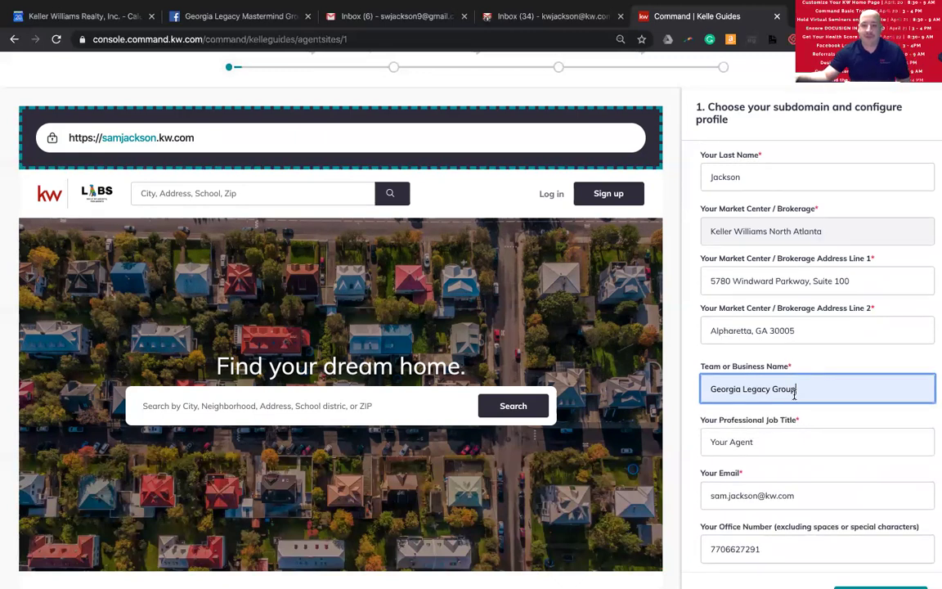
- Copy the KW App Link further down the profile form
scroll(790, 392, "down", 3)
scroll(787, 446, "down", 10)
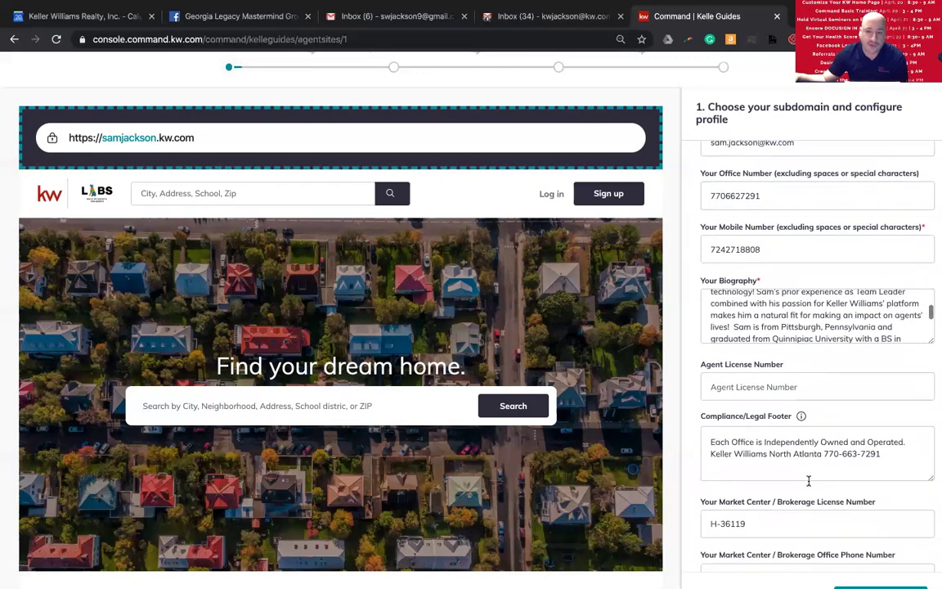
scroll(808, 485, "down", 10)
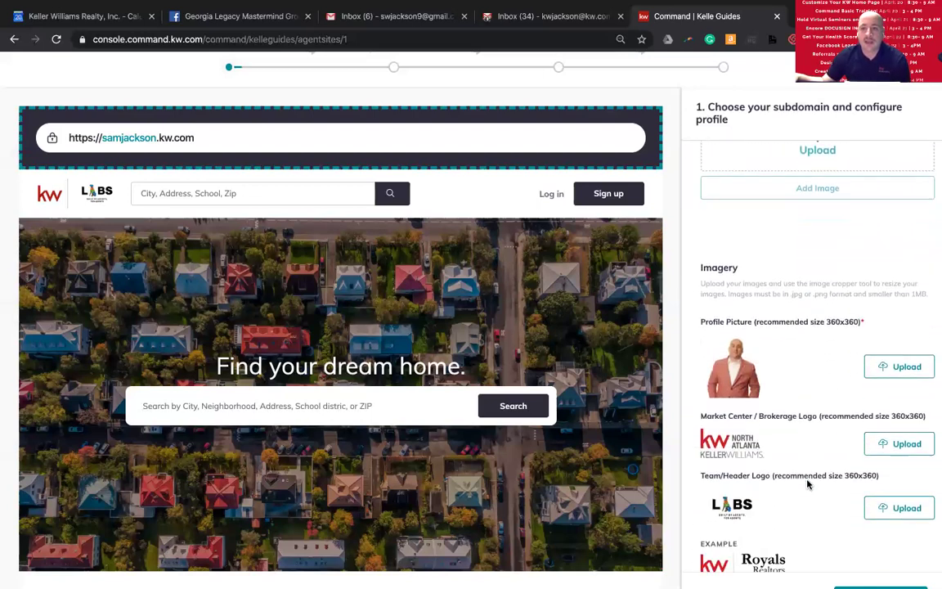
left_click(891, 511)
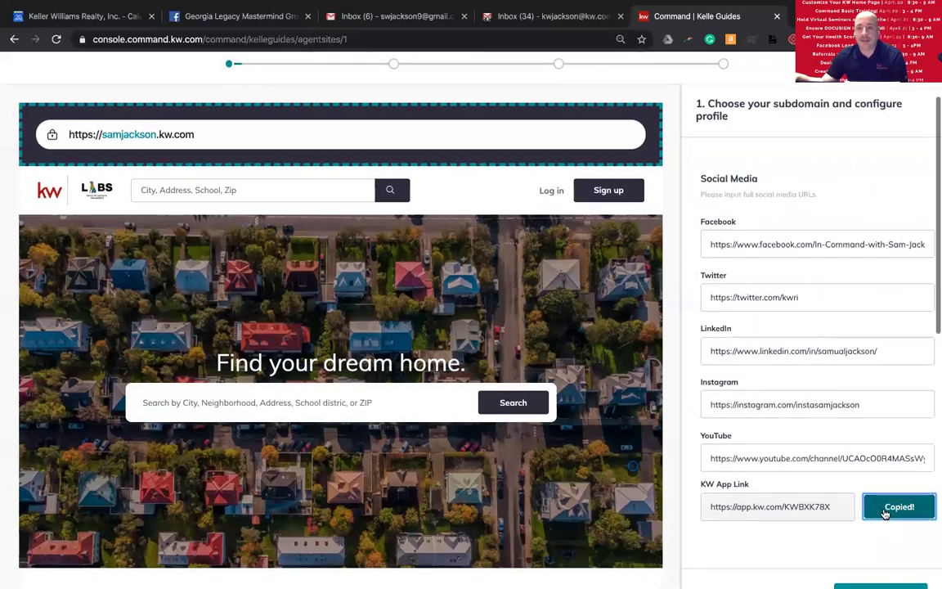
scroll(889, 512, "down", 1)
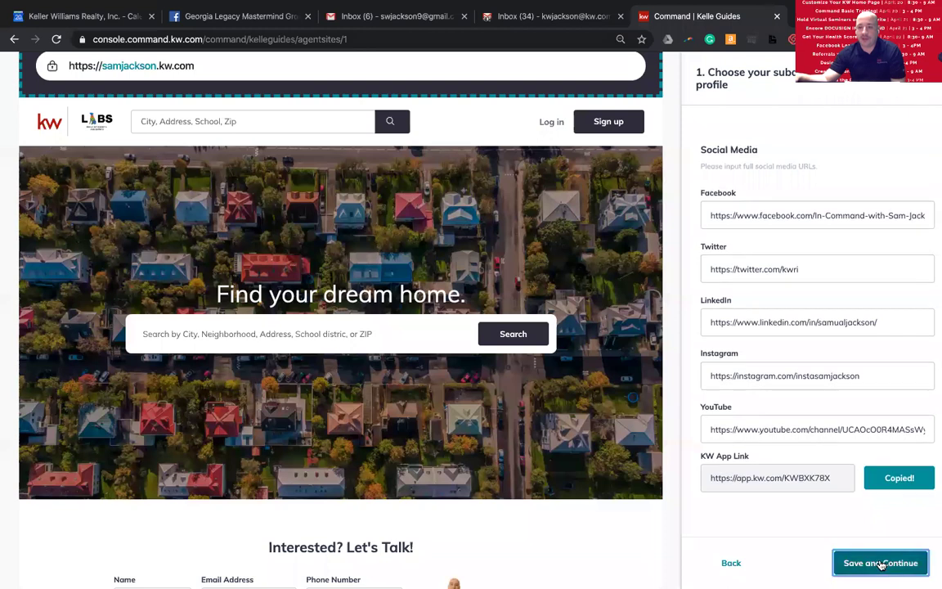
- Save the subdomain and marketing profile, then preview the site with the red theme
left_click(879, 563)
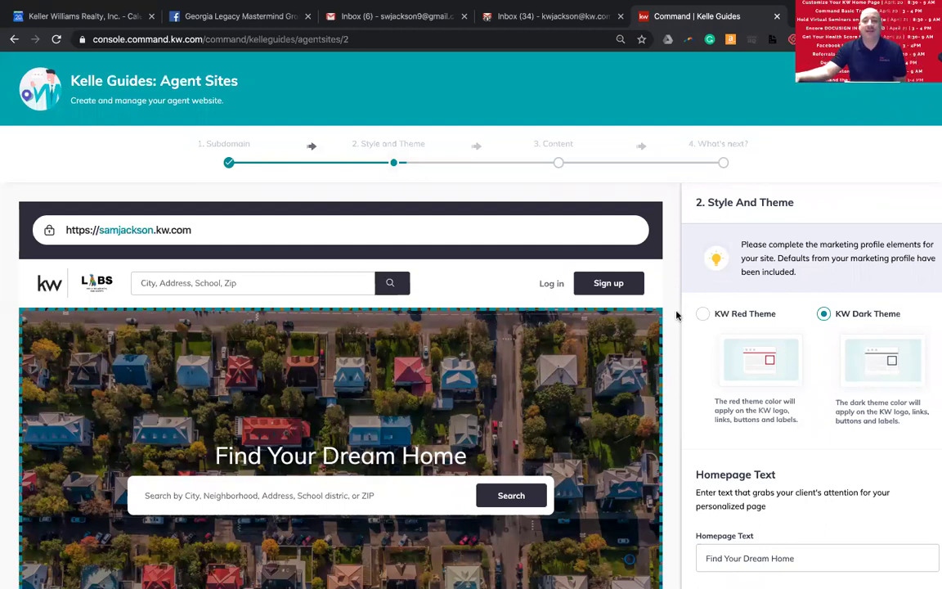
left_click(703, 314)
left_click(824, 315)
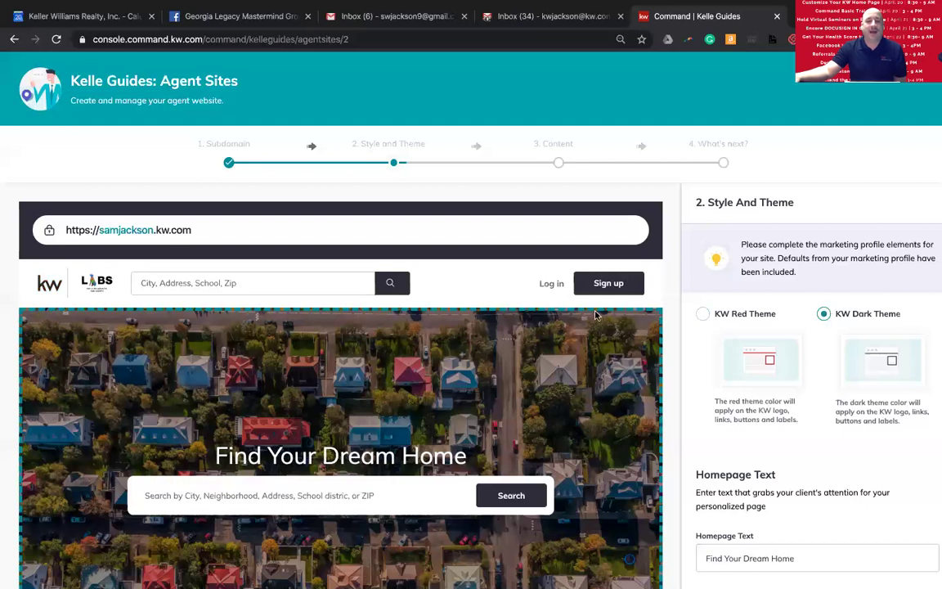
left_click(703, 314)
left_click(825, 315)
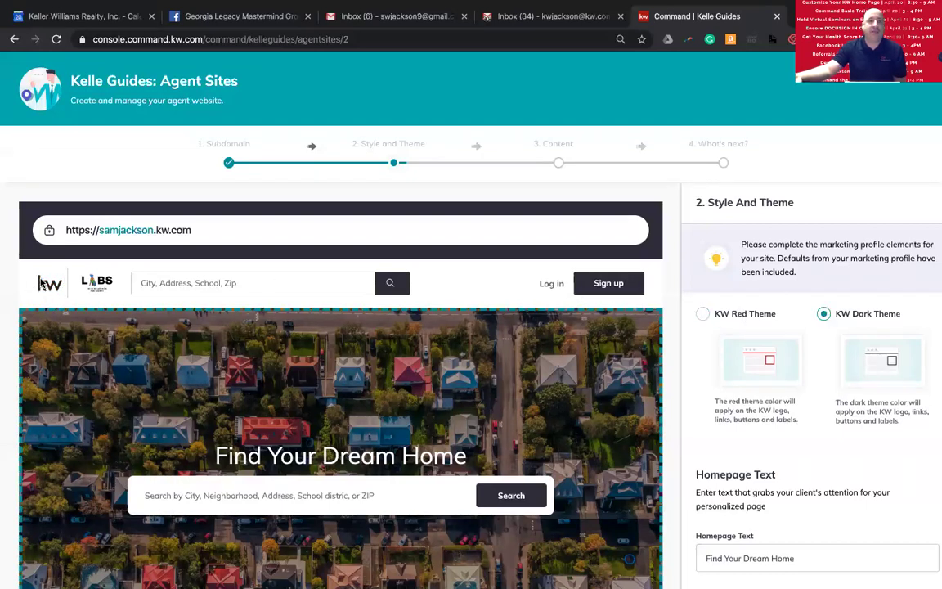
left_click(703, 315)
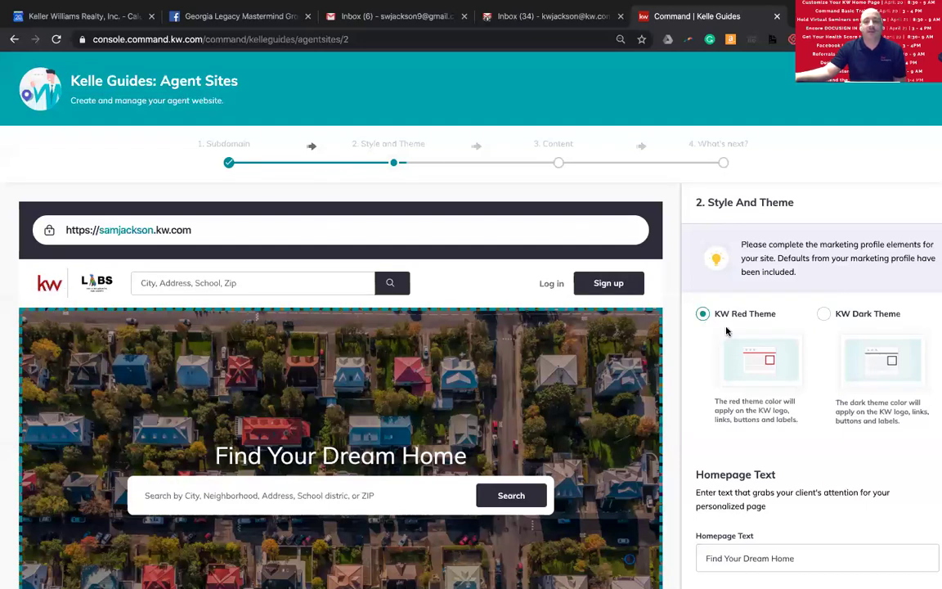
left_click(824, 314)
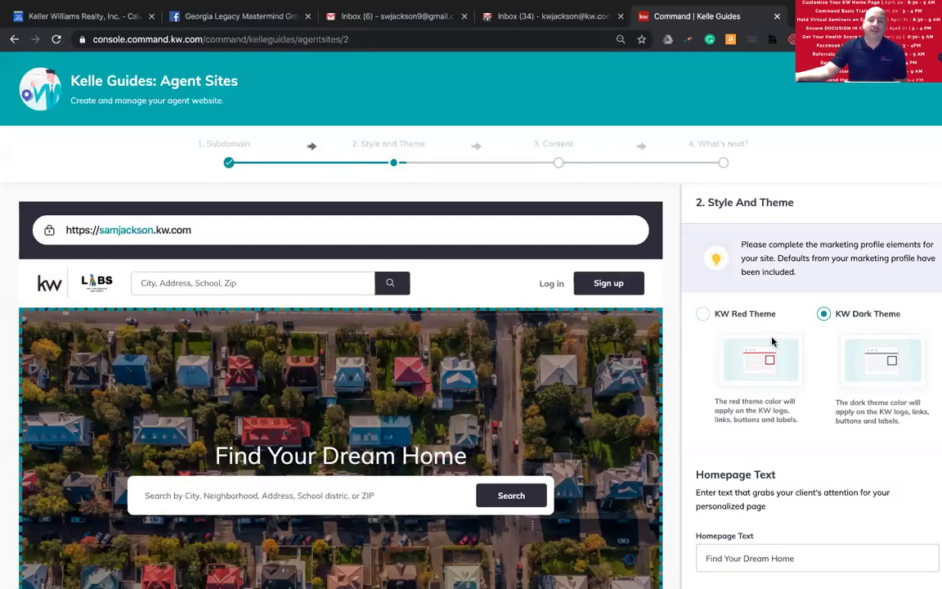
scroll(812, 353, "down", 1)
scroll(812, 354, "down", 3)
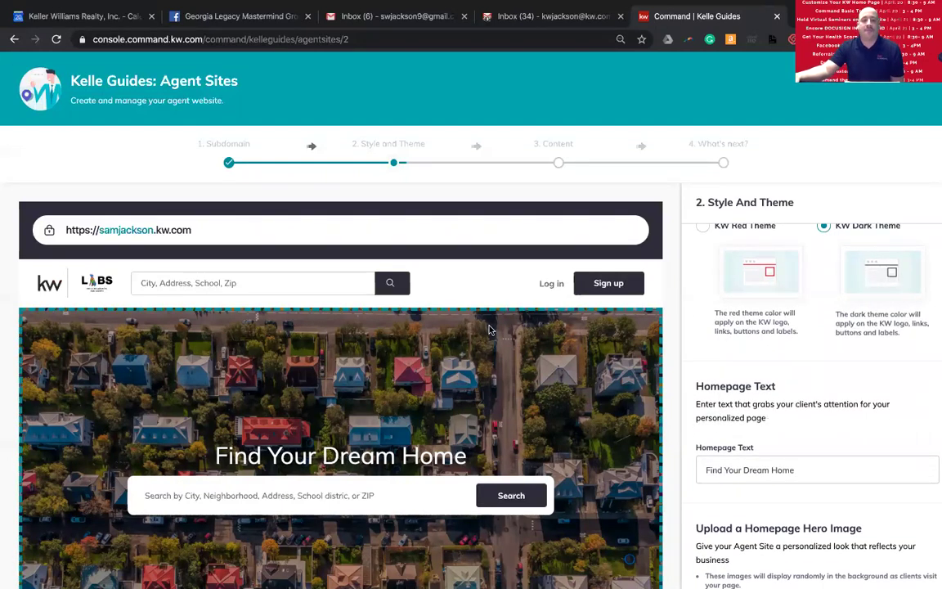
scroll(482, 331, "down", 2)
scroll(493, 328, "down", 1)
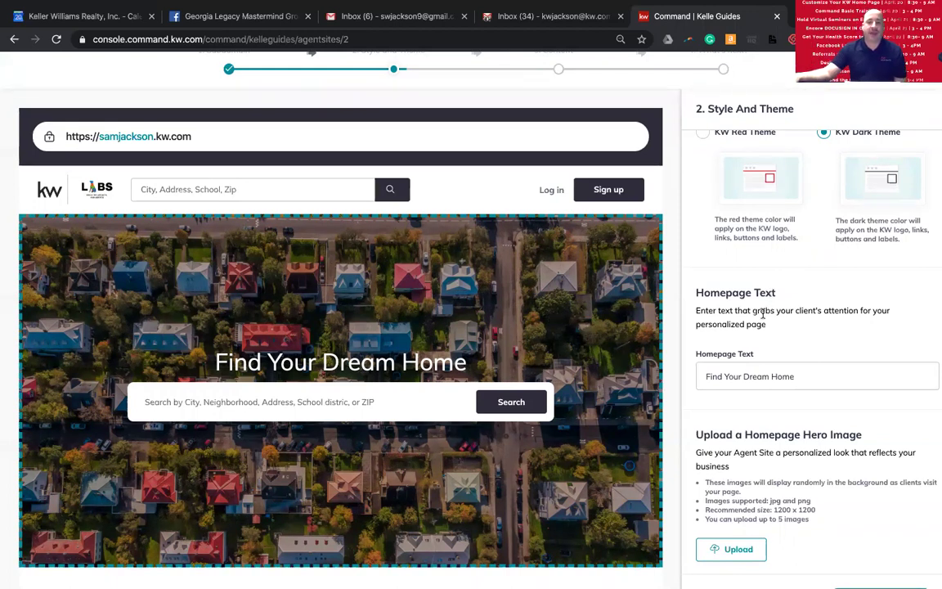
scroll(541, 329, "down", 5)
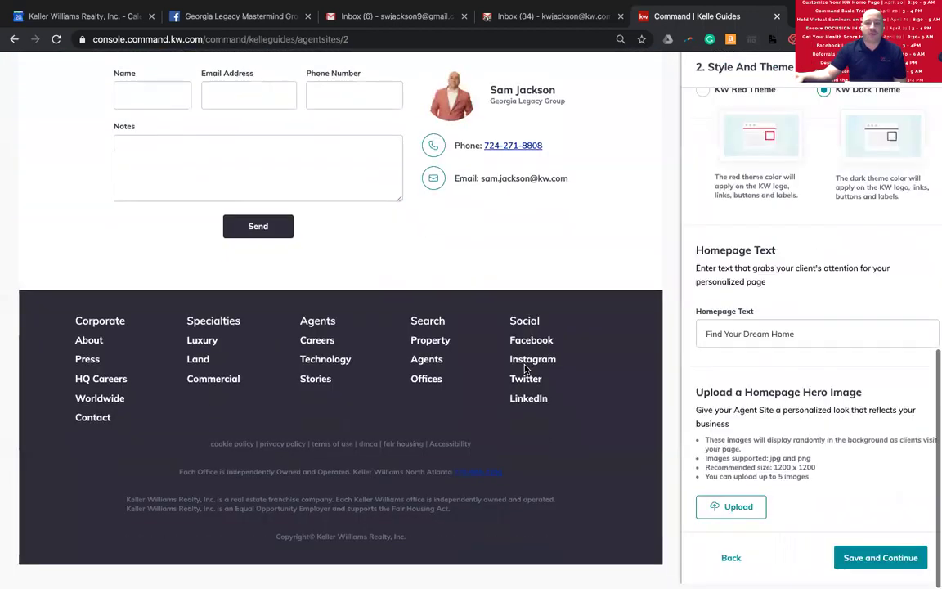
scroll(524, 370, "up", 5)
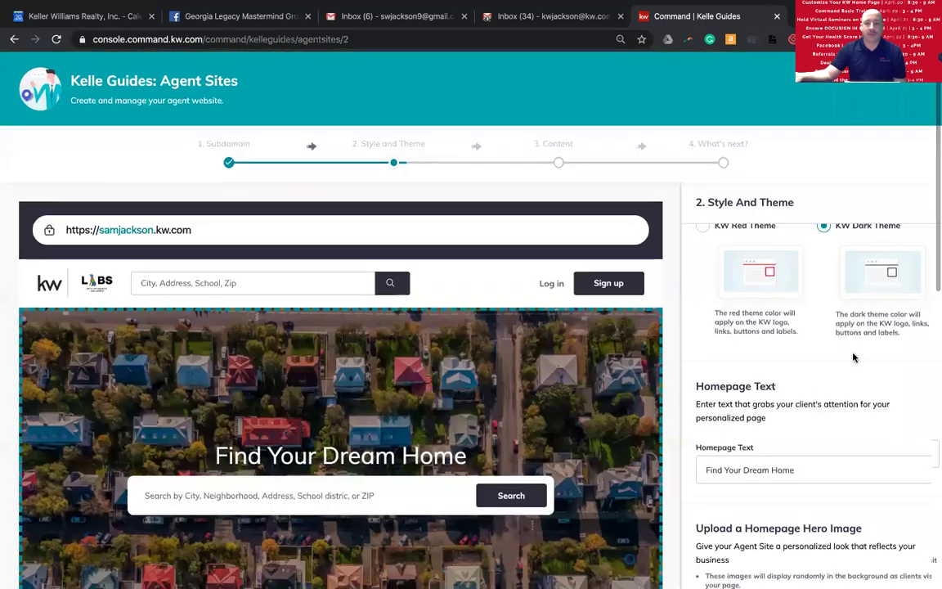
scroll(853, 364, "down", 5)
scroll(851, 372, "up", 5)
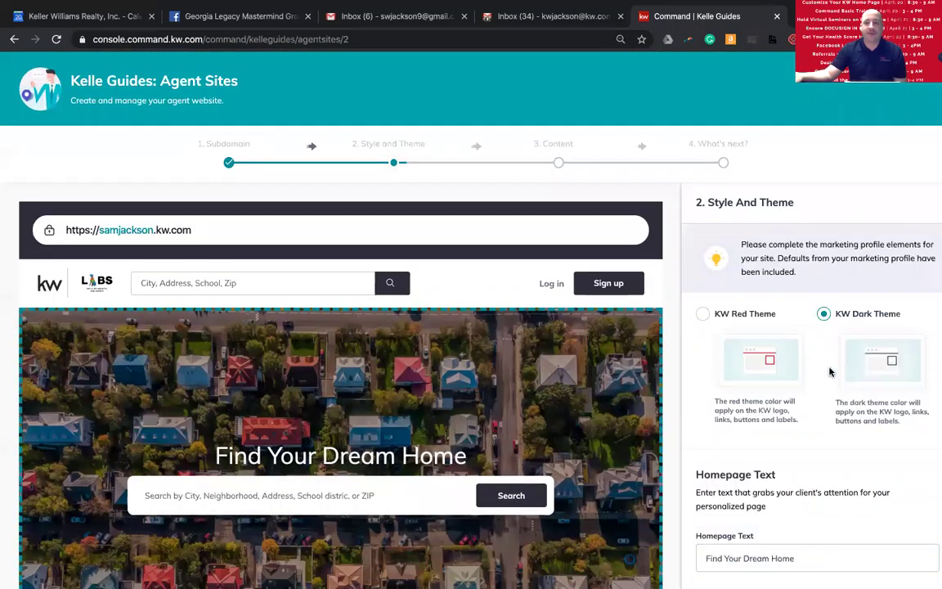
left_click_drag(900, 420, 816, 434)
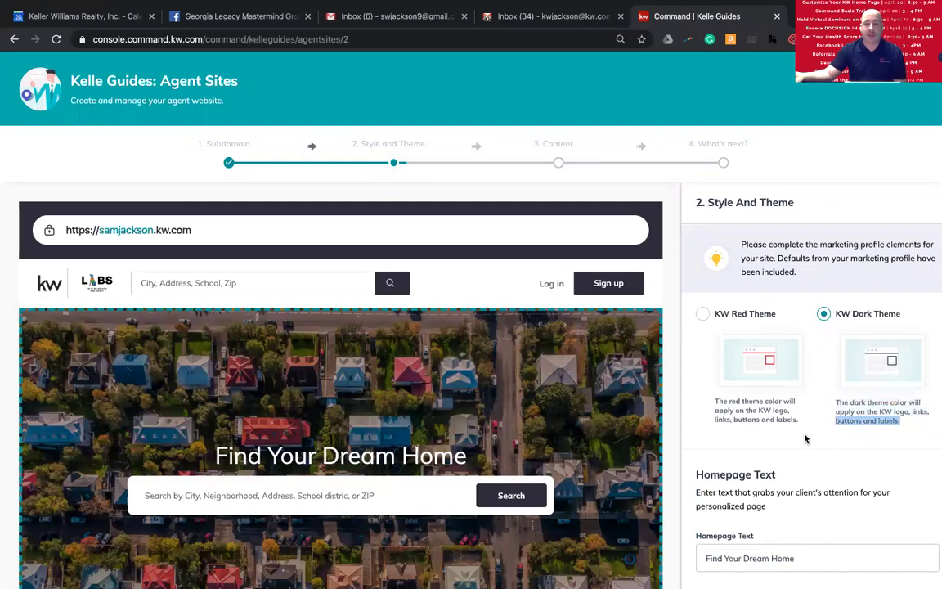
scroll(799, 433, "down", 4)
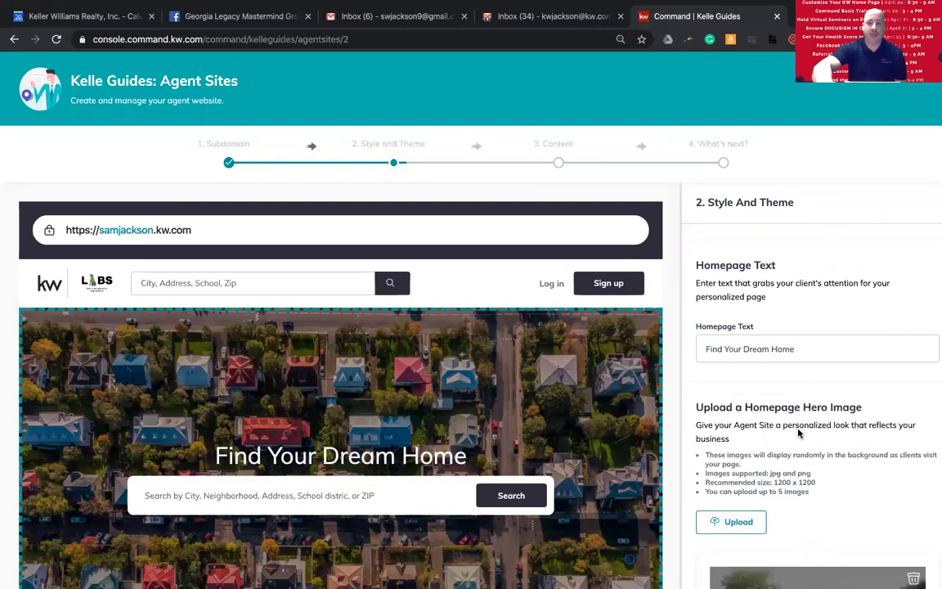
scroll(798, 431, "up", 4)
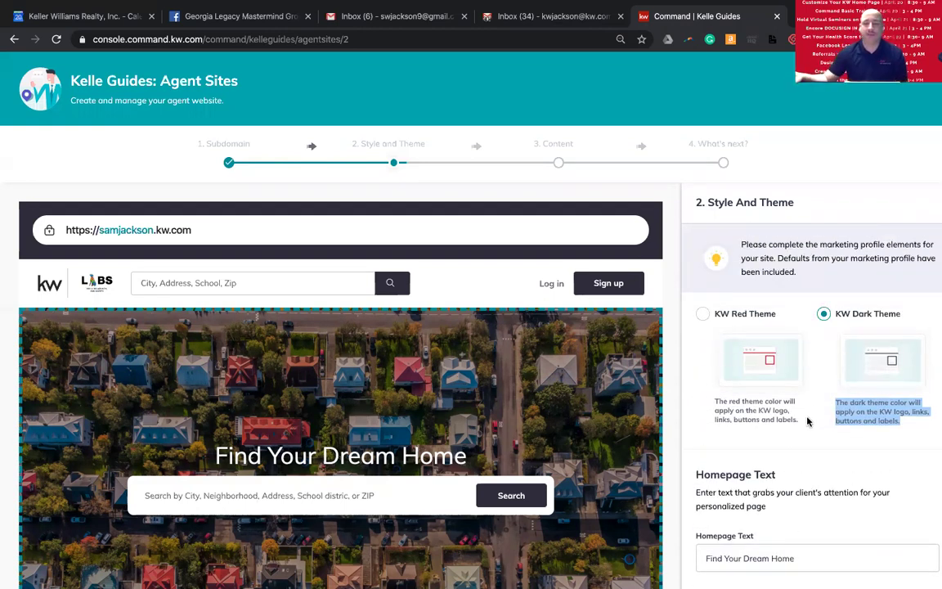
scroll(783, 442, "down", 1)
scroll(784, 442, "down", 2)
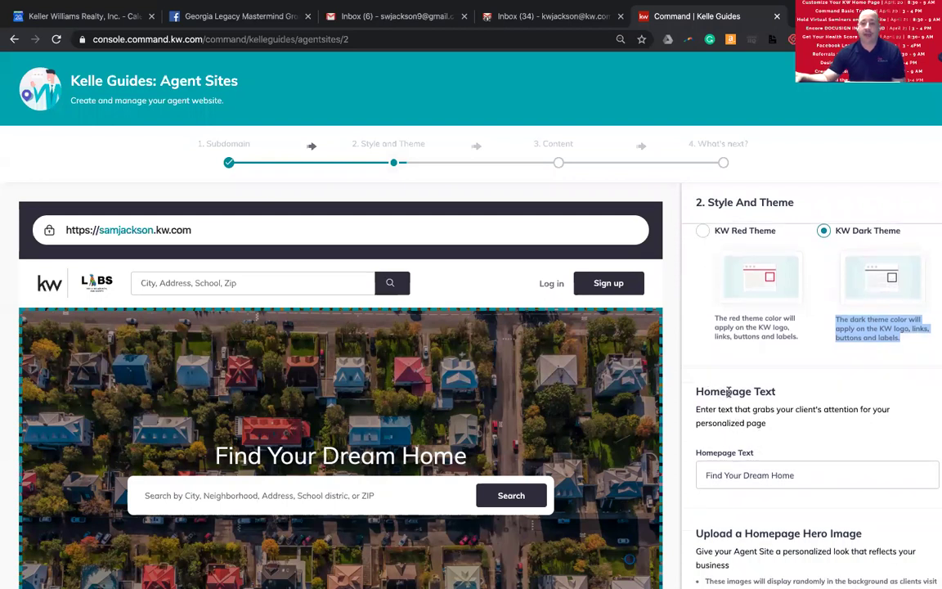
scroll(760, 413, "down", 1)
scroll(760, 413, "down", 1)
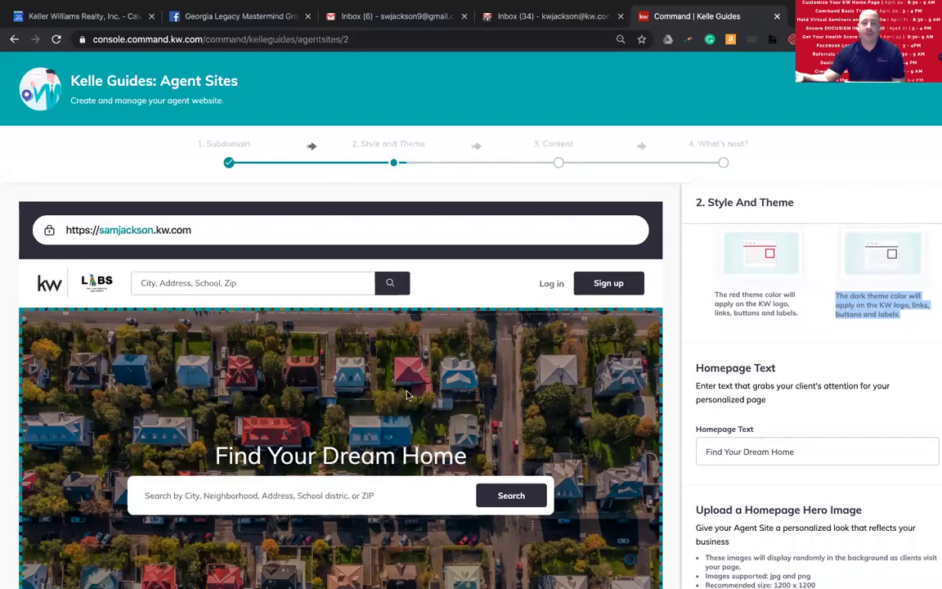
scroll(368, 356, "down", 2)
scroll(405, 391, "down", 1)
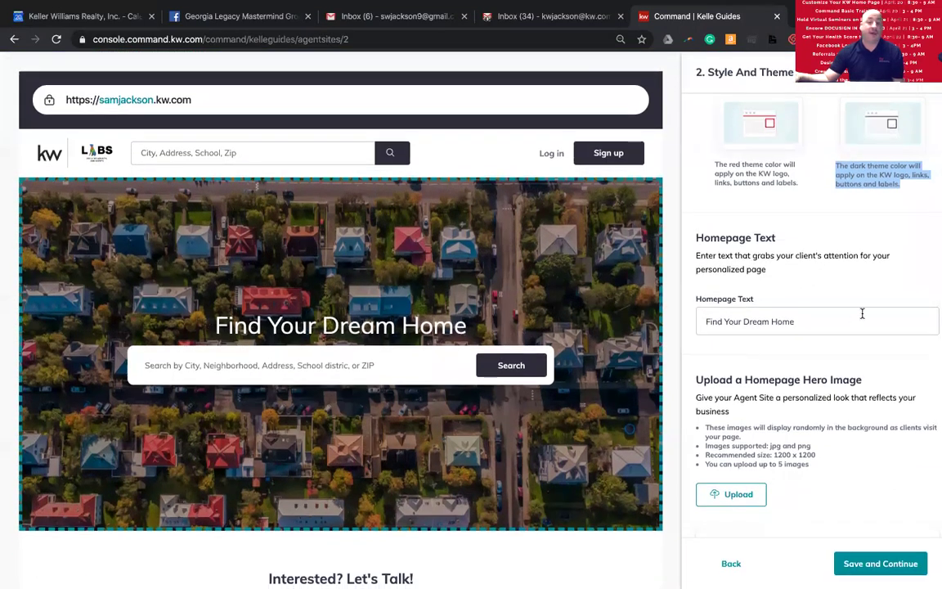
triple_click(826, 322)
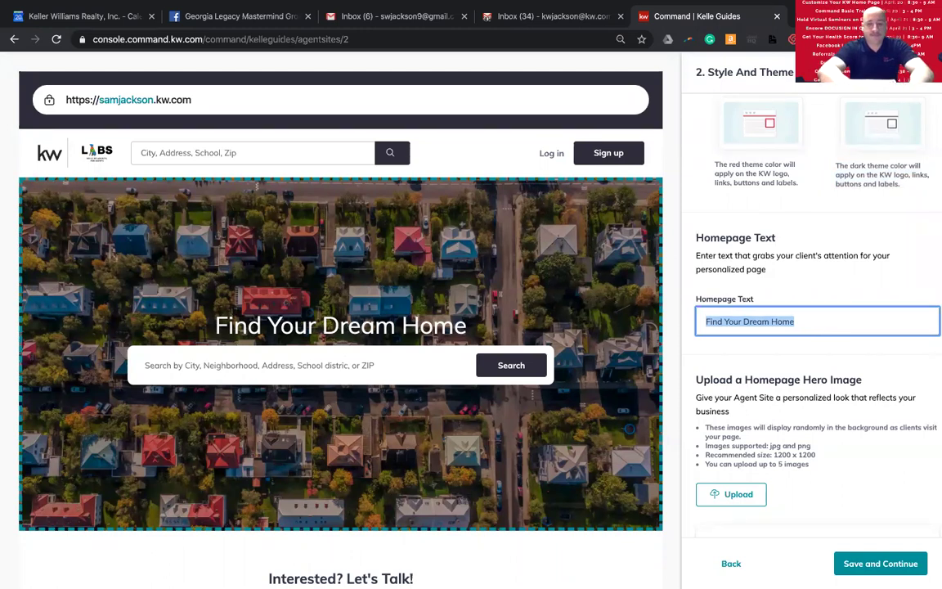
- Try out homepage headlines such as 'Zillow BLOWS!!!!' and 'Find Your Dream Home!!'
type("Zillow Vlows!!")
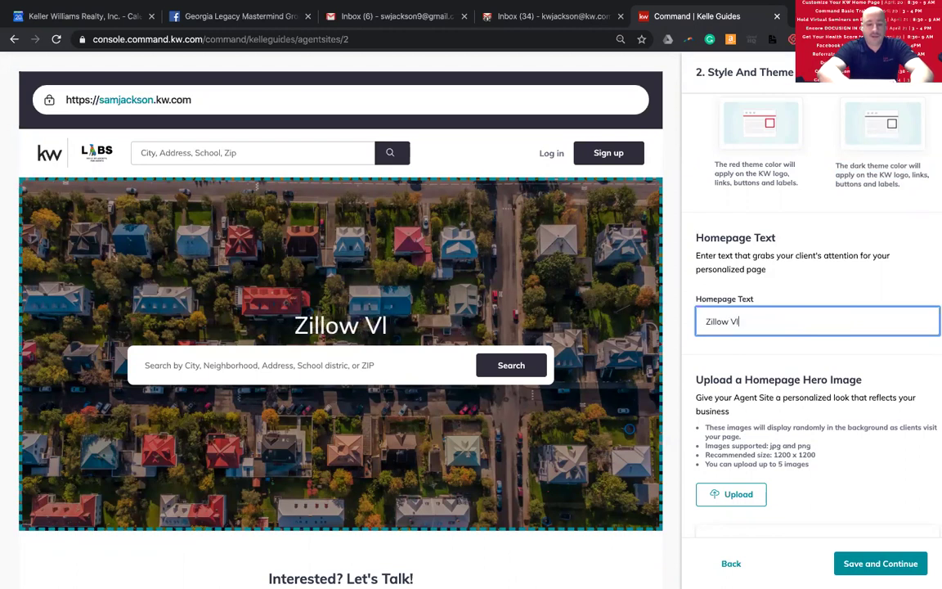
key("BackSpace")
key("BackSpace")
key("BackSpace")
key("BackSpace")
key("BackSpace")
key("BackSpace")
key("BackSpace")
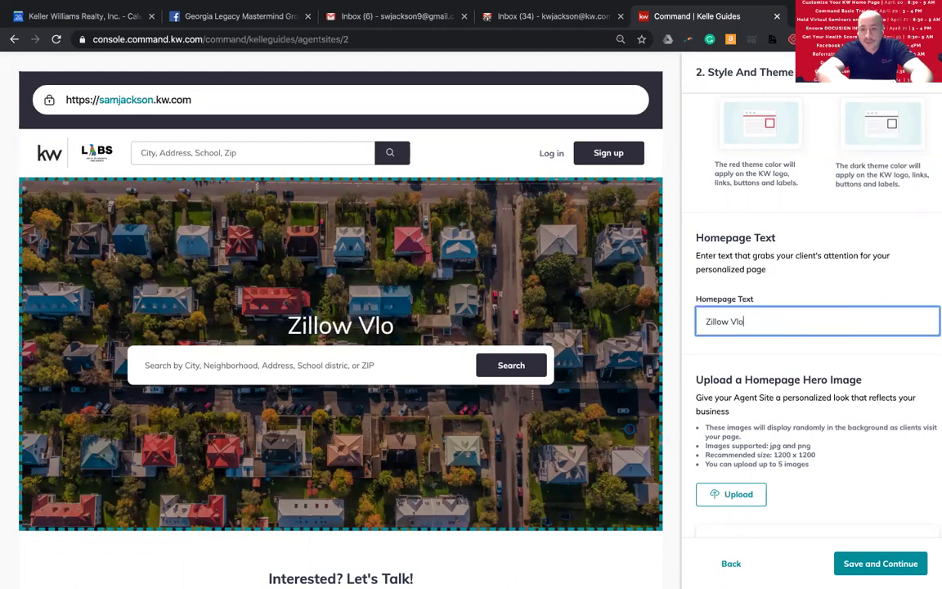
type("BLOWS!!!!")
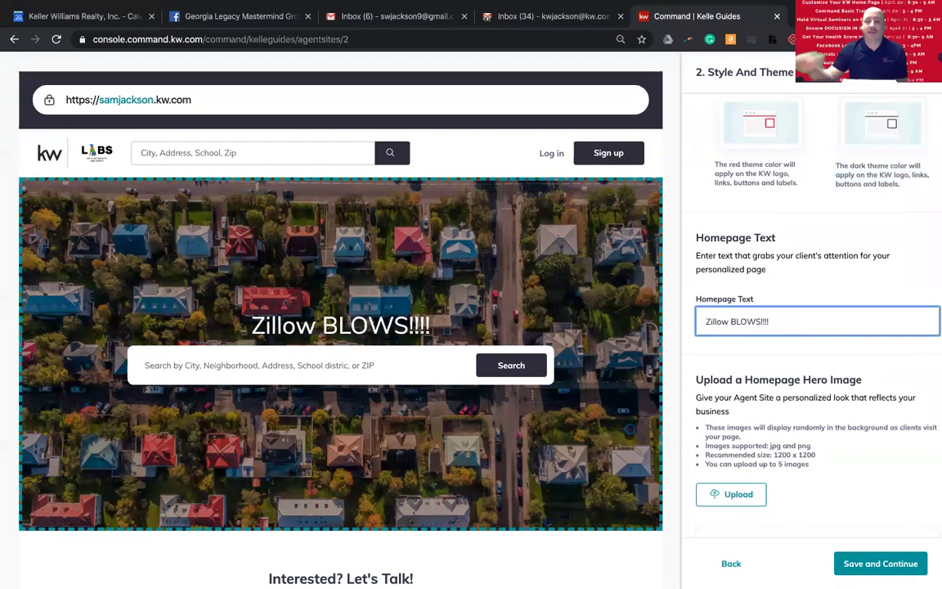
triple_click(799, 321)
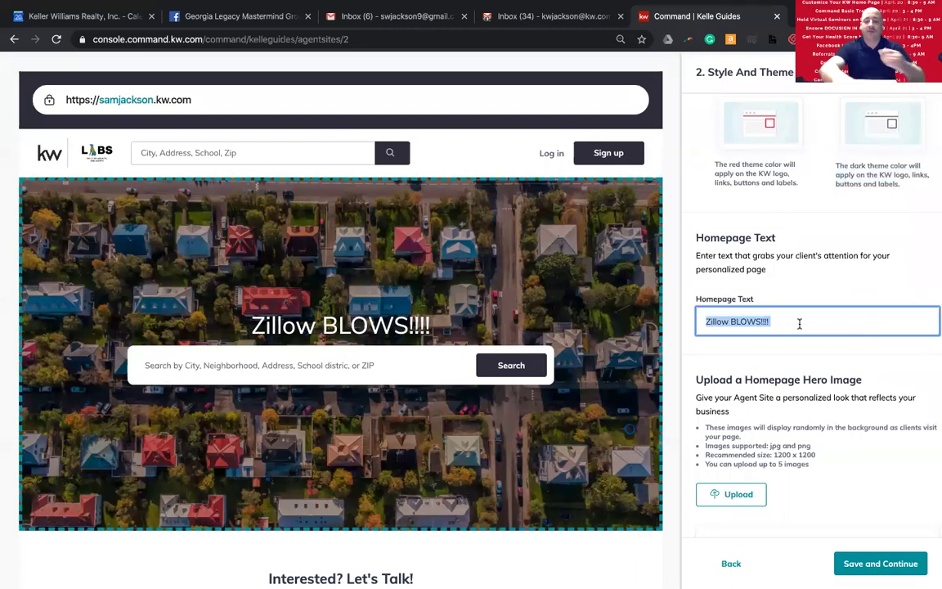
key("BackSpace")
type("Find Your Dream ")
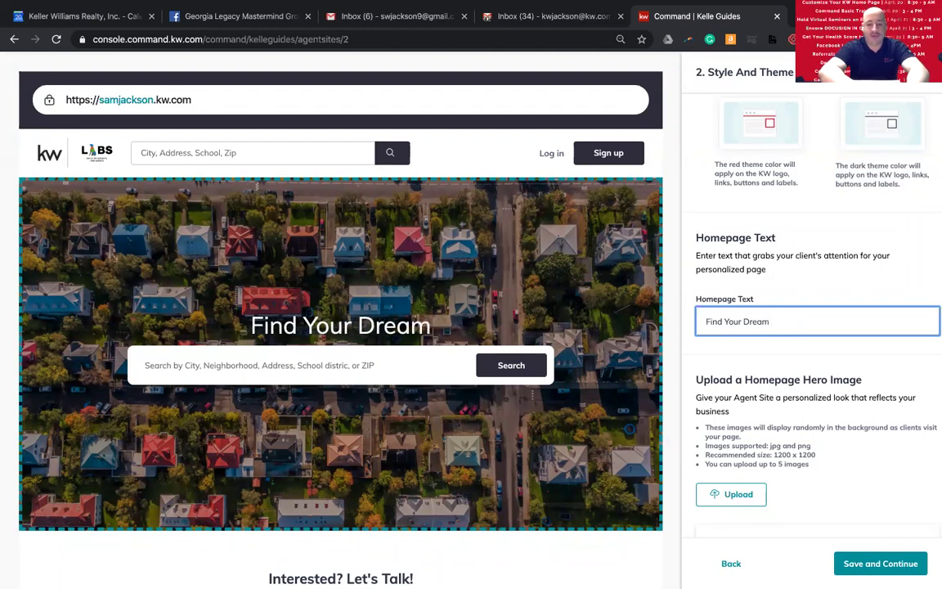
type("Home!!")
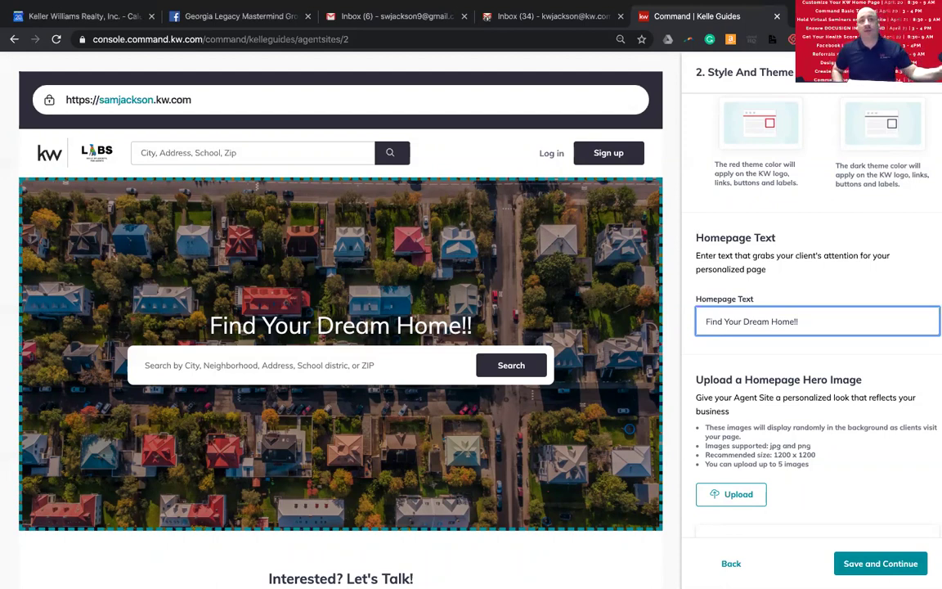
- Clear the headline text entirely, leaving the Homepage Text field blank above the search bar
triple_click(819, 316)
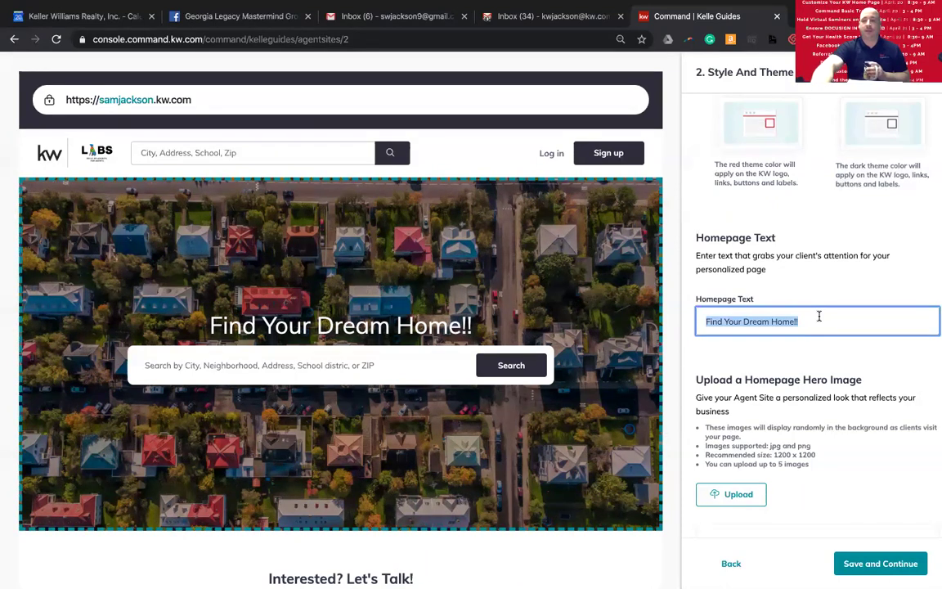
key("BackSpace")
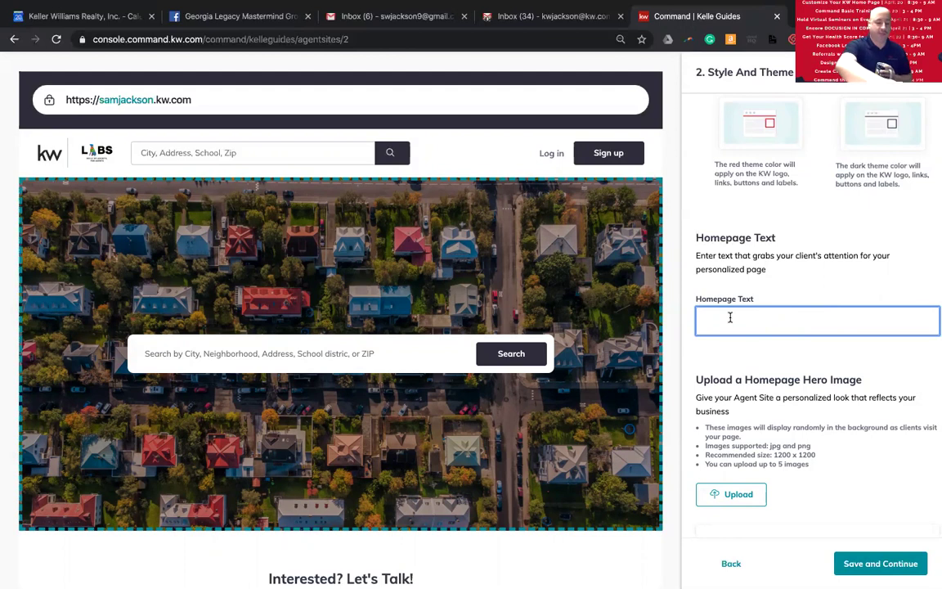
type("Search")
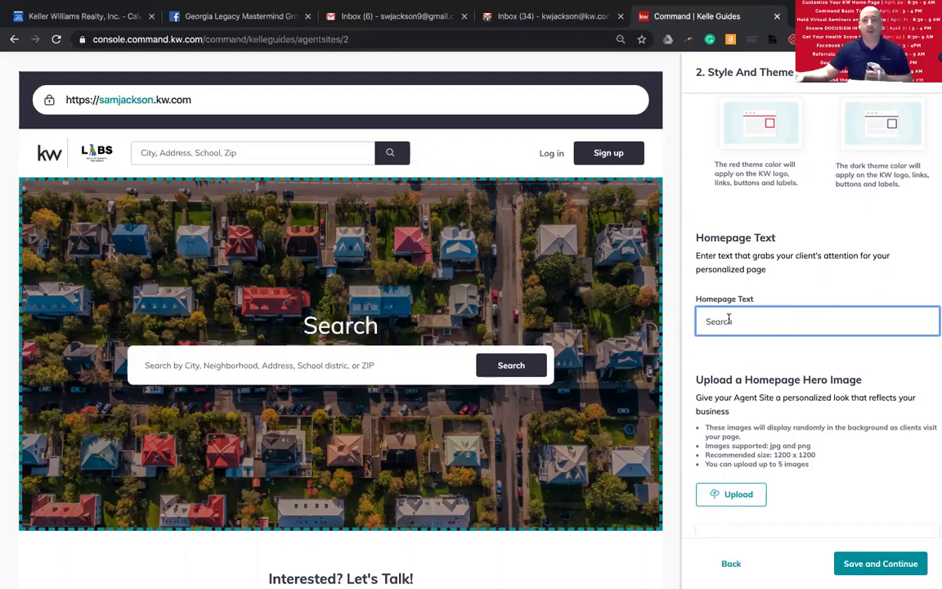
double_click(771, 319)
key("BackSpace")
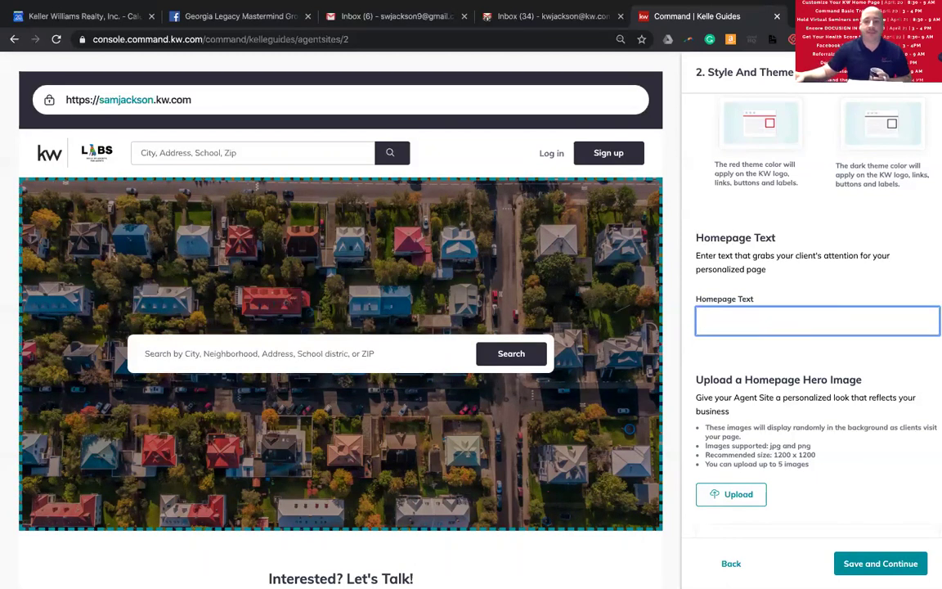
scroll(772, 343, "down", 1)
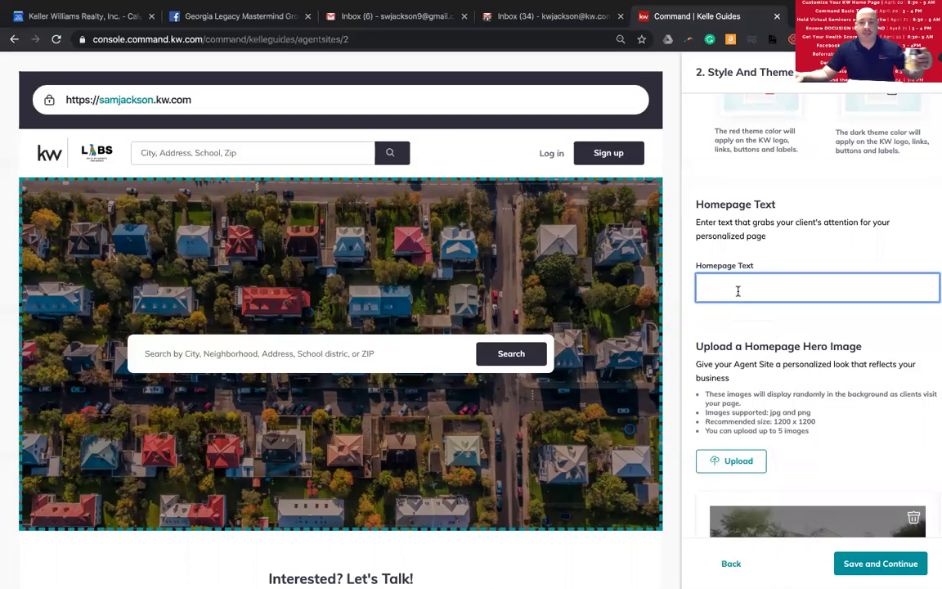
scroll(737, 291, "down", 2)
scroll(740, 296, "down", 3)
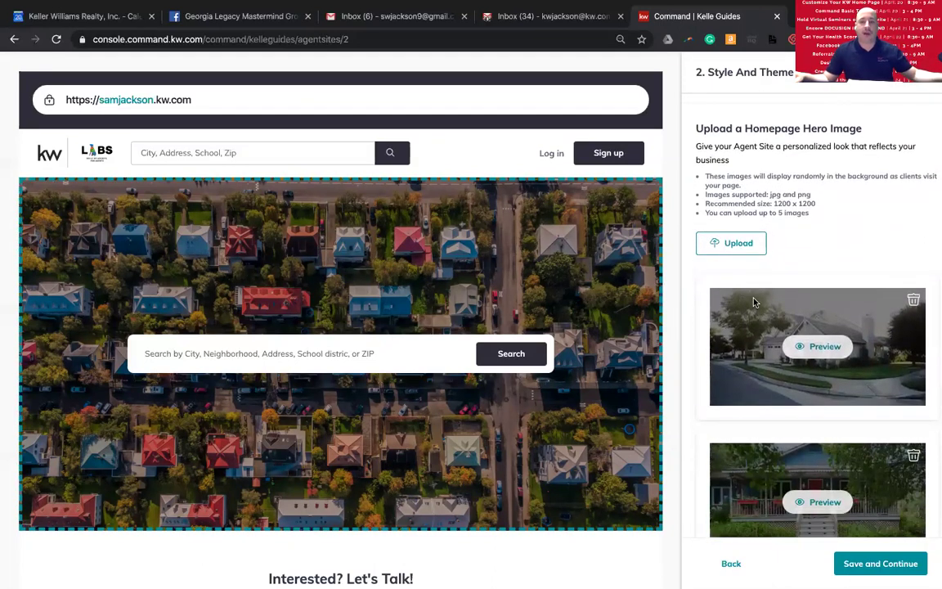
scroll(754, 302, "down", 1)
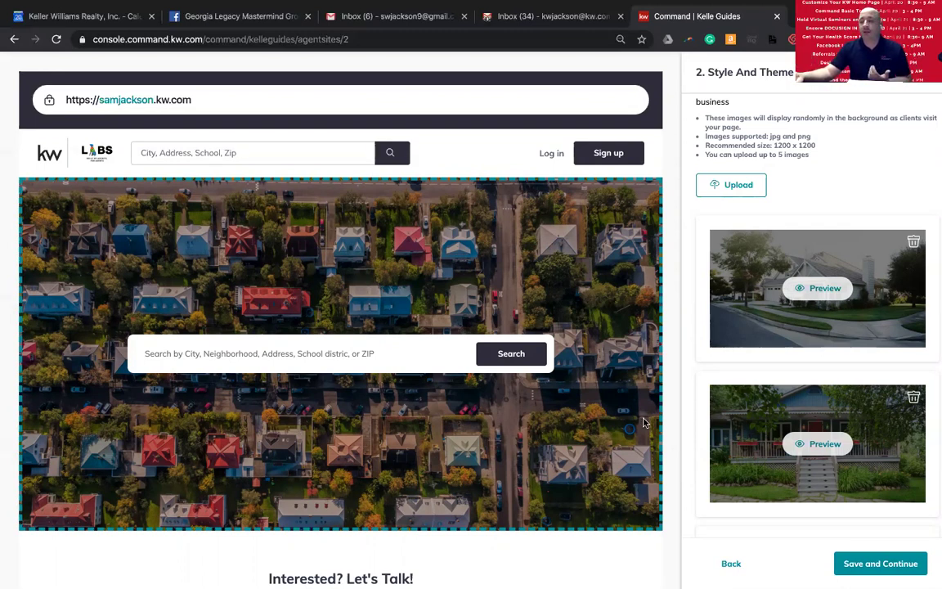
scroll(864, 396, "down", 2)
scroll(864, 395, "down", 6)
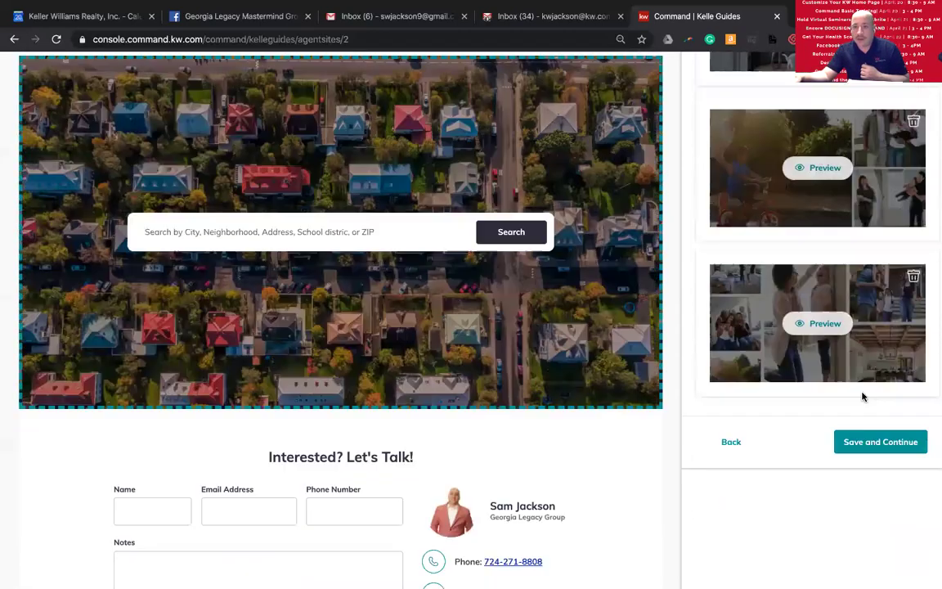
scroll(862, 397, "up", 6)
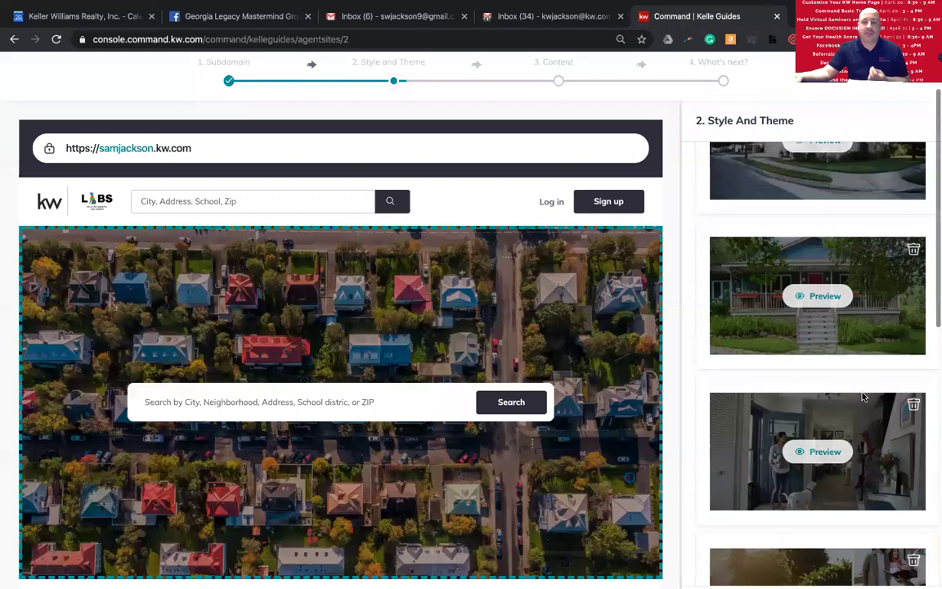
scroll(863, 384, "down", 5)
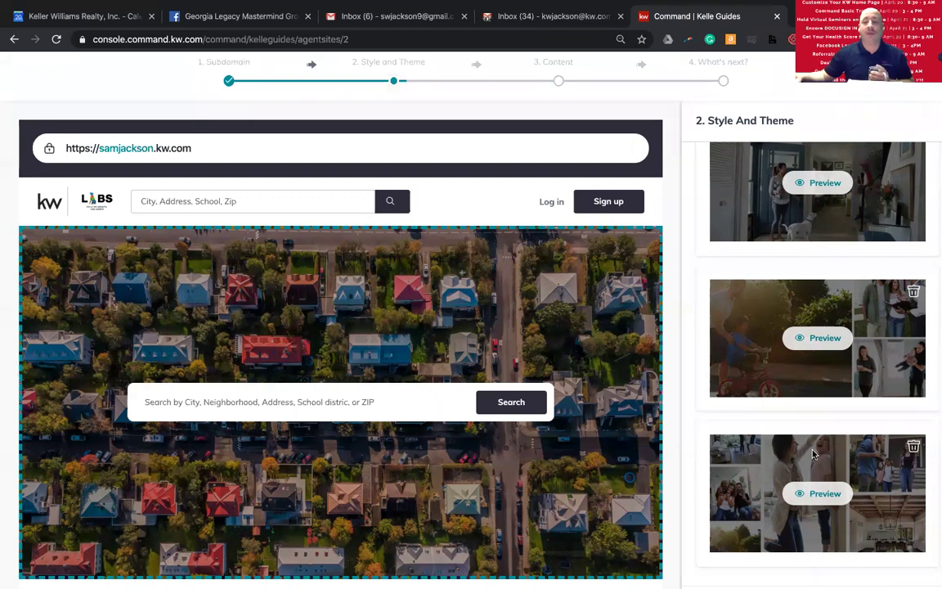
scroll(818, 456, "down", 1)
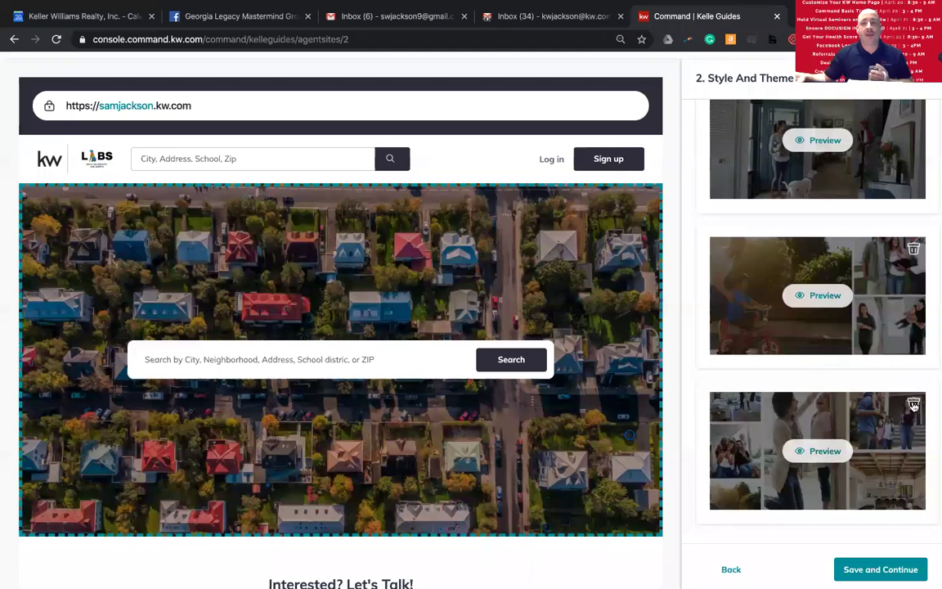
scroll(426, 432, "up", 2)
scroll(779, 433, "up", 2)
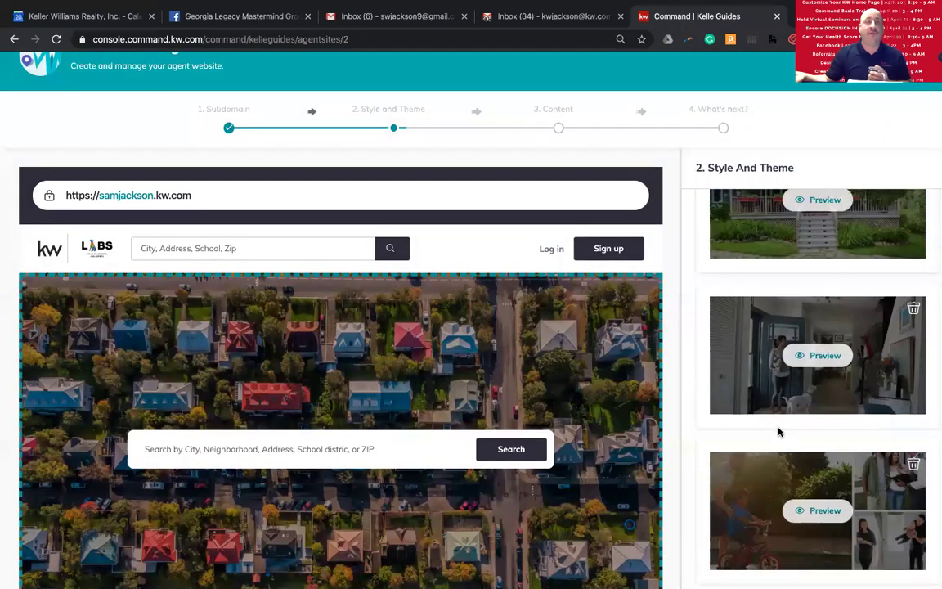
scroll(780, 433, "up", 2)
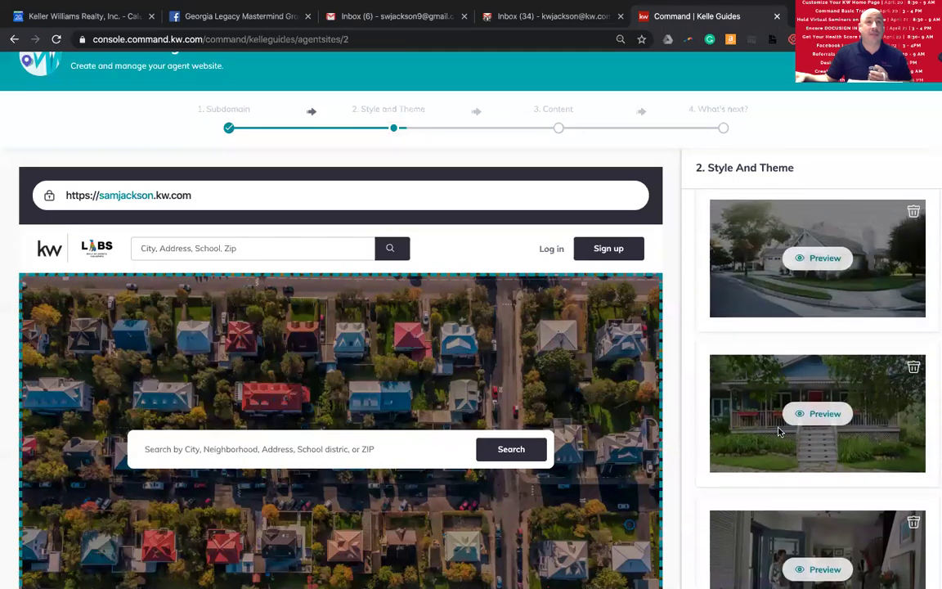
scroll(779, 432, "up", 2)
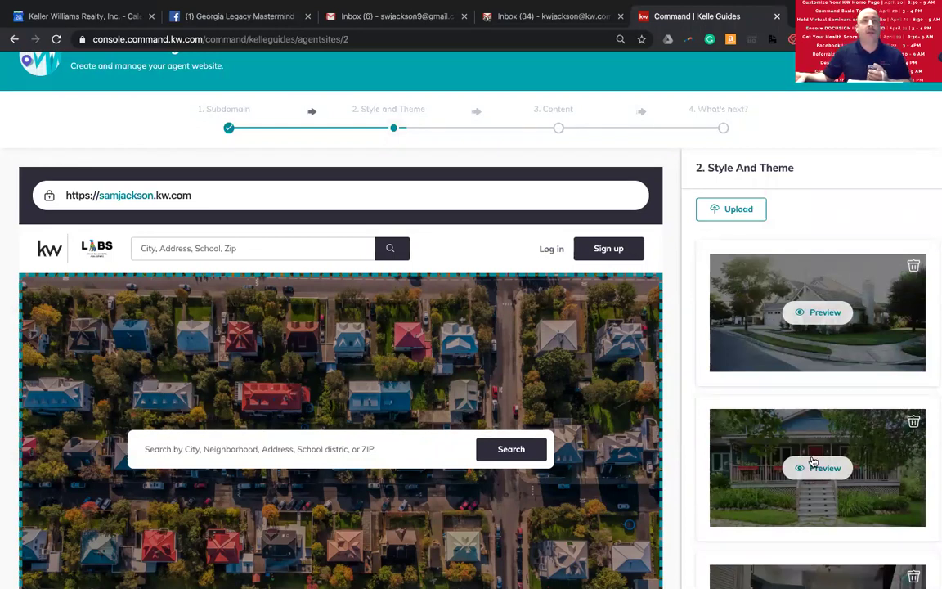
scroll(785, 417, "down", 1)
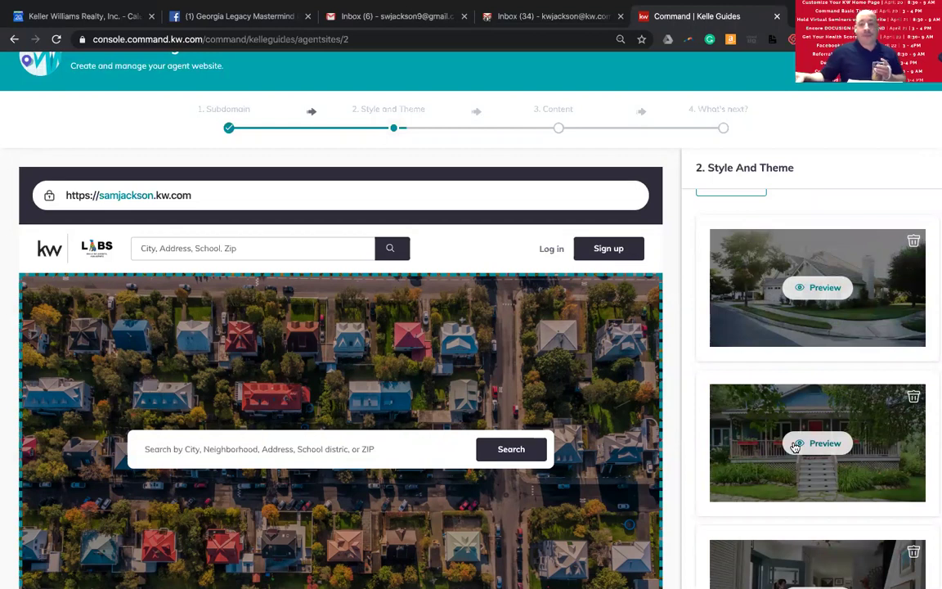
scroll(773, 432, "up", 4)
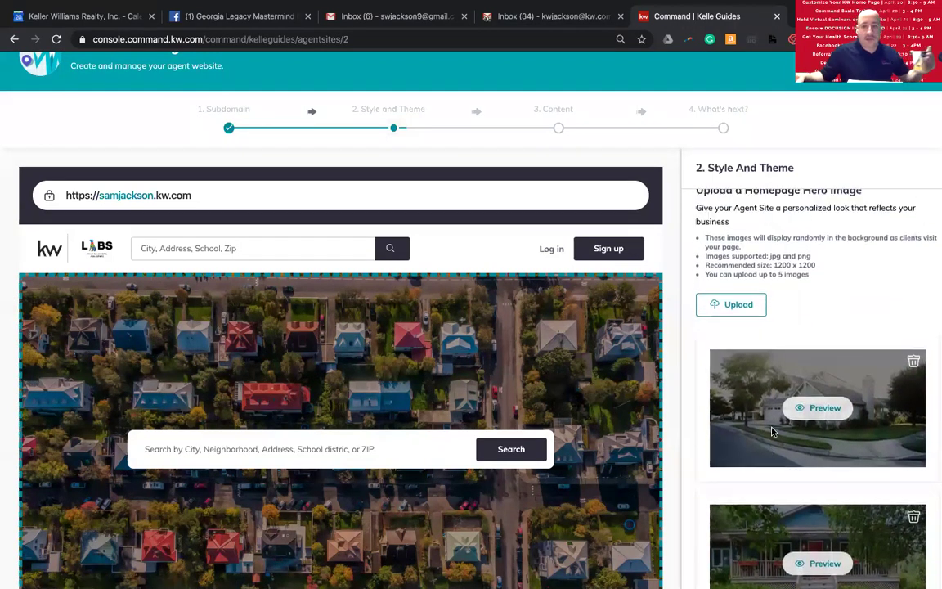
scroll(773, 432, "up", 1)
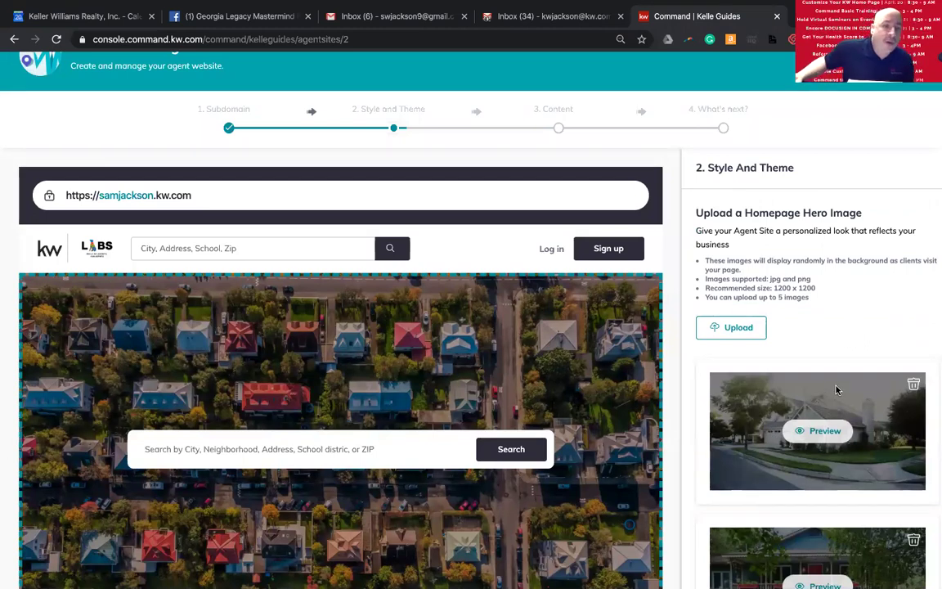
scroll(836, 390, "down", 2)
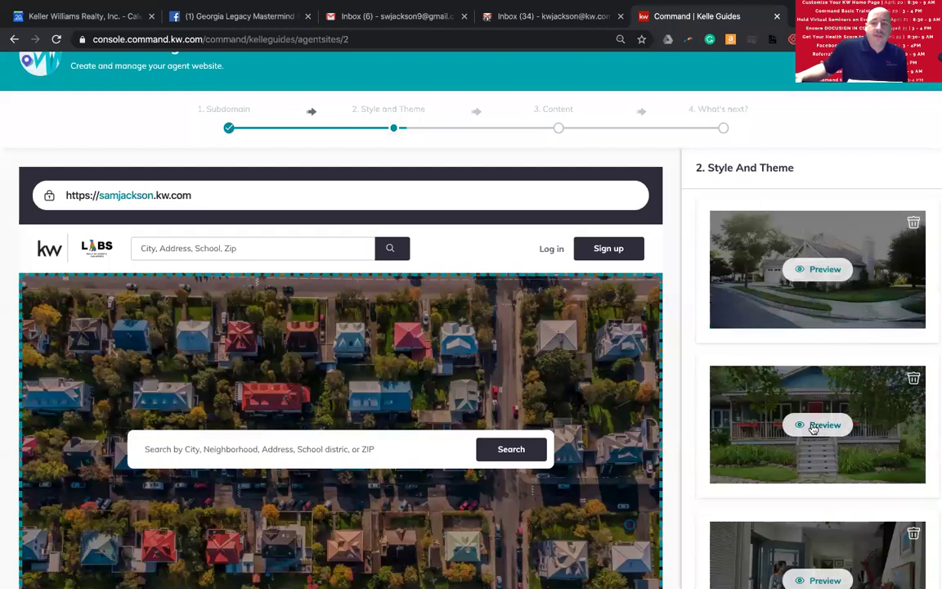
- Delete the blue house hero image, noting the 5-image limit and recommended 1200 x 1200 size
left_click(914, 378)
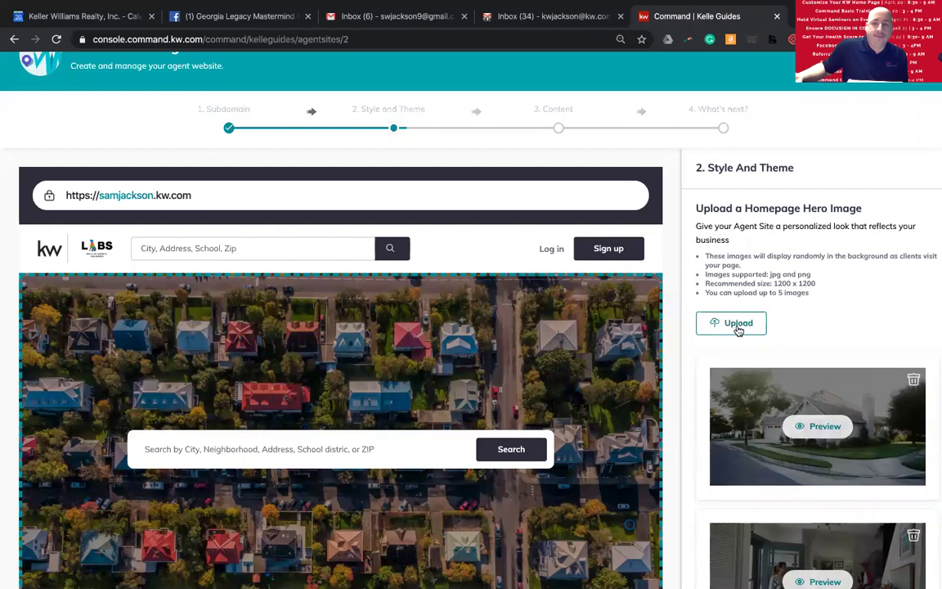
left_click_drag(703, 295, 813, 296)
left_click_drag(703, 285, 816, 286)
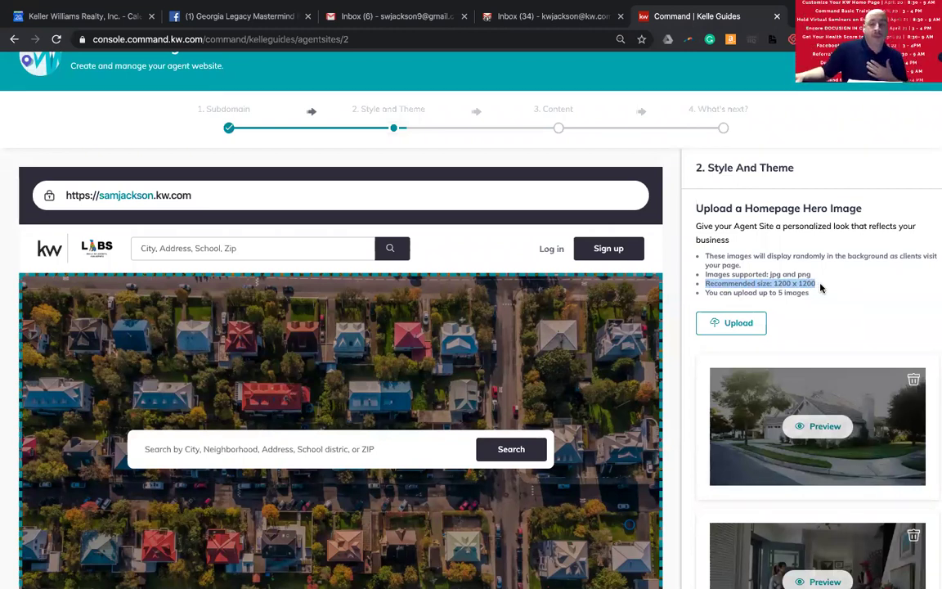
- Save the style and theme choices and continue to the Content step
scroll(820, 287, "down", 4)
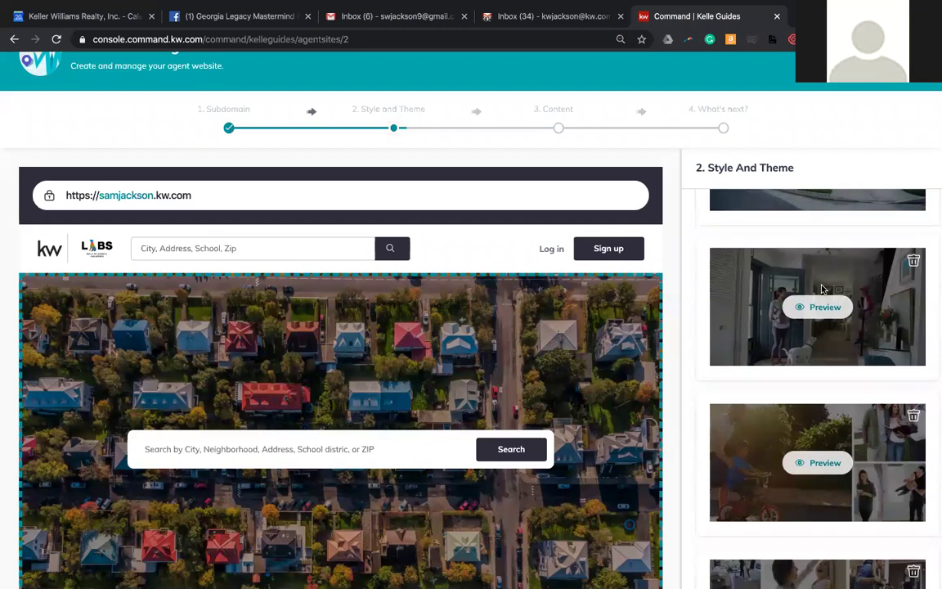
scroll(822, 288, "down", 1)
scroll(821, 288, "down", 3)
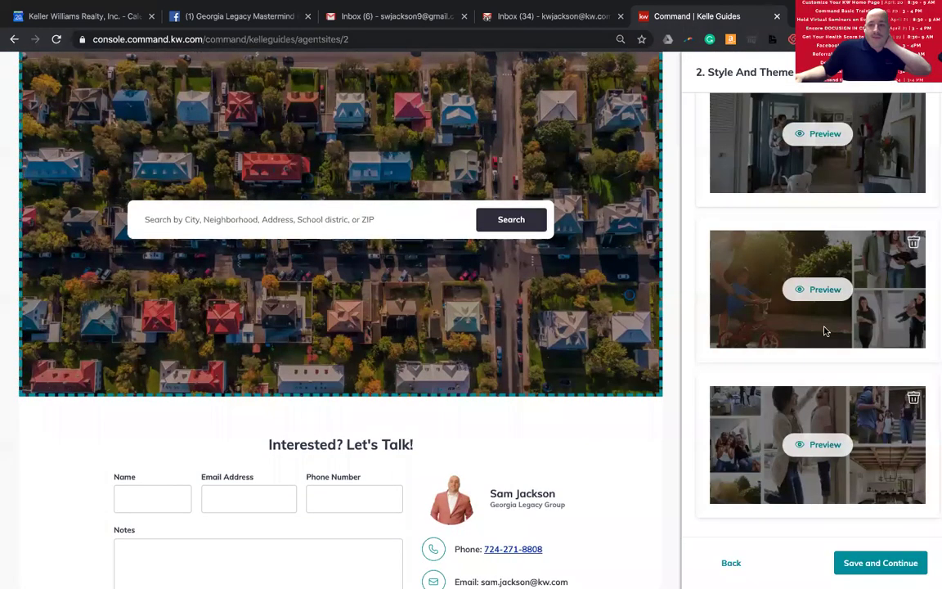
left_click(880, 569)
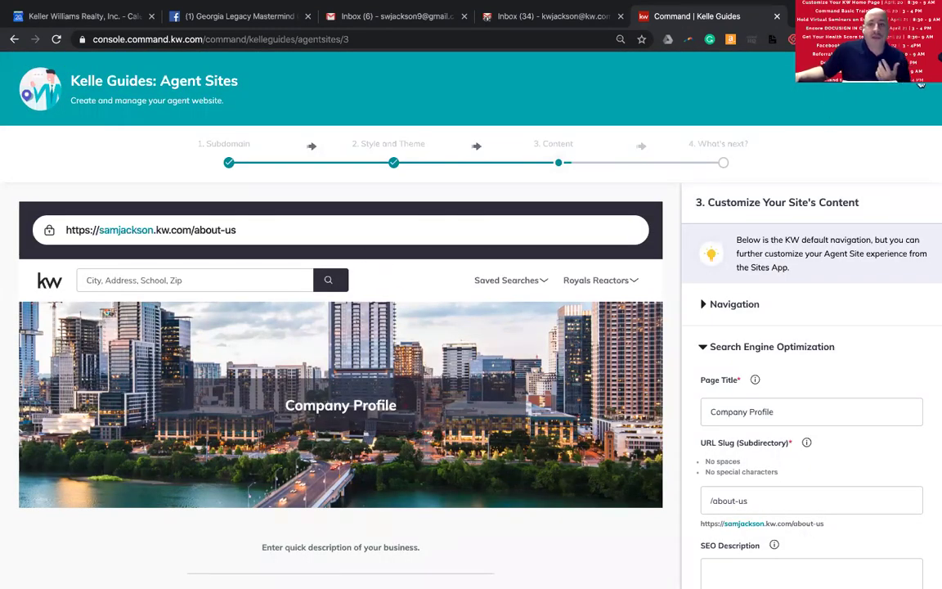
- Return to the Consumer site overview and open a new browser tab
left_click(914, 79)
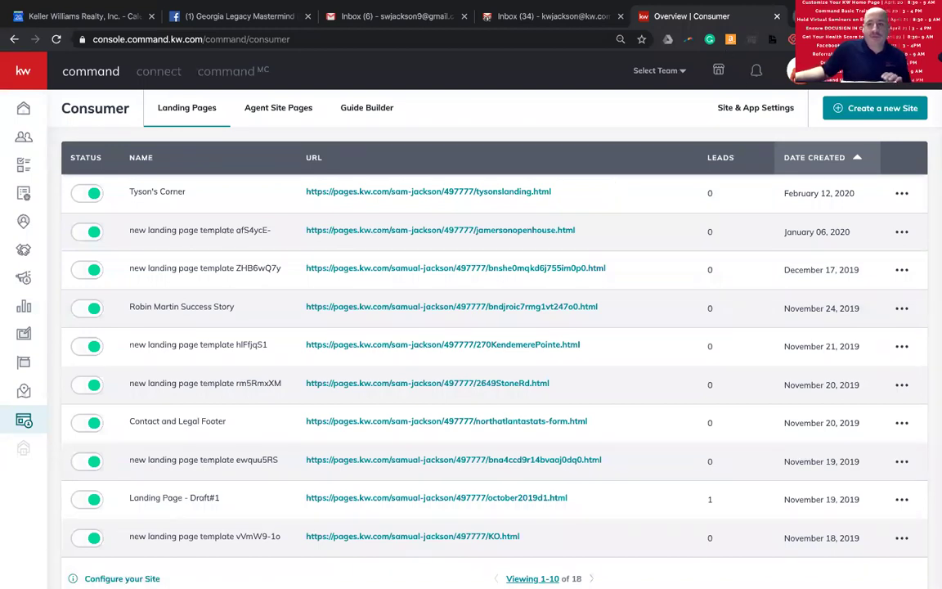
key("ctrl+t")
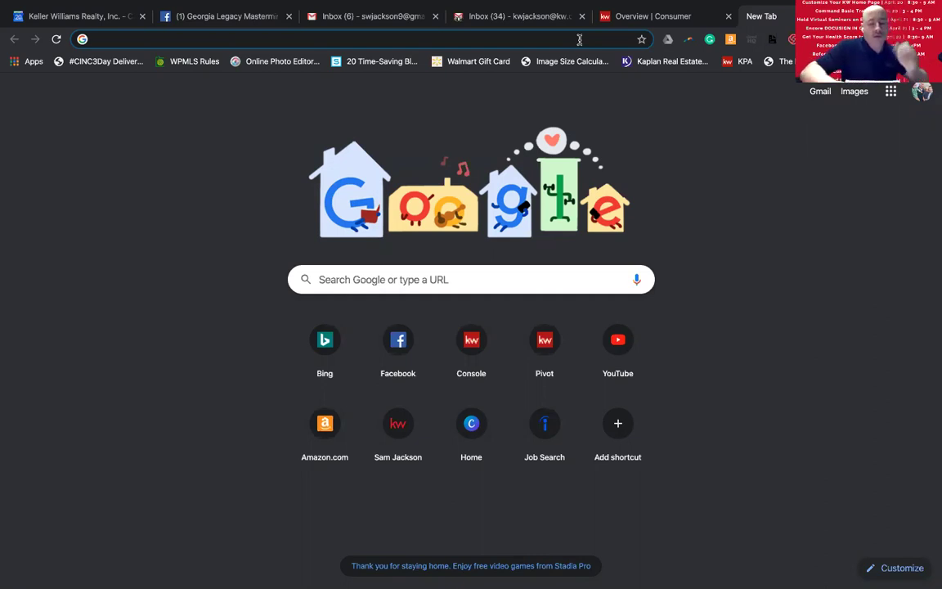
- Search Google for the other agent's kw.com e-mail address from the address bar
left_click(579, 39)
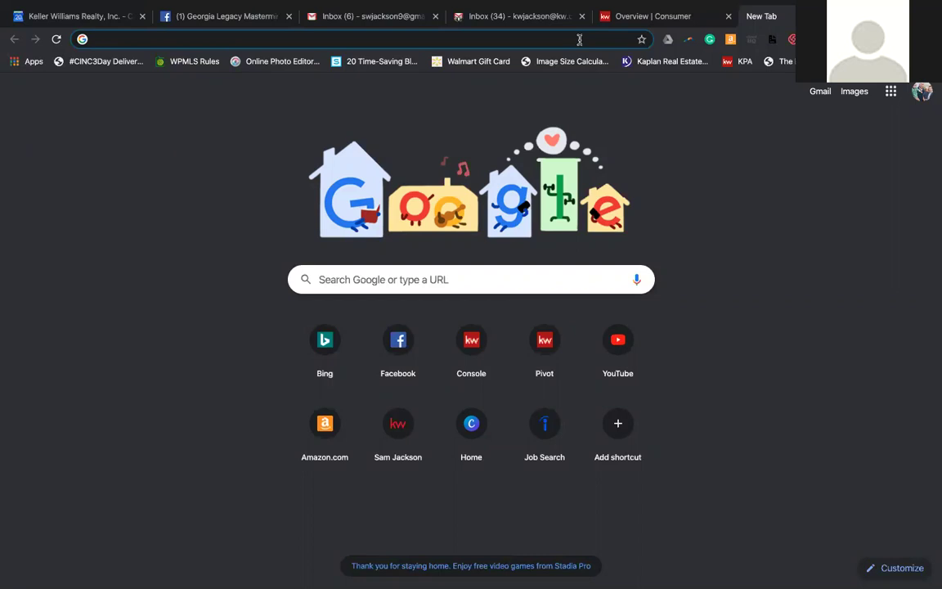
type("ka")
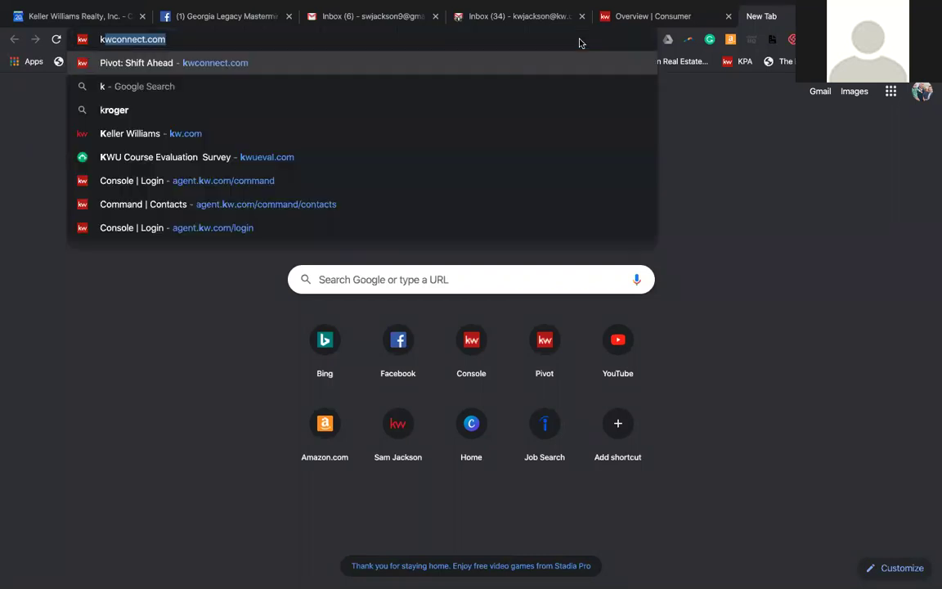
key("BackSpace")
key("BackSpace")
key("BackSpace")
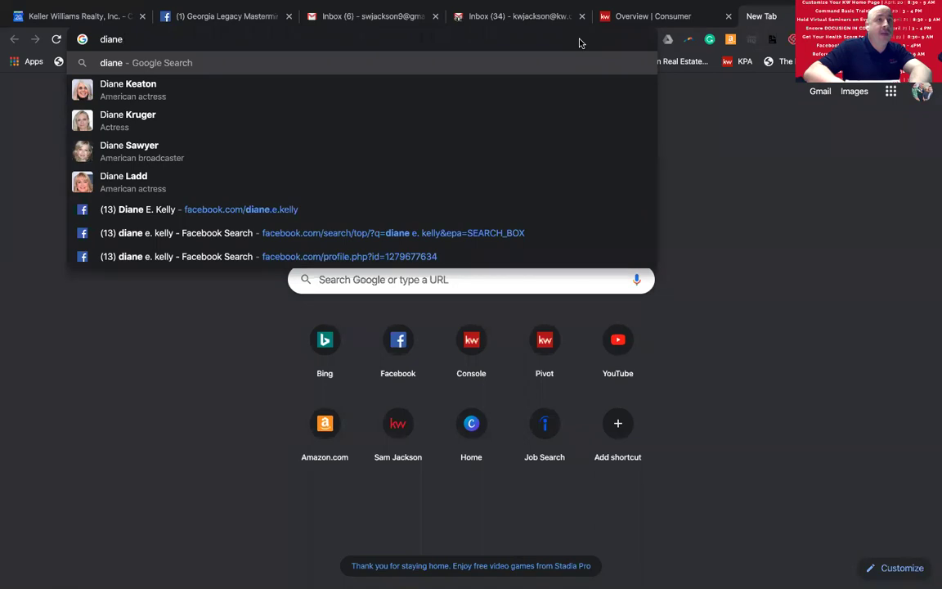
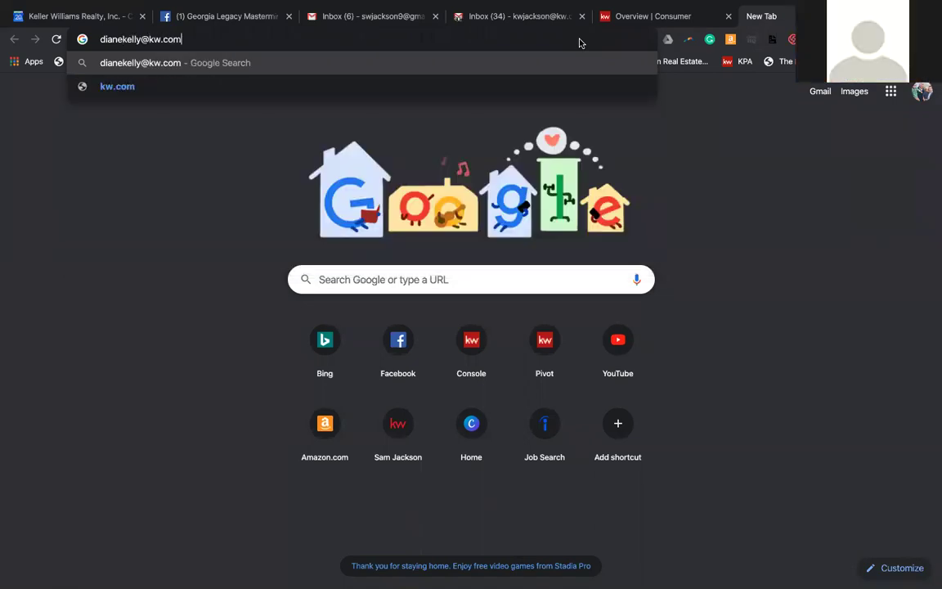
key("Return")
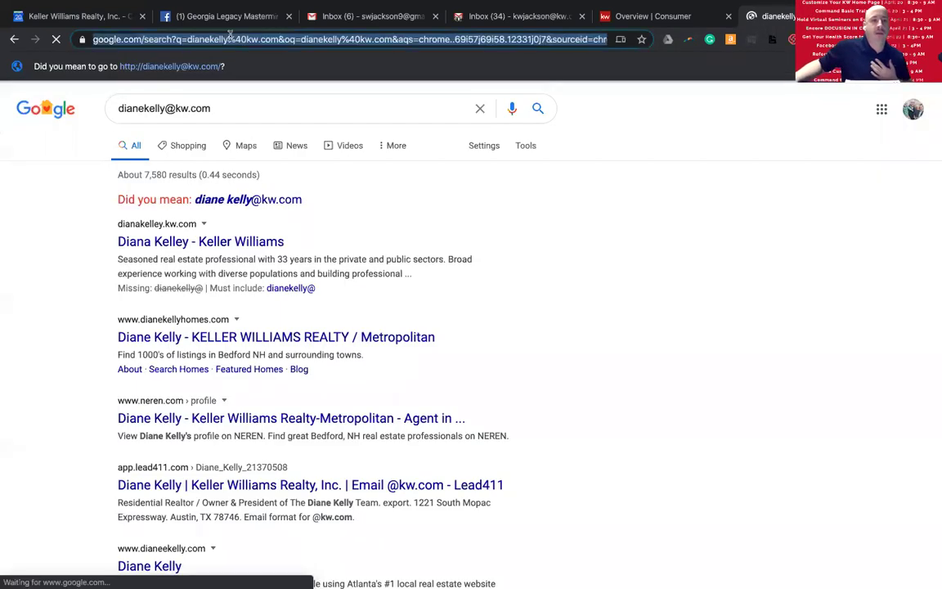
right_click(231, 36)
- Load the agent's kw.com site by replacing the @ in their e-mail address with a dot
left_click(221, 35)
triple_click(221, 35)
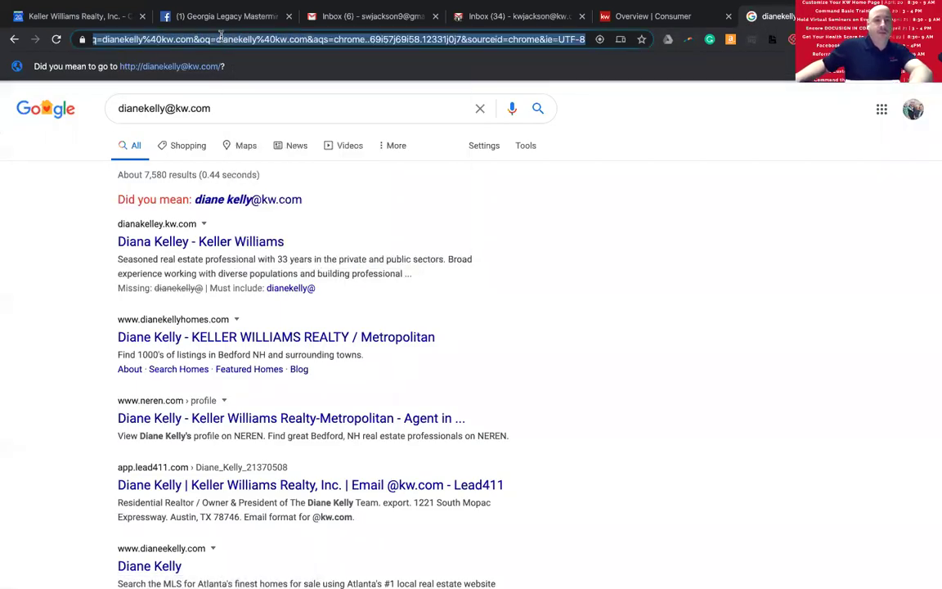
type("di")
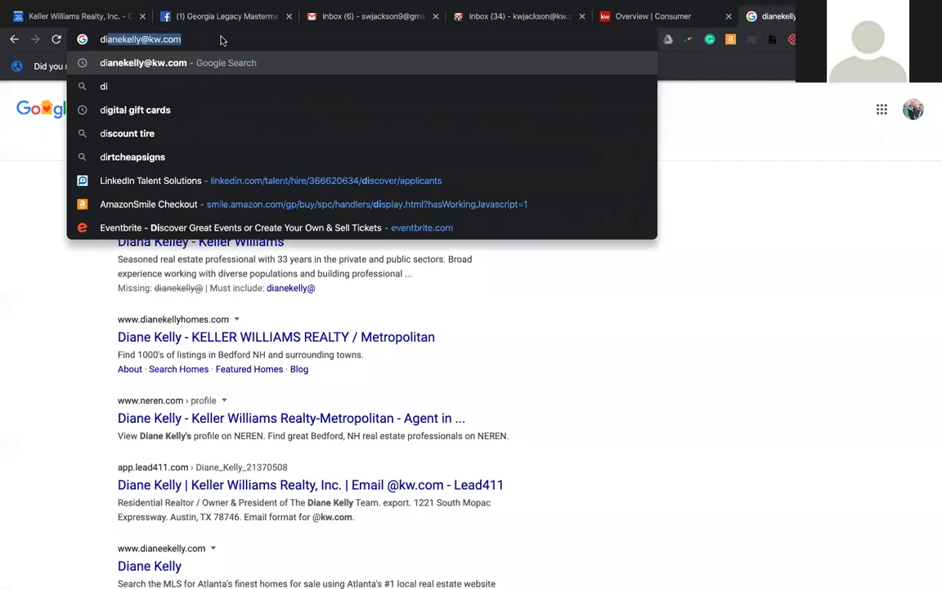
key("Right")
key("Left")
key("Left")
key("Left")
key("Left")
key("Left")
key("Left")
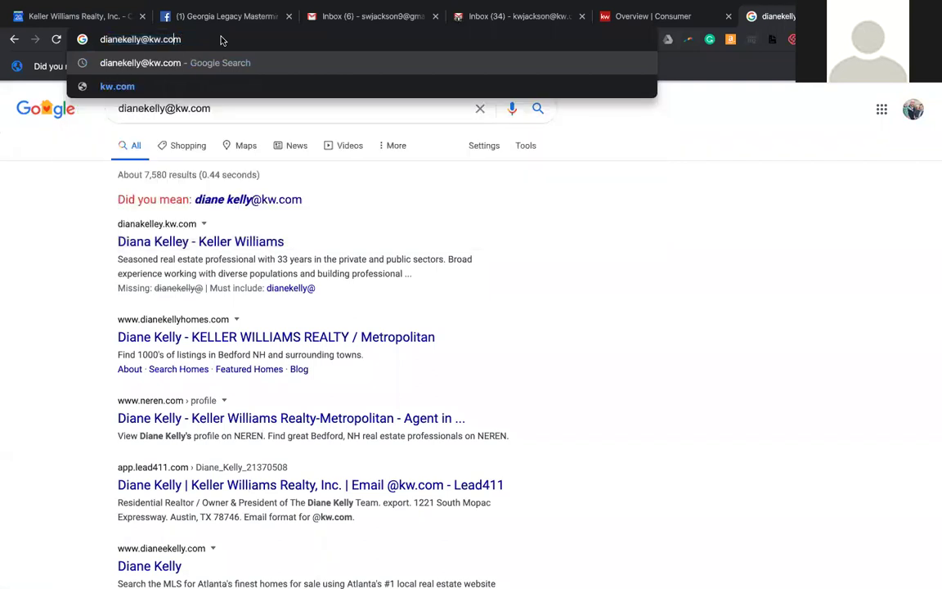
key("BackSpace")
type(".")
key("Return")
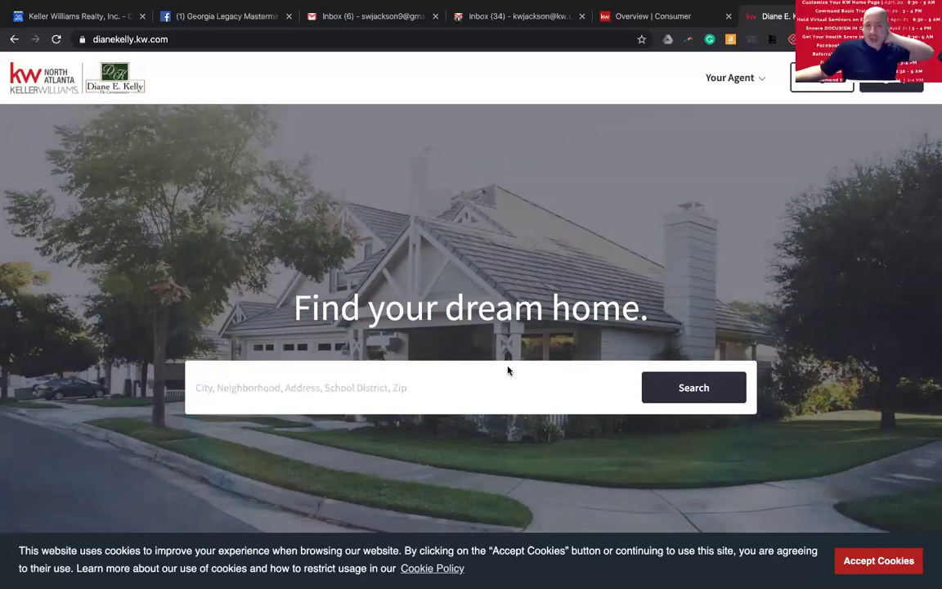
- Accept the cookie notice on the agent site's homepage
left_click(878, 560)
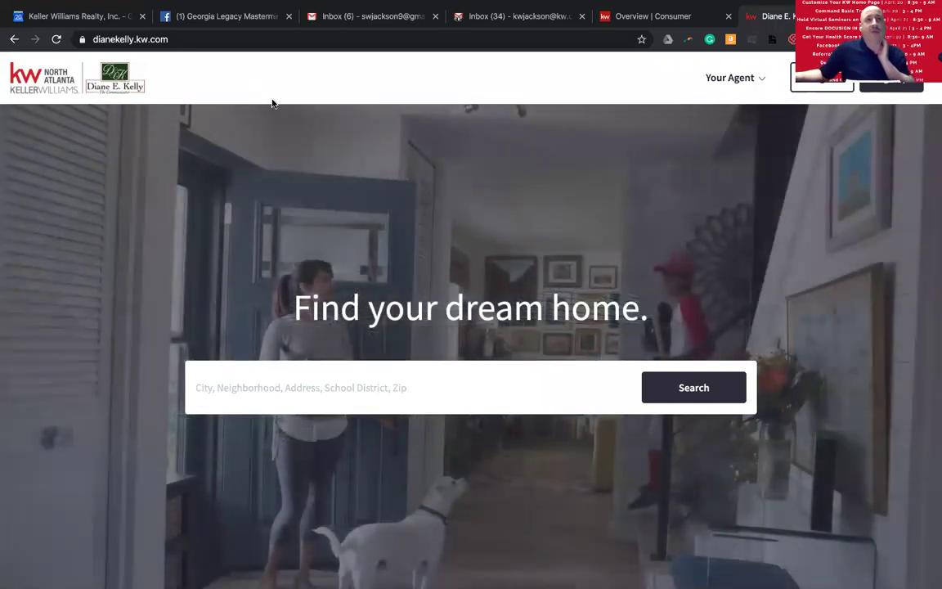
- Load a second agent's kw.com site to watch its rotating hero photos, then return to Command
left_click(266, 40)
type("chri")
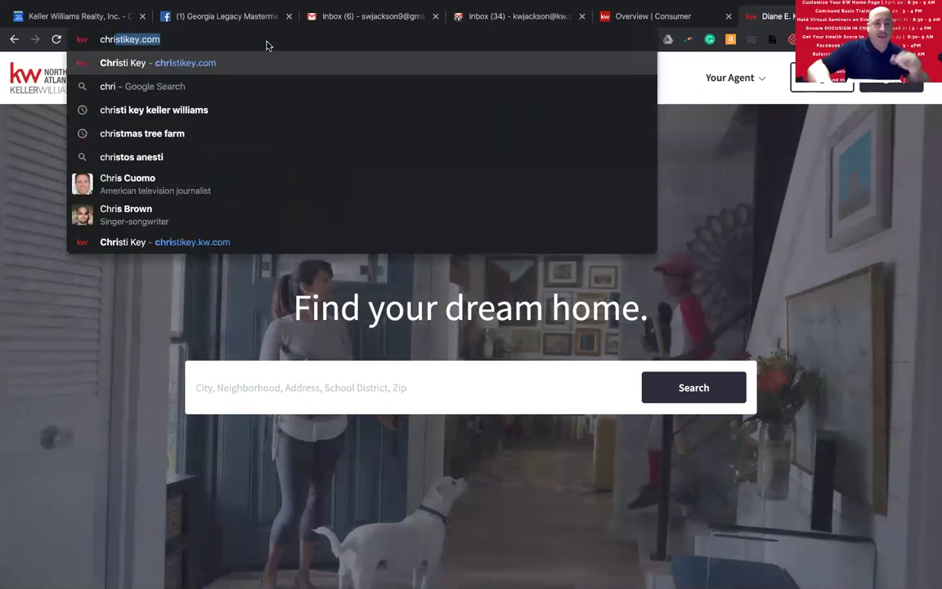
key("Return")
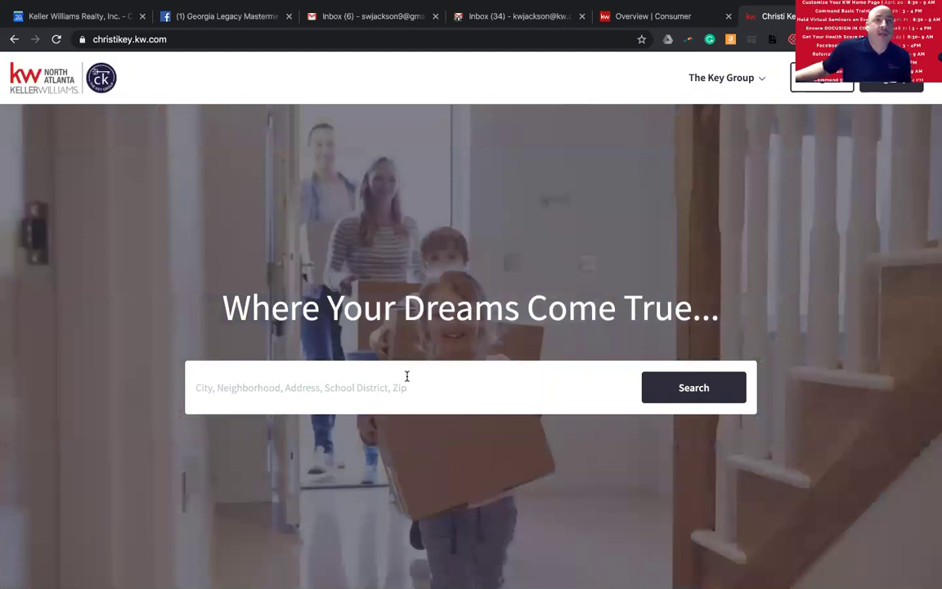
scroll(406, 376, "down", 1)
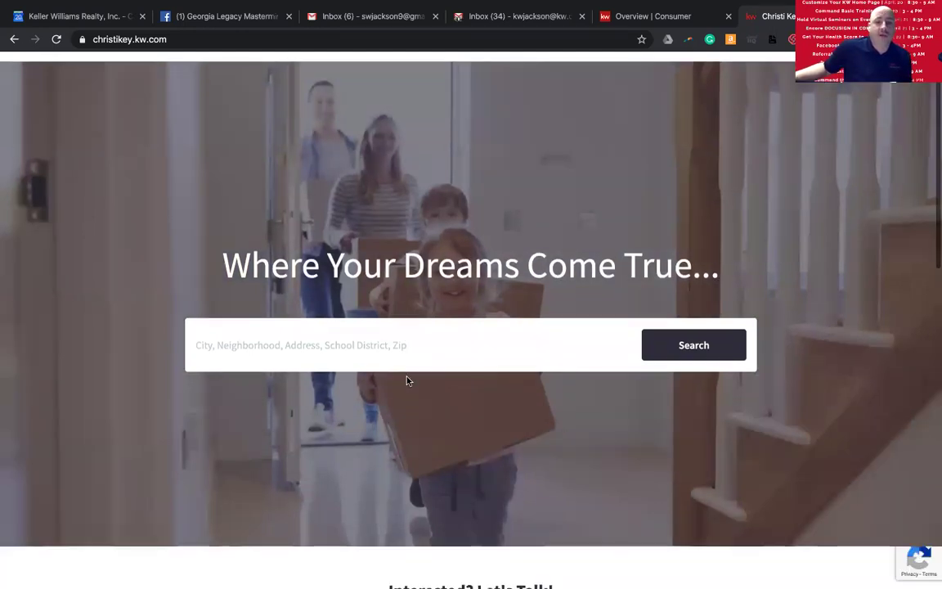
scroll(401, 384, "up", 1)
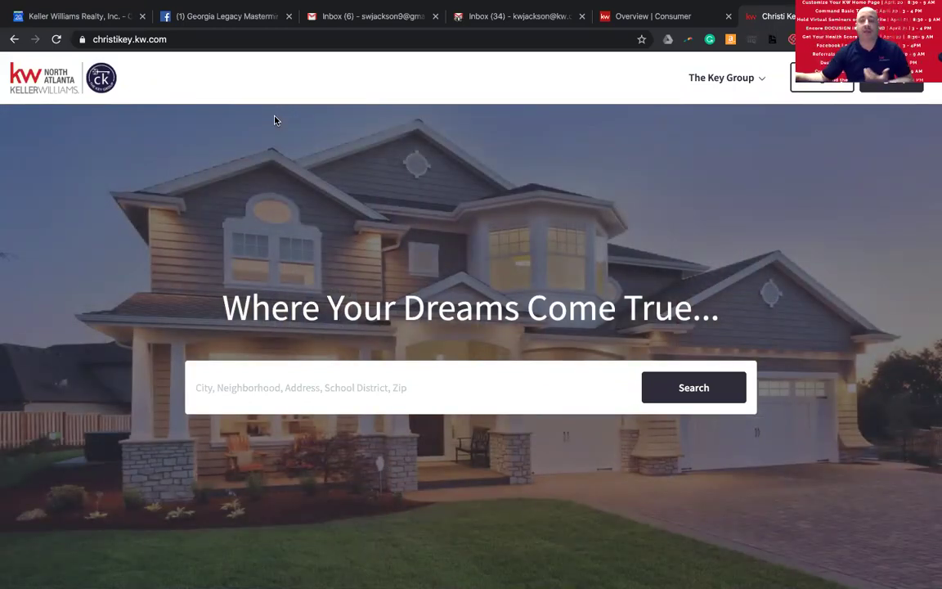
left_click(661, 17)
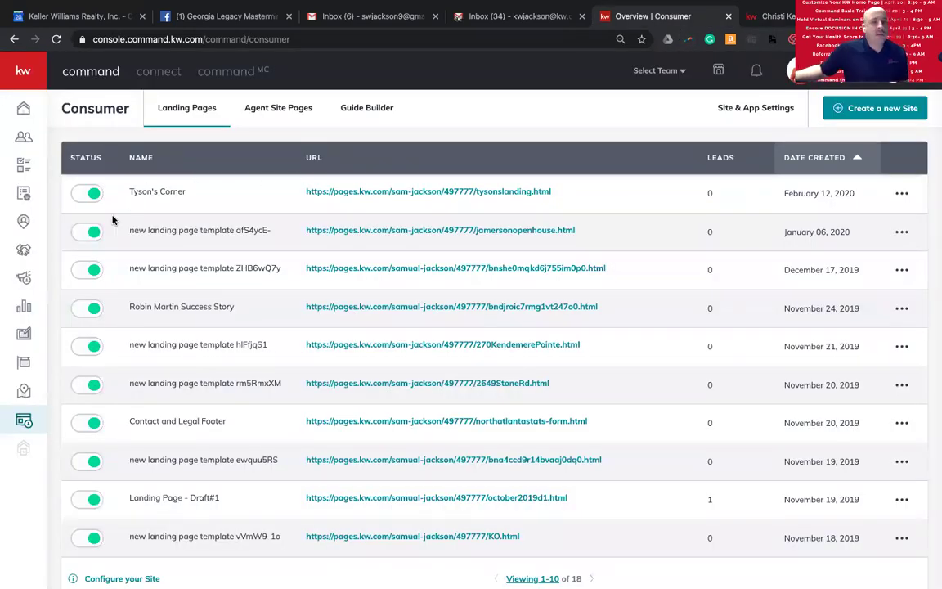
- Expand the sidebar navigation and open the My Design Templates page
left_click(25, 73)
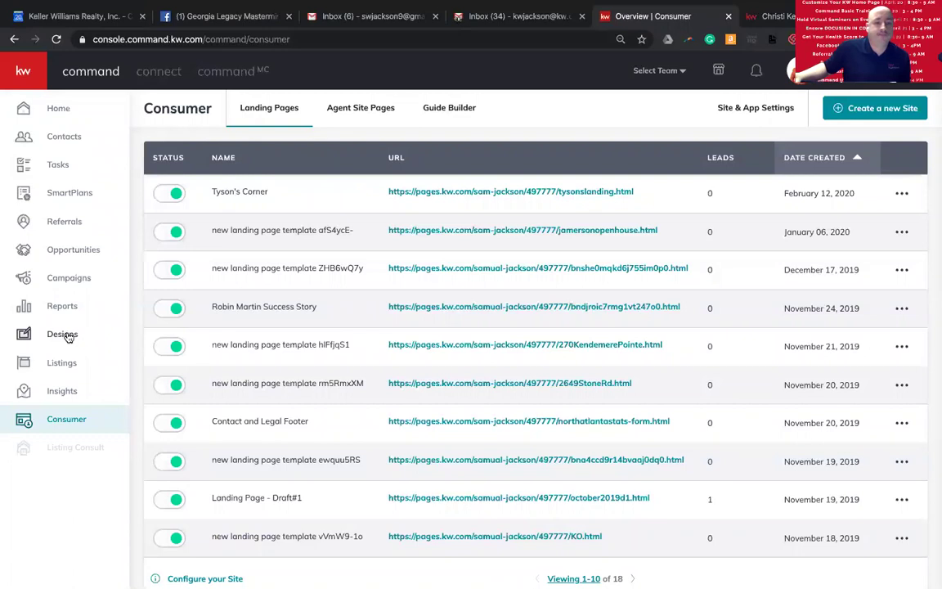
left_click(69, 333)
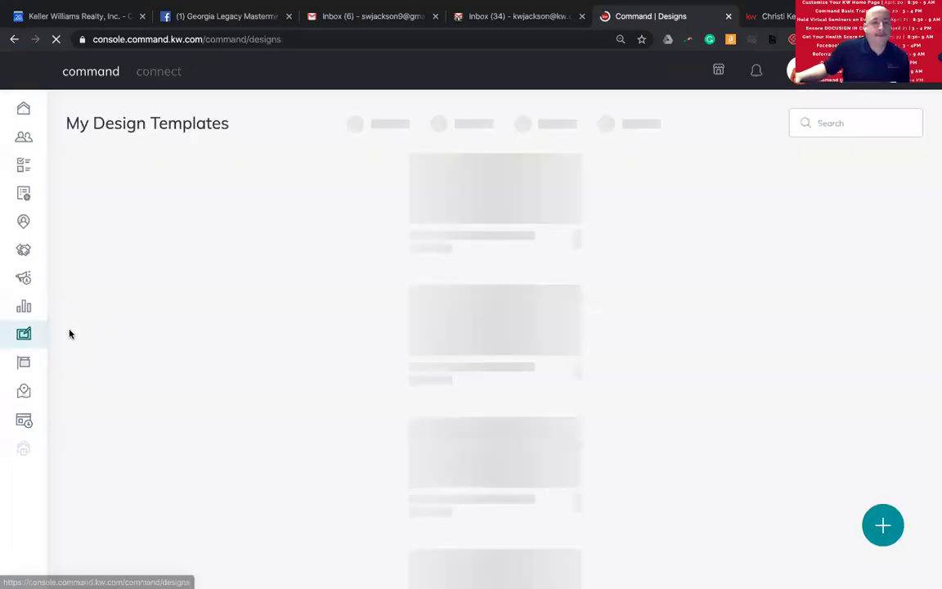
mouse_move(100, 325)
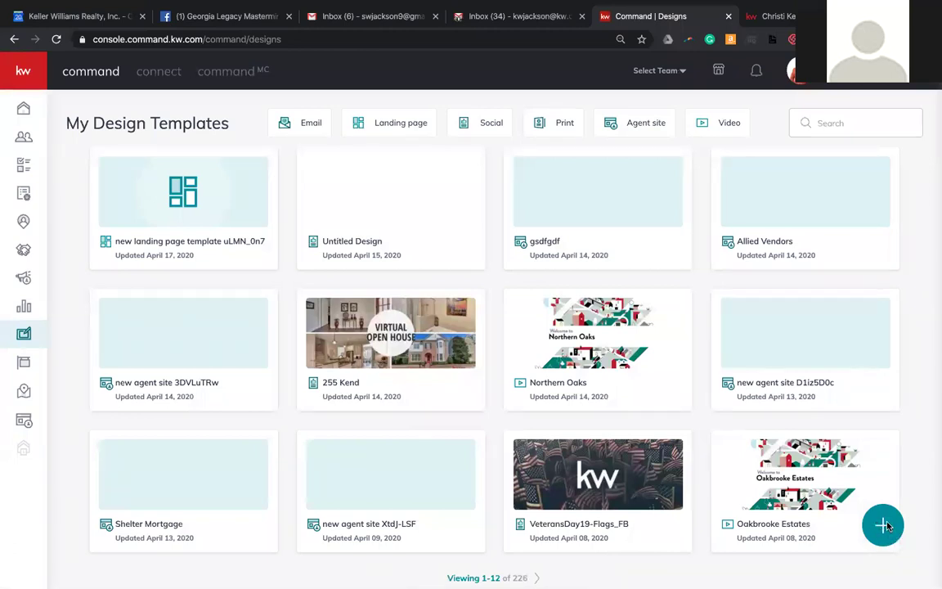
- Create a new design of type Social and proceed to the template library
left_click(883, 524)
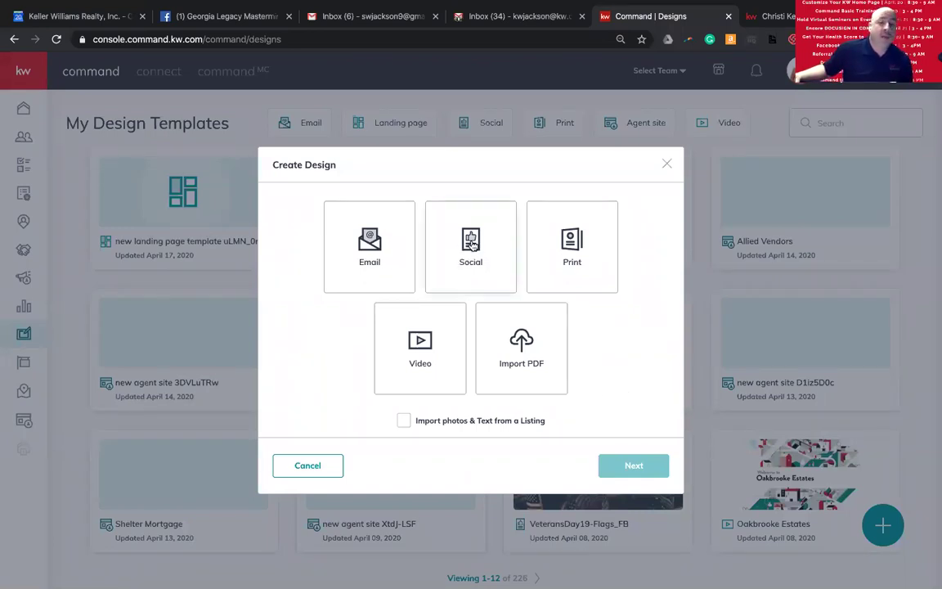
left_click(471, 246)
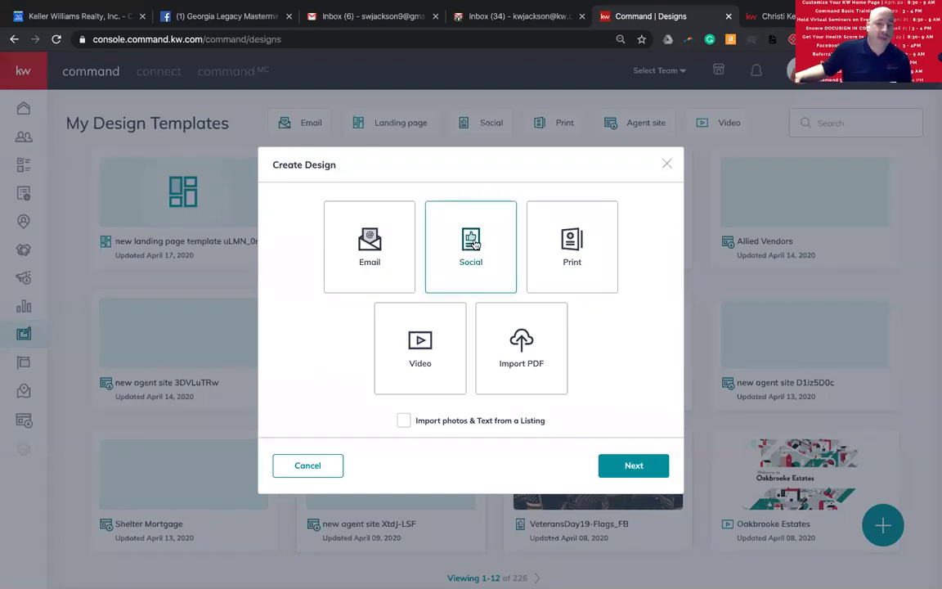
left_click(630, 467)
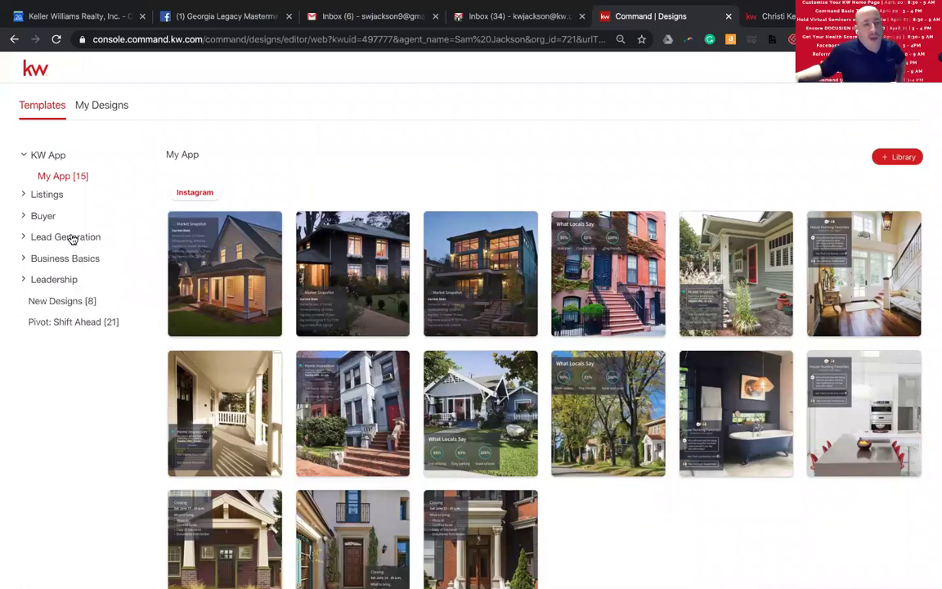
- Filter the Lead Generation > My Website templates to the six Site Hero Images, including Photo-Grid_01
left_click(59, 237)
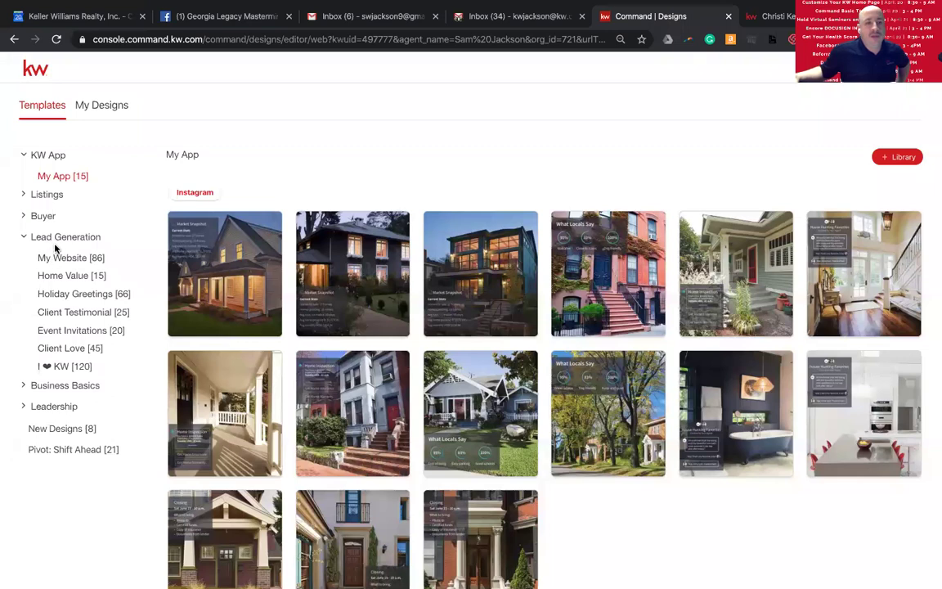
left_click(56, 259)
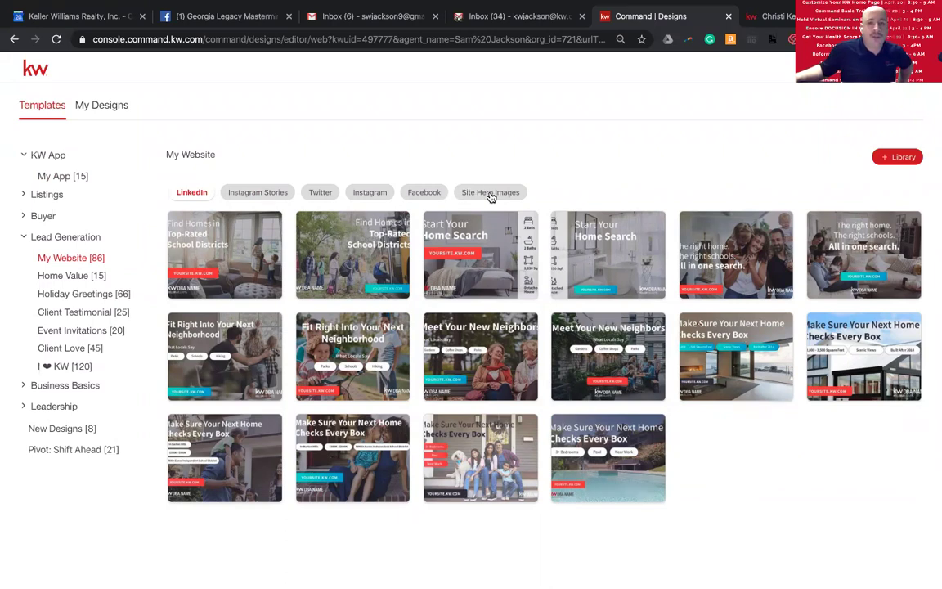
left_click(490, 193)
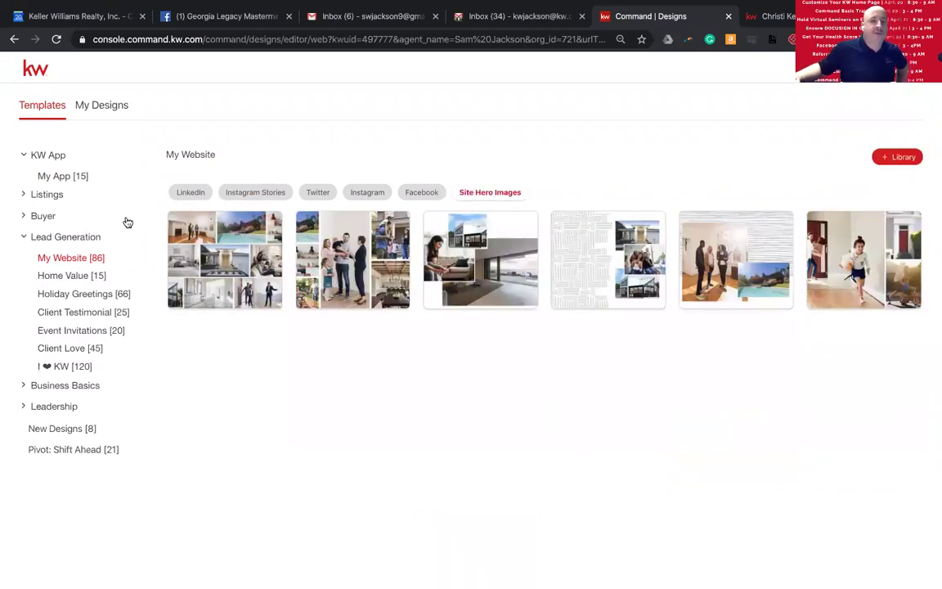
left_click(188, 195)
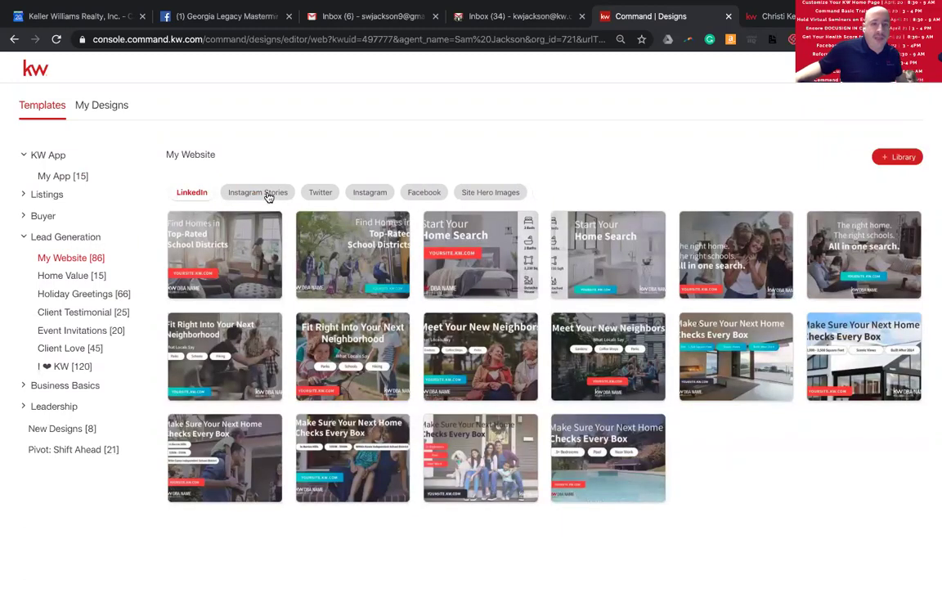
left_click(497, 194)
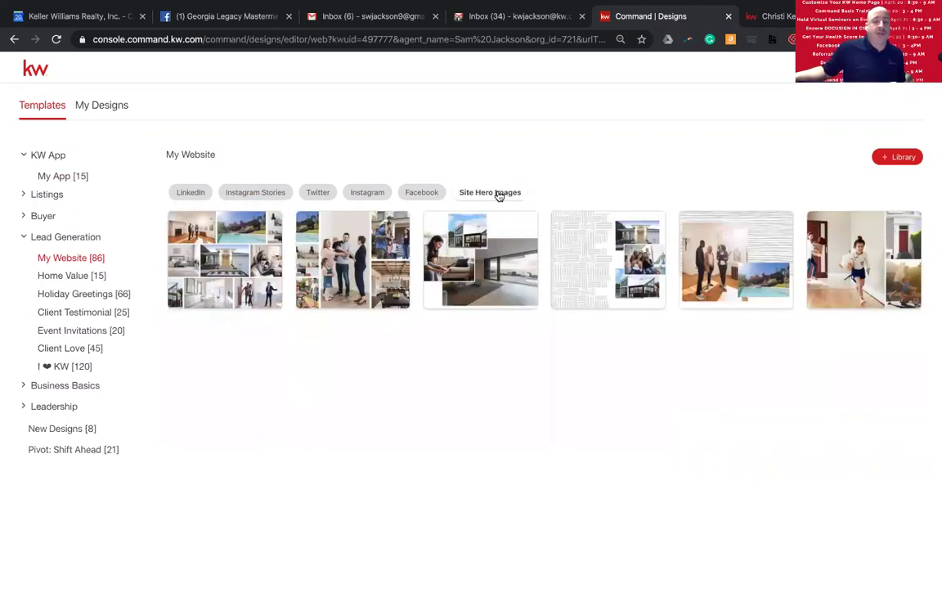
mouse_move(227, 252)
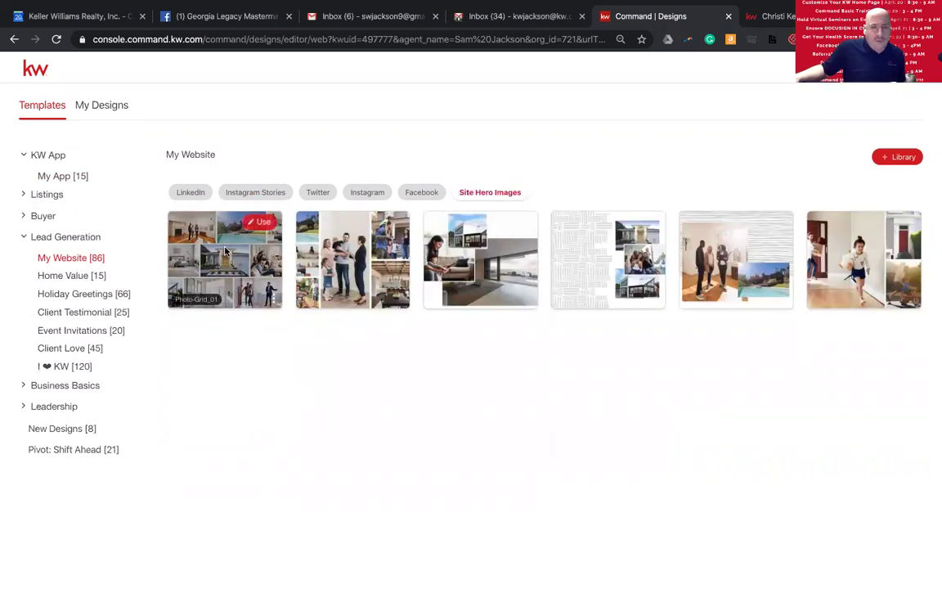
mouse_move(374, 261)
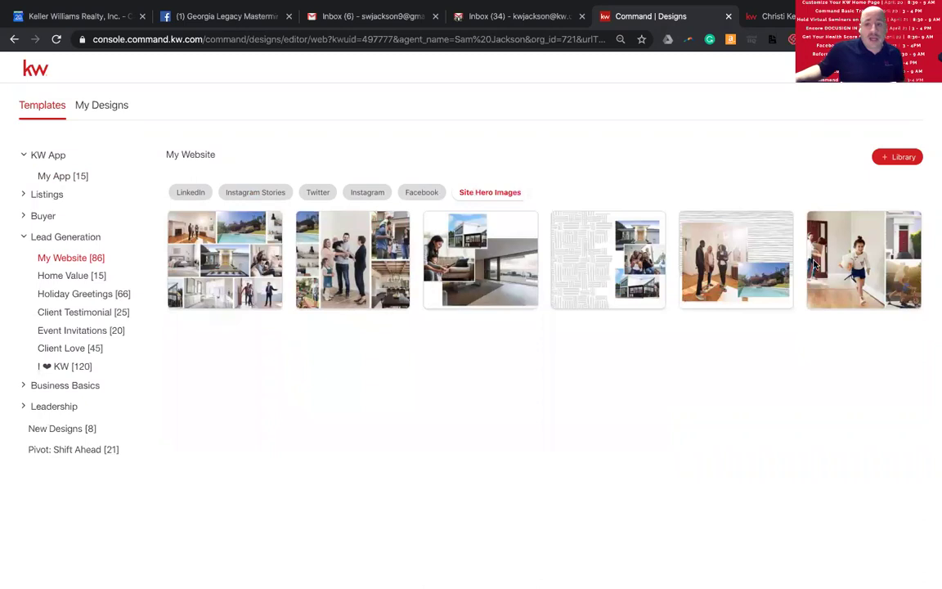
mouse_move(762, 281)
mouse_move(642, 288)
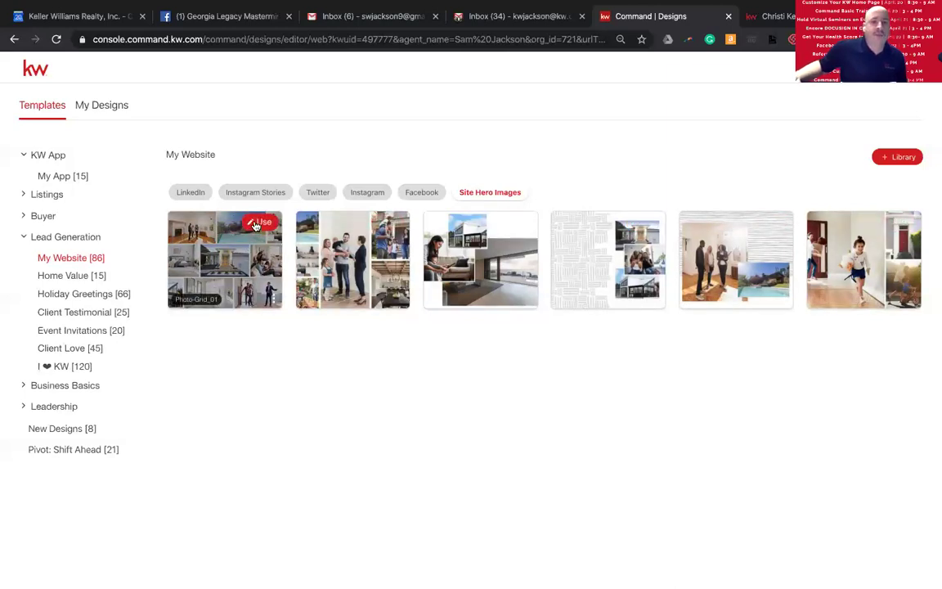
- Start a new design from the Photo-Grid_01 template and bring up the KW listing search
left_click(256, 222)
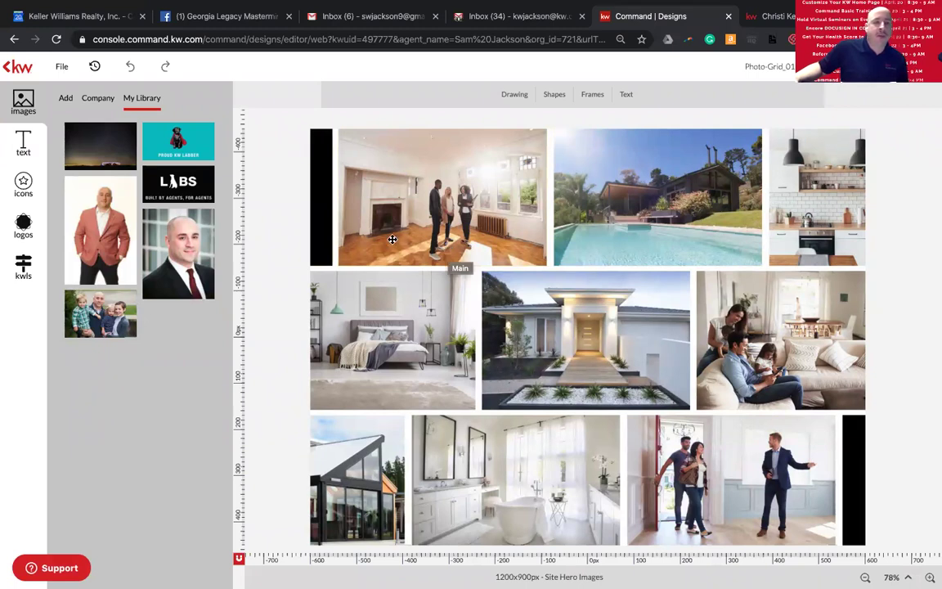
left_click(24, 270)
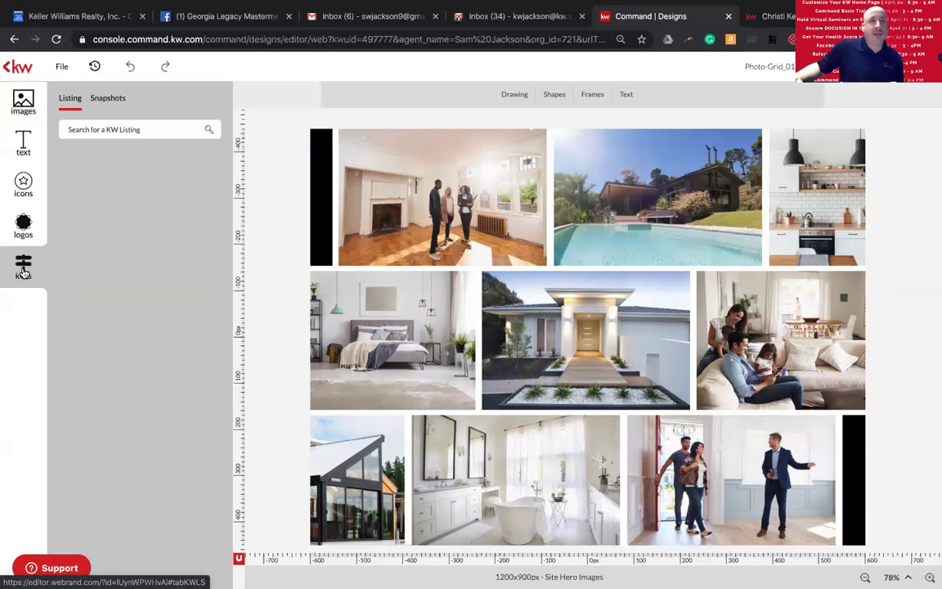
left_click(142, 129)
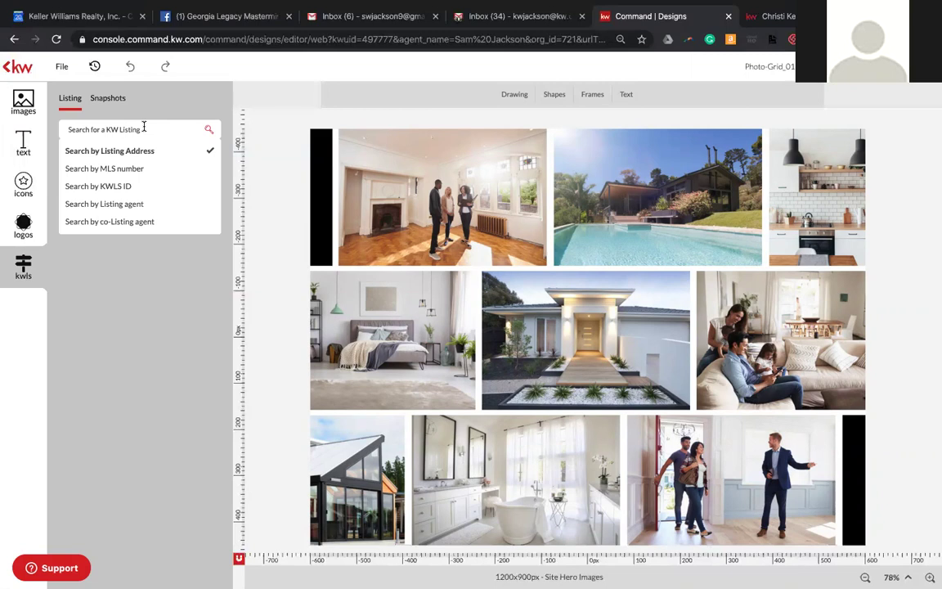
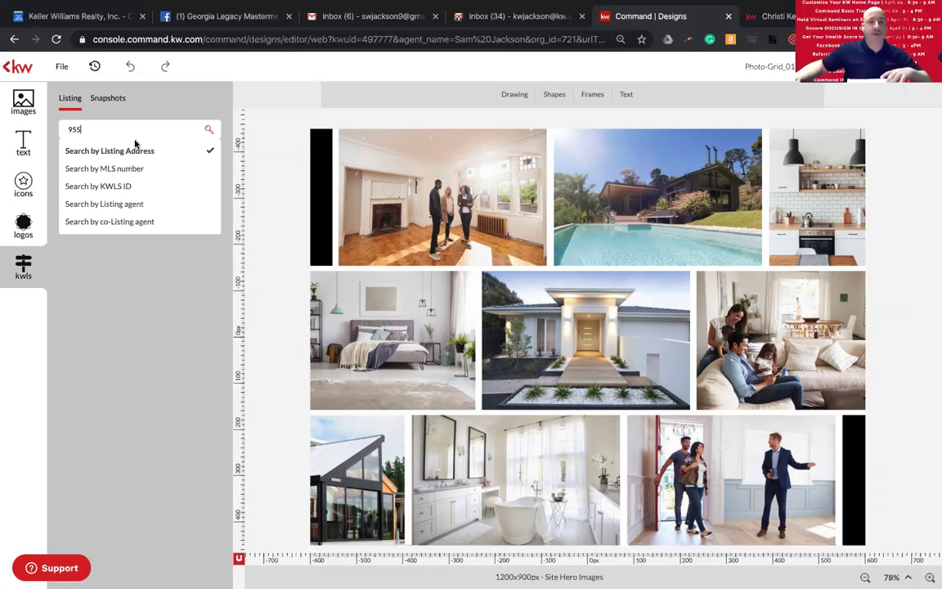
left_click(130, 128)
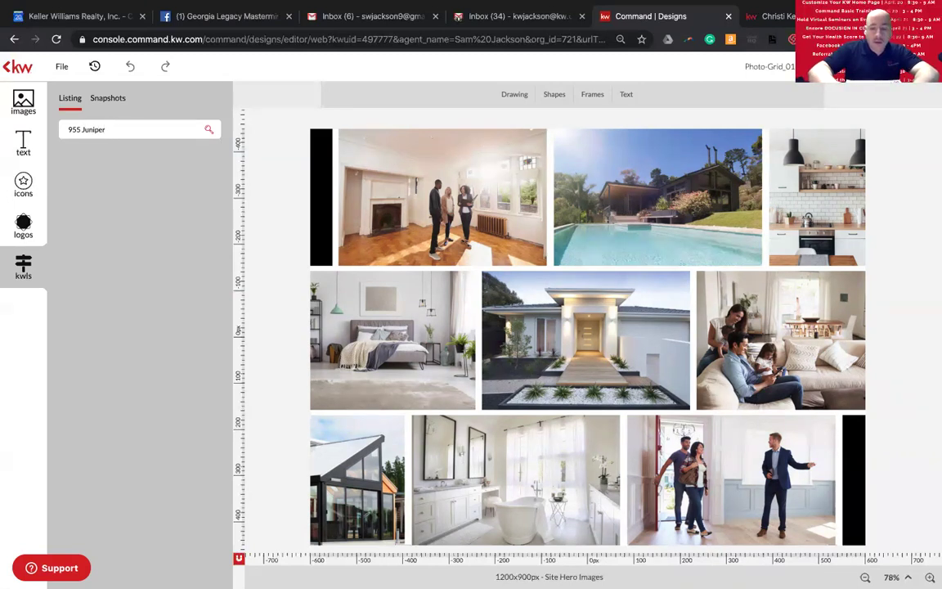
key("Return")
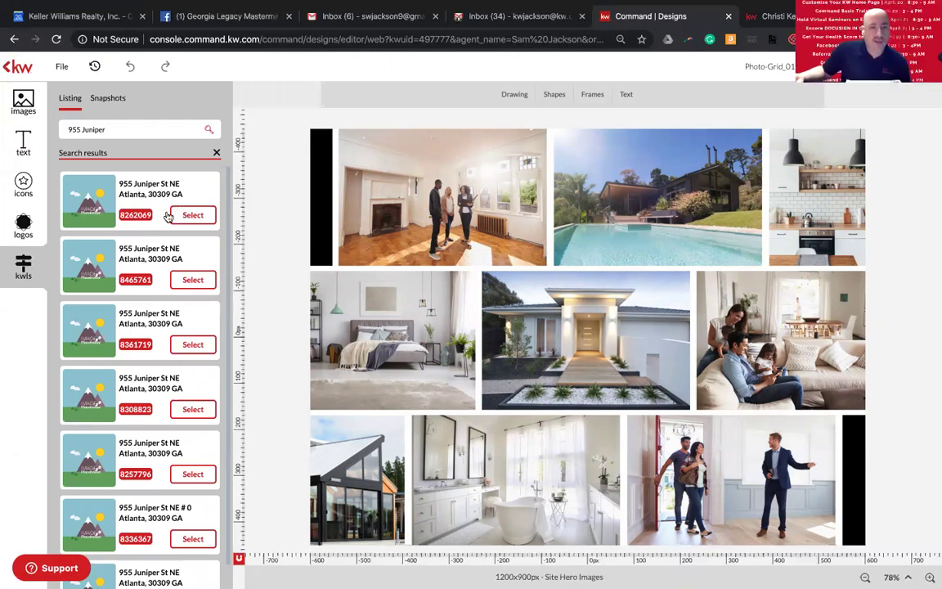
scroll(138, 251, "down", 1)
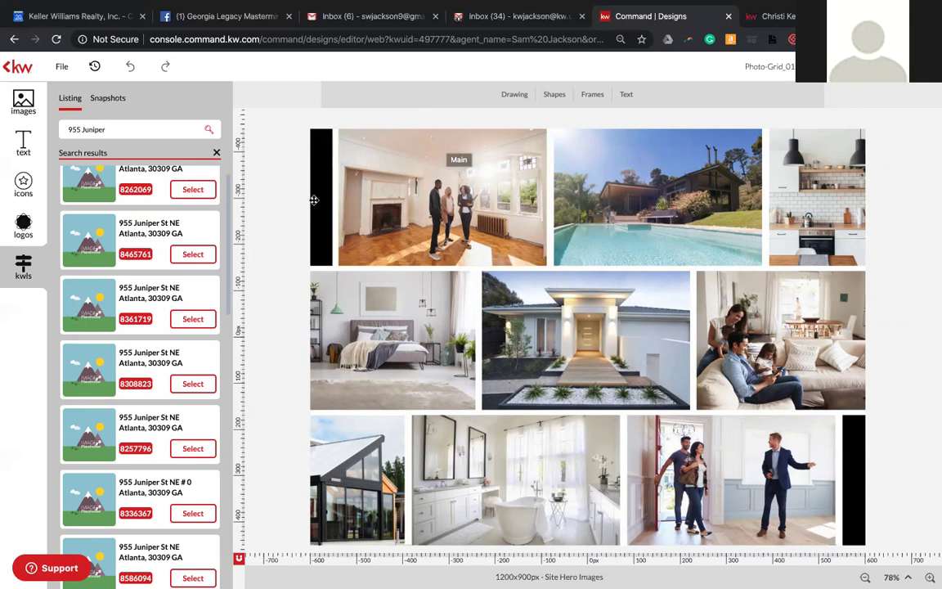
scroll(147, 257, "down", 2)
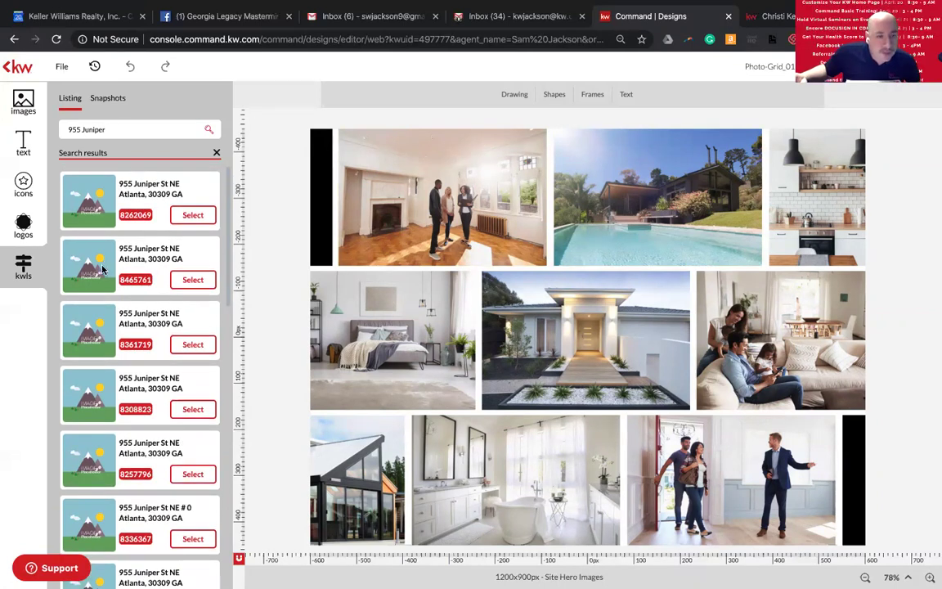
scroll(102, 270, "down", 3)
scroll(102, 271, "down", 5)
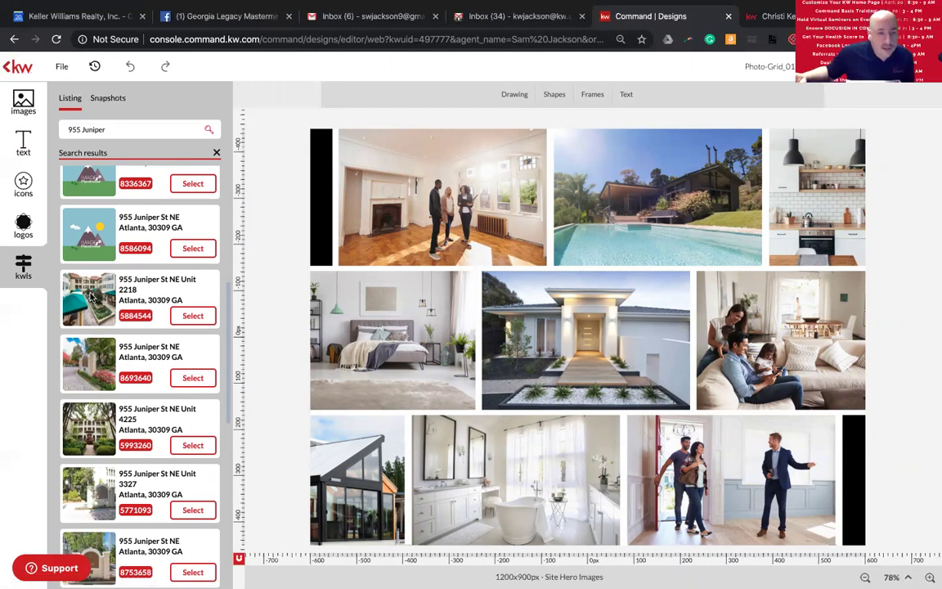
scroll(91, 300, "down", 2)
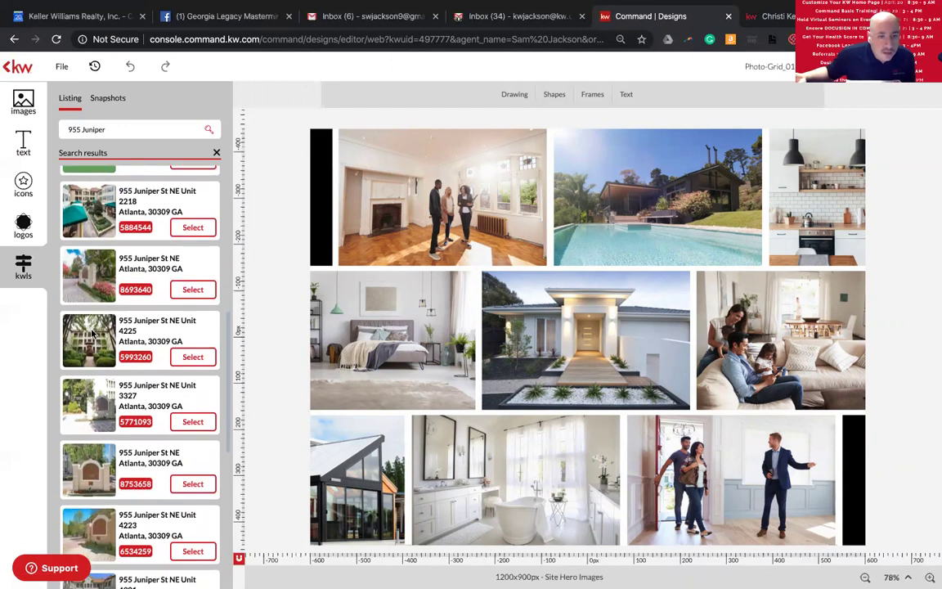
scroll(91, 333, "down", 4)
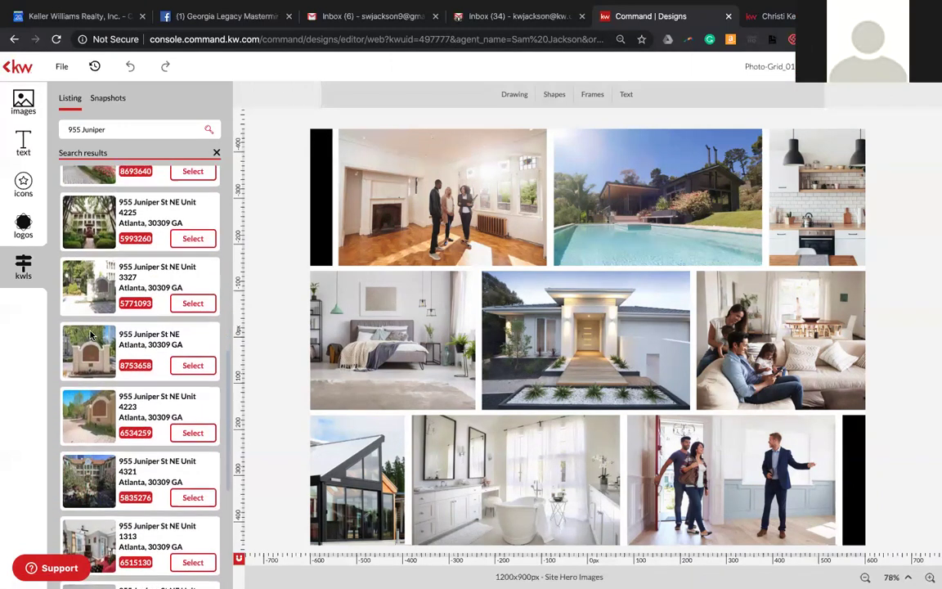
scroll(92, 334, "down", 2)
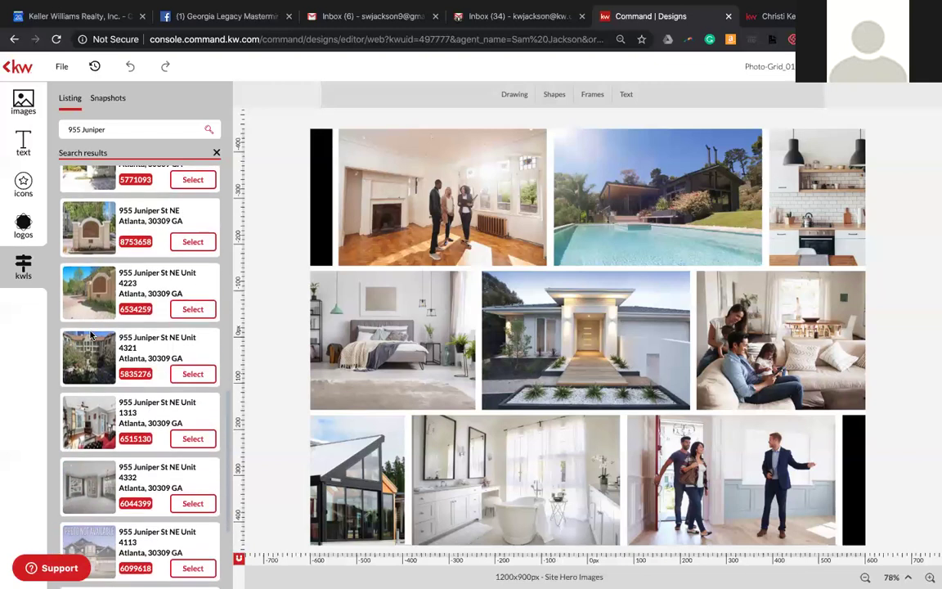
scroll(92, 334, "down", 3)
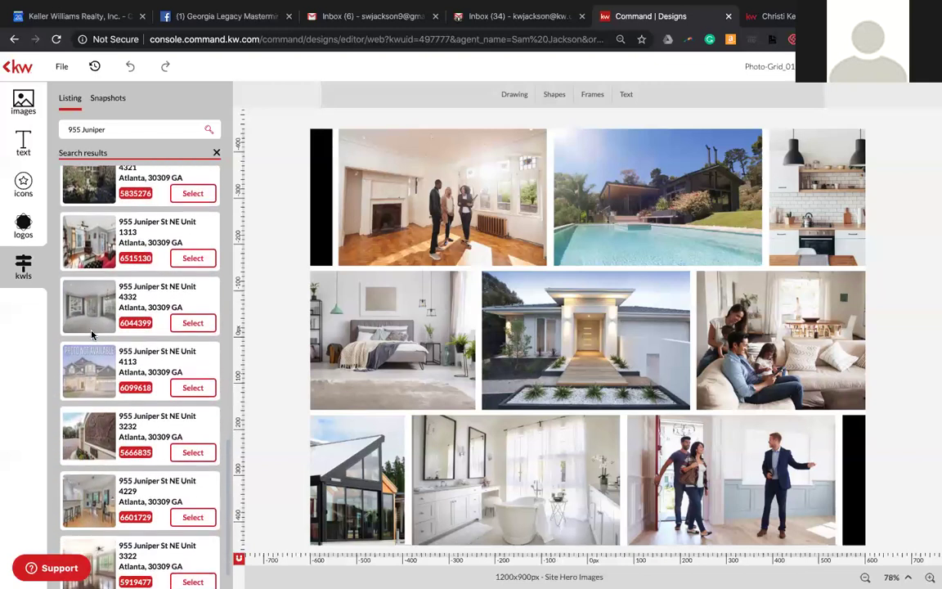
scroll(91, 333, "down", 2)
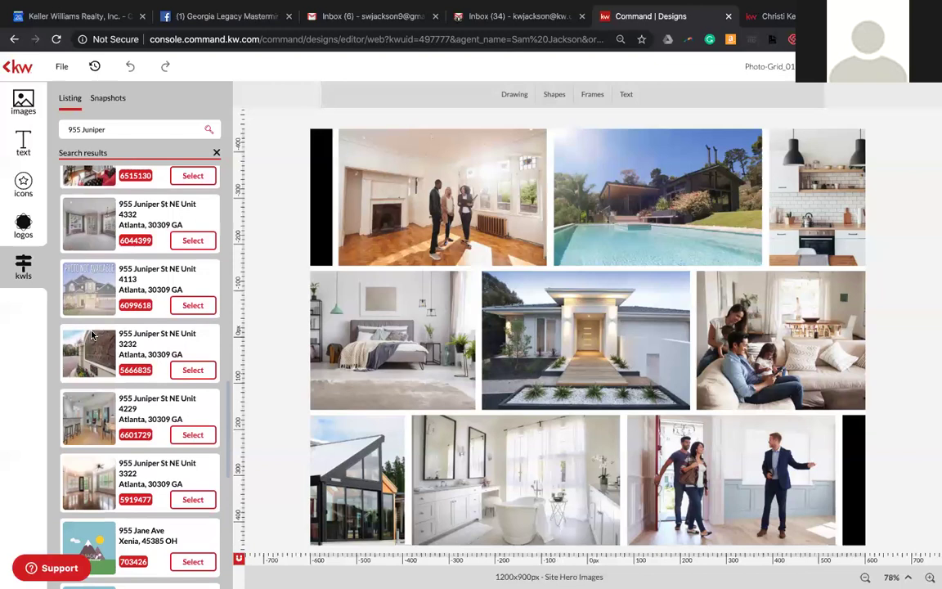
scroll(92, 334, "up", 3)
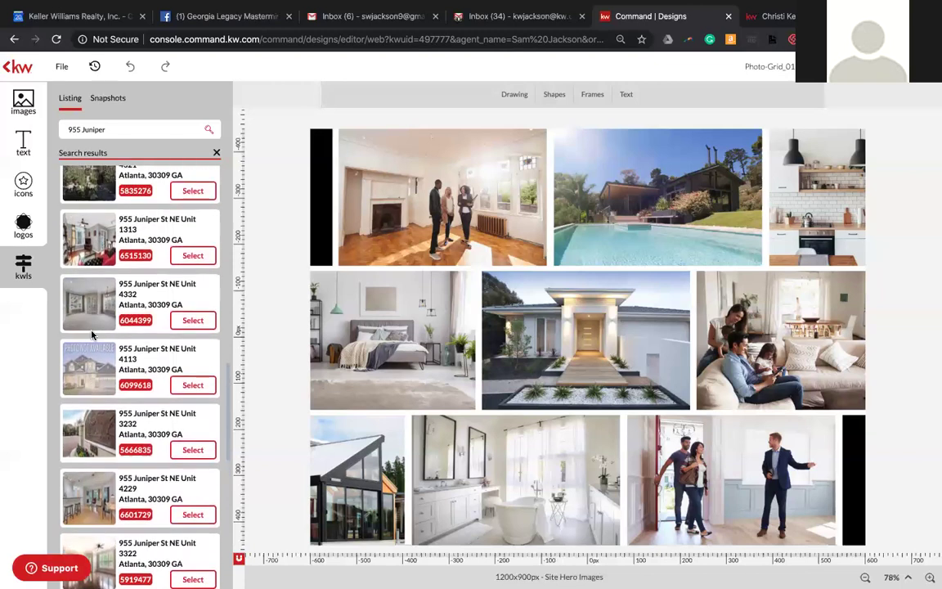
scroll(92, 333, "up", 7)
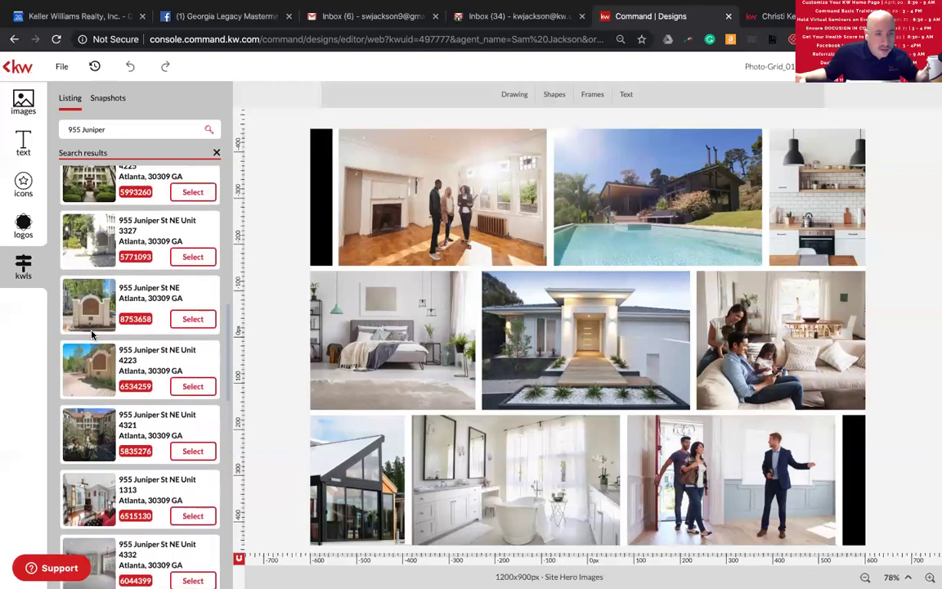
scroll(91, 334, "up", 4)
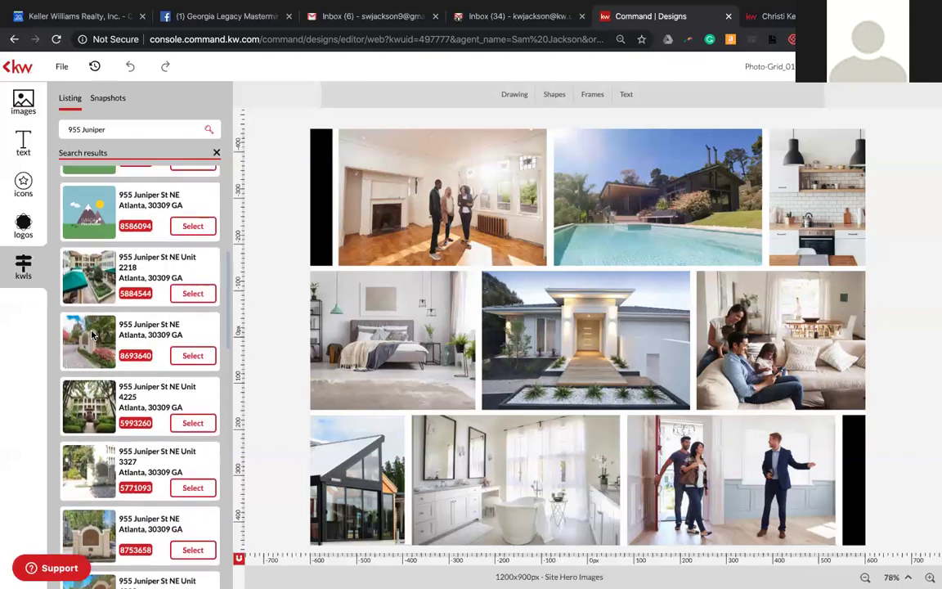
scroll(91, 334, "up", 5)
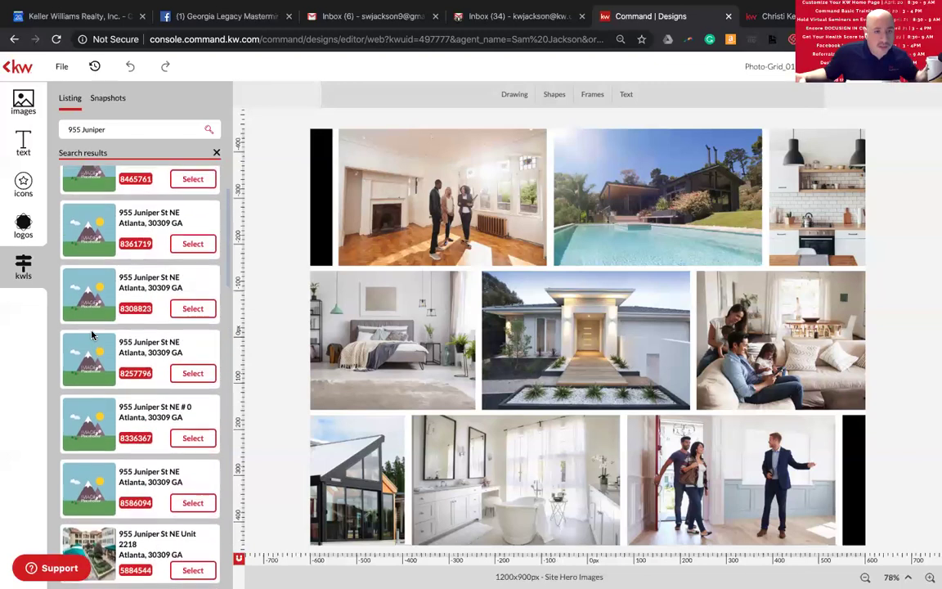
scroll(91, 333, "down", 15)
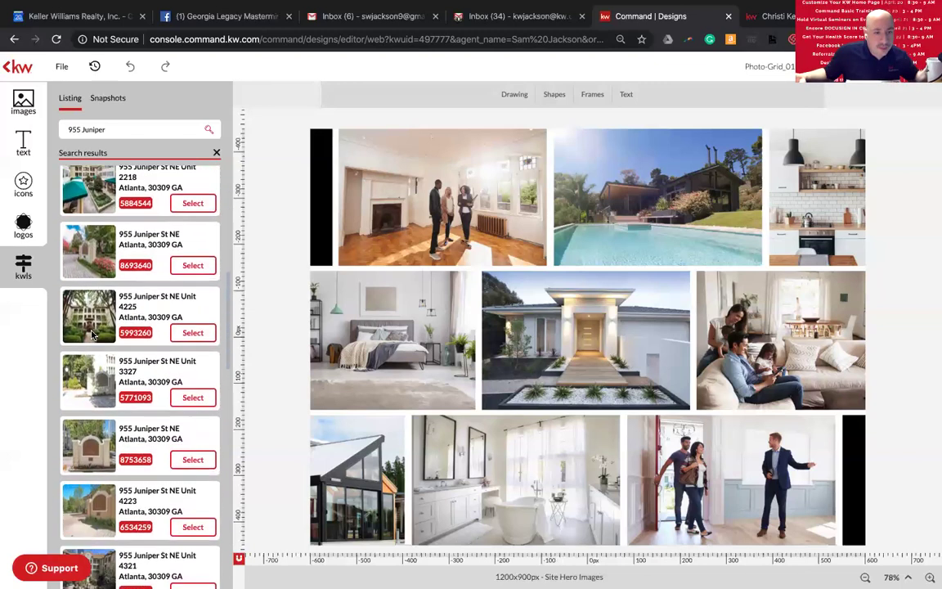
scroll(92, 334, "down", 10)
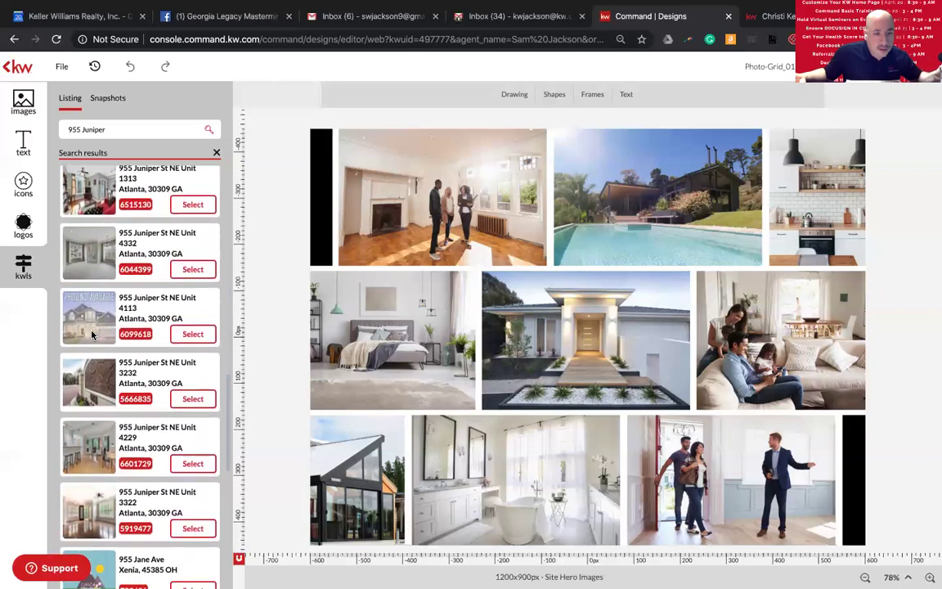
scroll(92, 333, "down", 6)
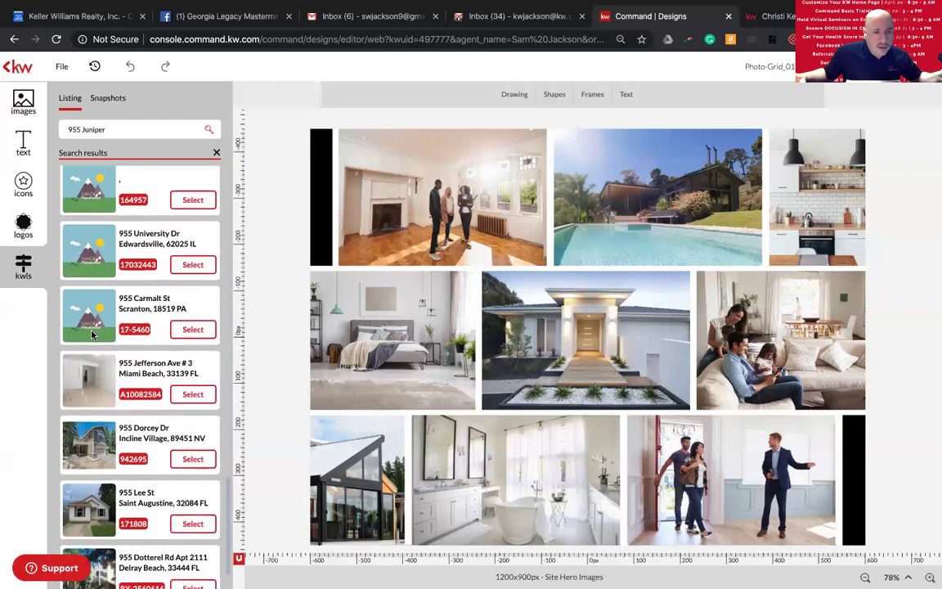
scroll(91, 334, "up", 10)
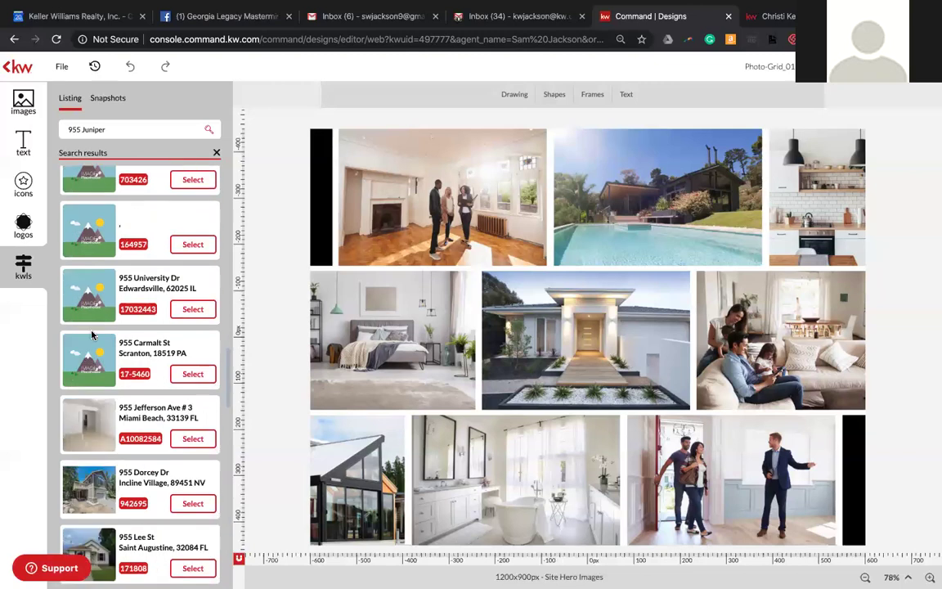
scroll(92, 334, "up", 3)
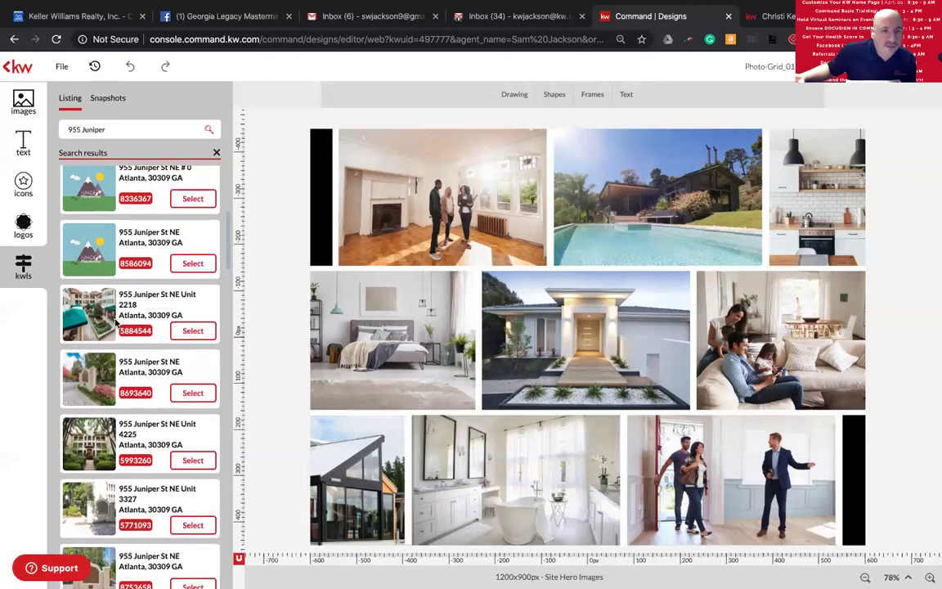
- Select the Unit 2218 listing and place its gym photo in the top-middle grid slot
left_click(190, 332)
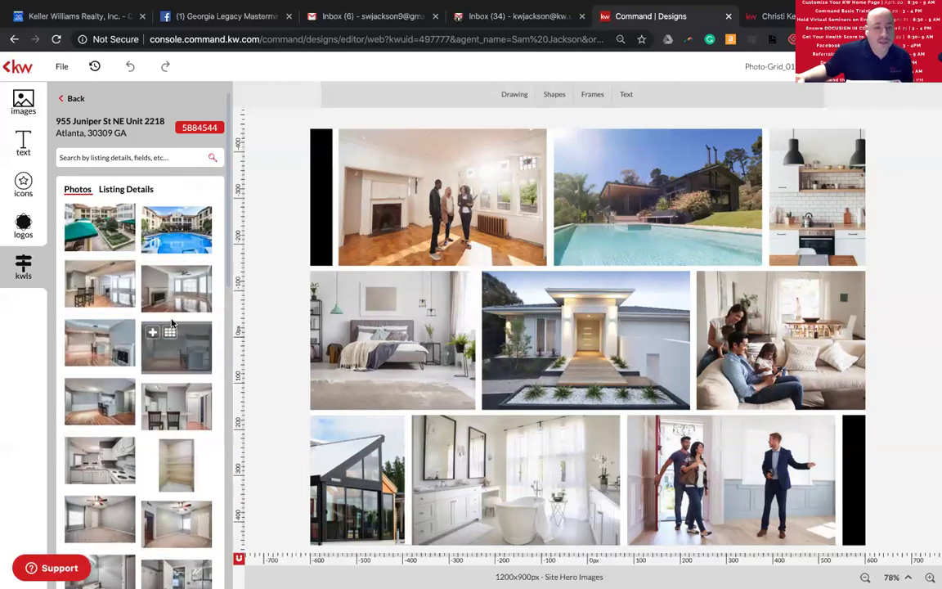
scroll(176, 332, "down", 6)
scroll(197, 260, "up", 1)
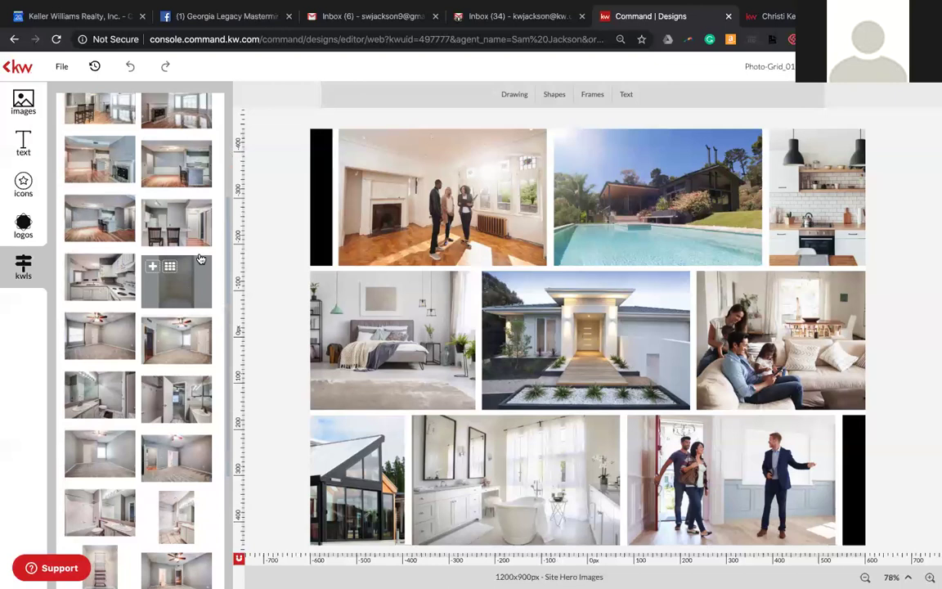
scroll(197, 266, "down", 2)
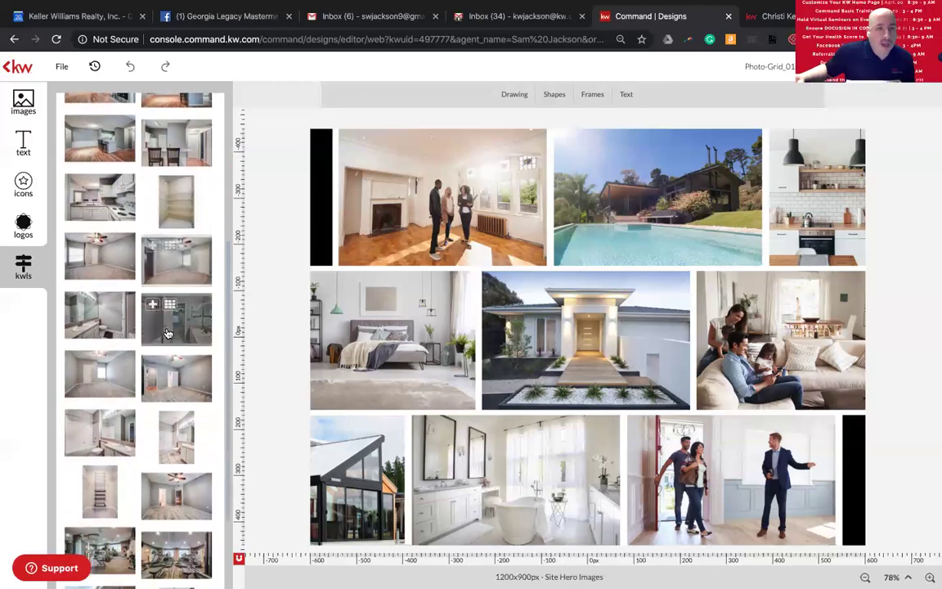
scroll(187, 474, "down", 1)
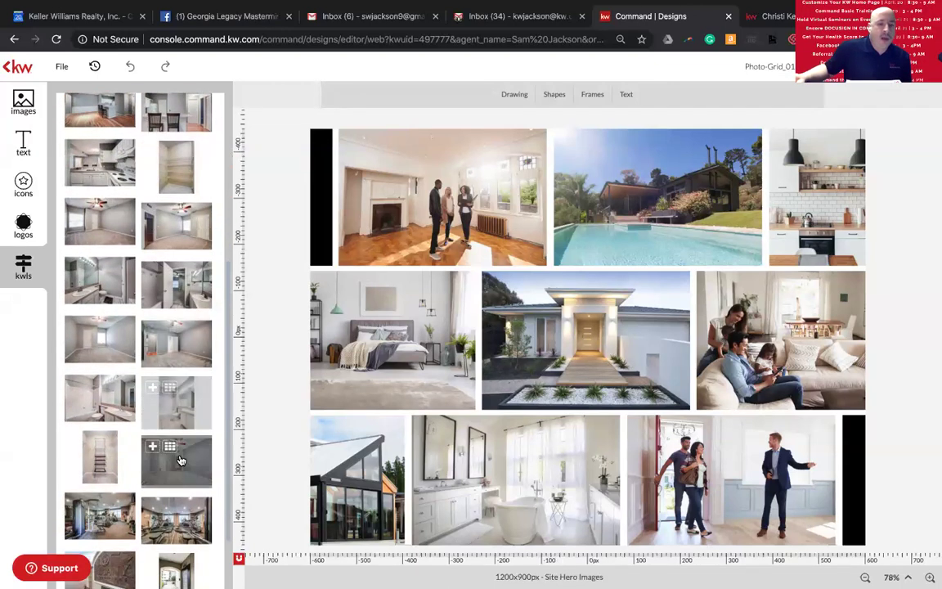
scroll(181, 473, "down", 2)
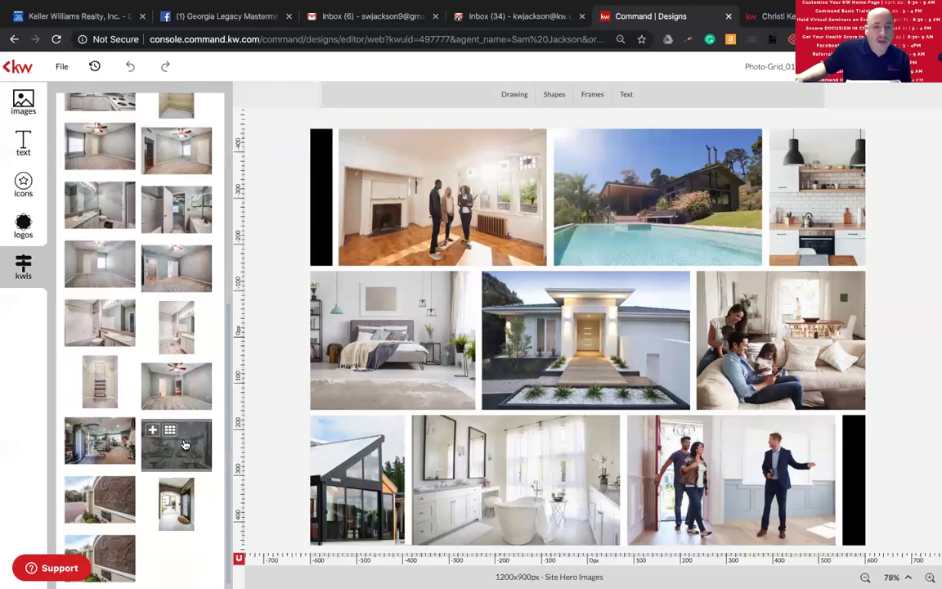
left_click_drag(175, 454, 586, 340)
left_click_drag(738, 344, 630, 200)
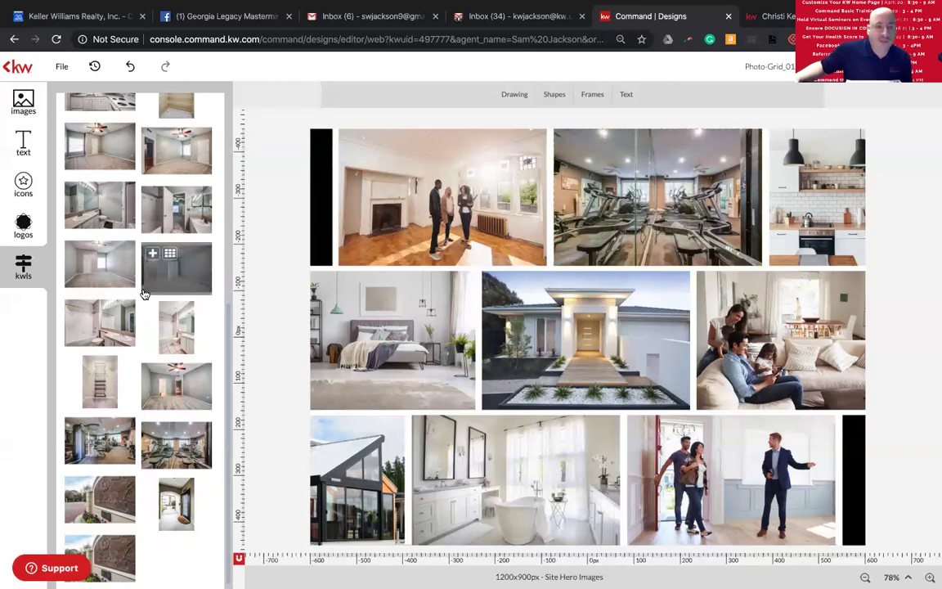
- Swap the top-middle photo through the listing's bathroom shot, ending with the courtyard pool photo
scroll(123, 343, "down", 1)
scroll(156, 478, "up", 2)
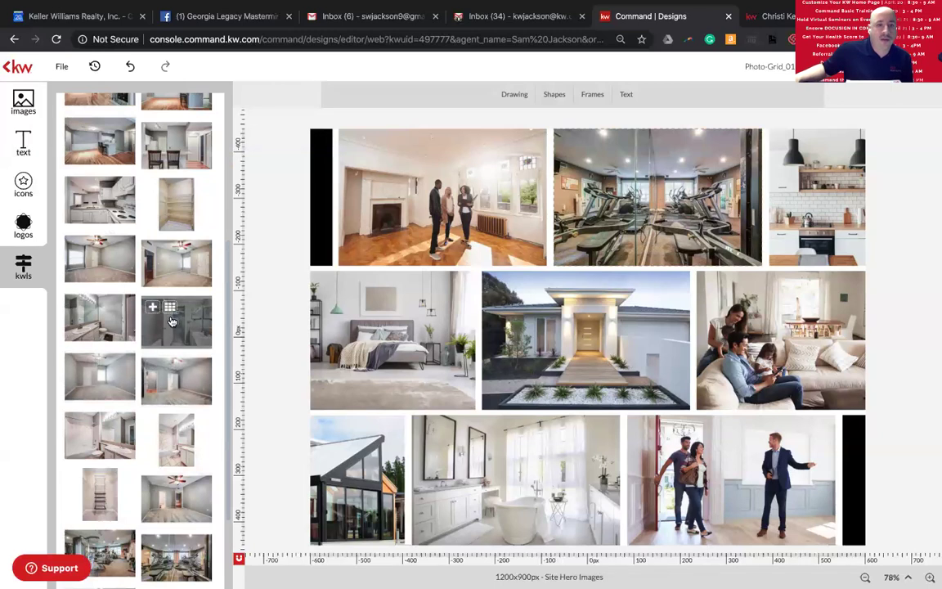
left_click_drag(164, 317, 644, 200)
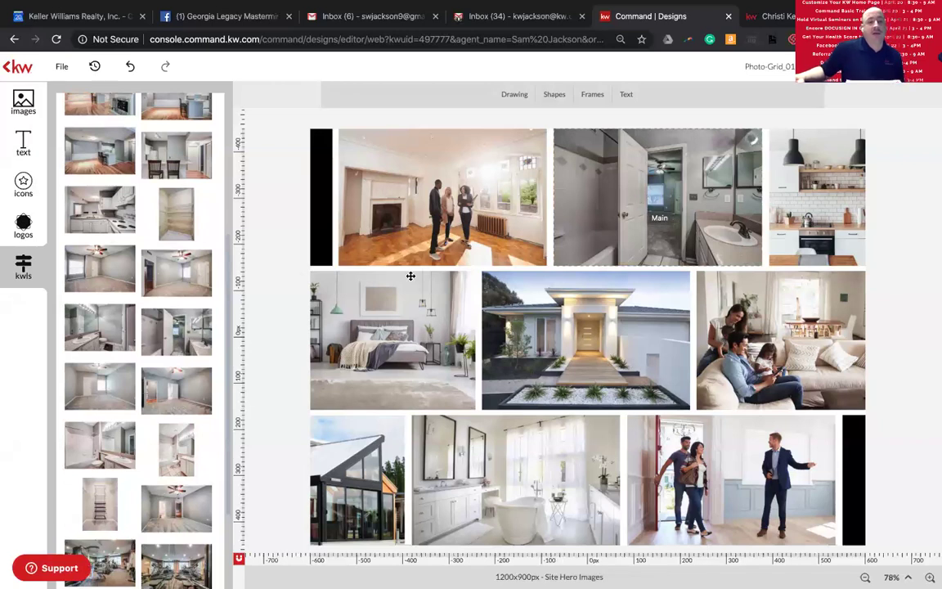
scroll(182, 271, "up", 3)
left_click_drag(176, 229, 635, 227)
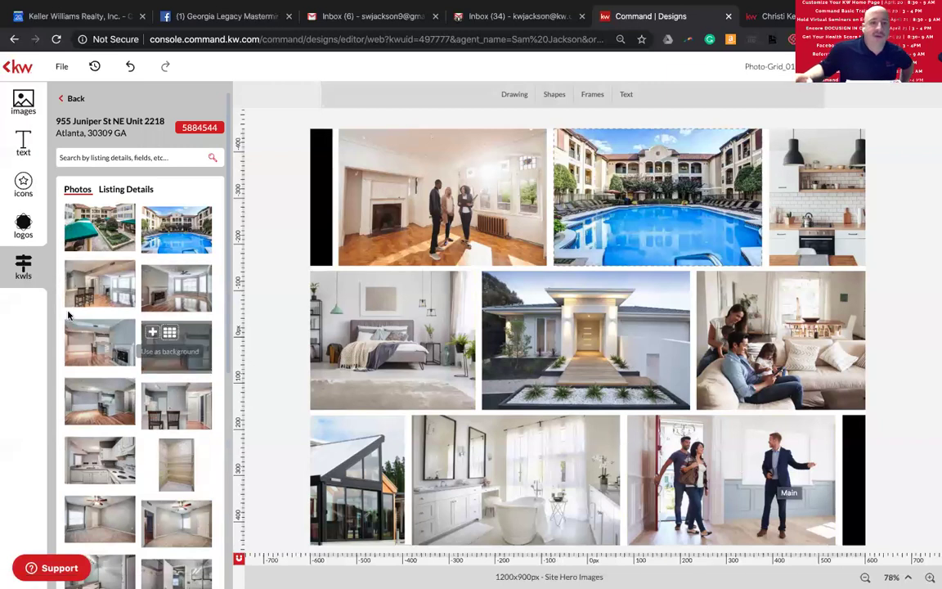
- Open the company House Types image folder in the images panel
left_click(24, 100)
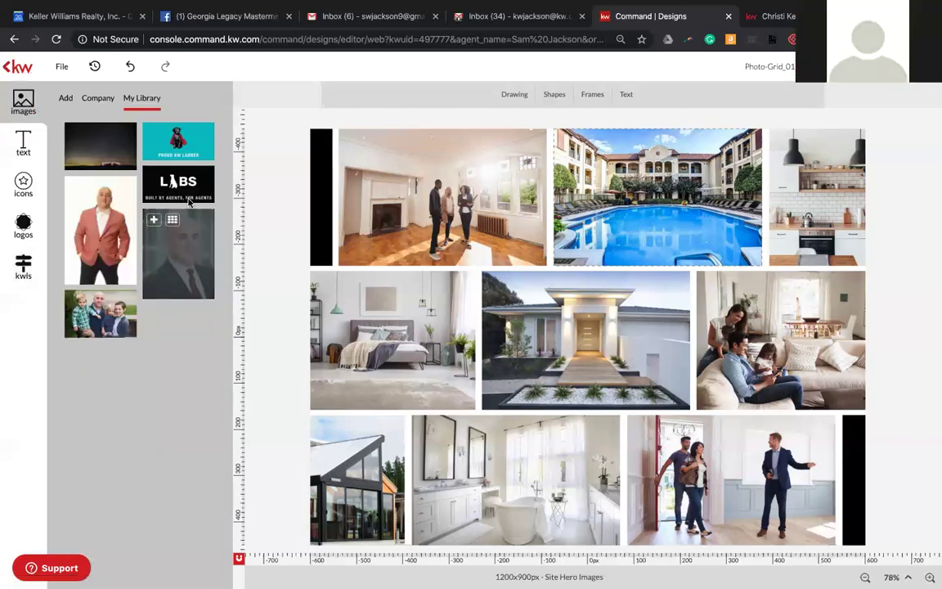
mouse_move(102, 258)
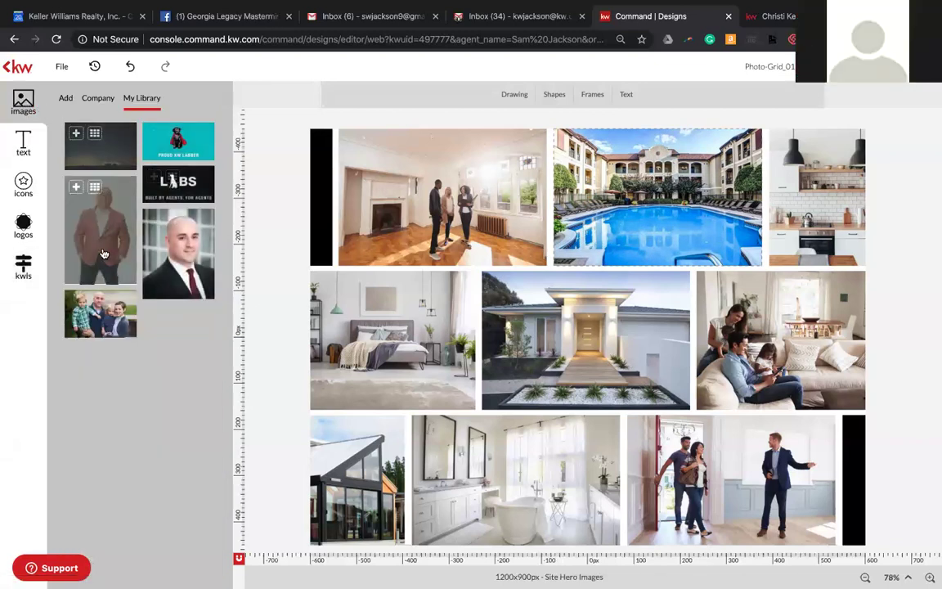
left_click(97, 99)
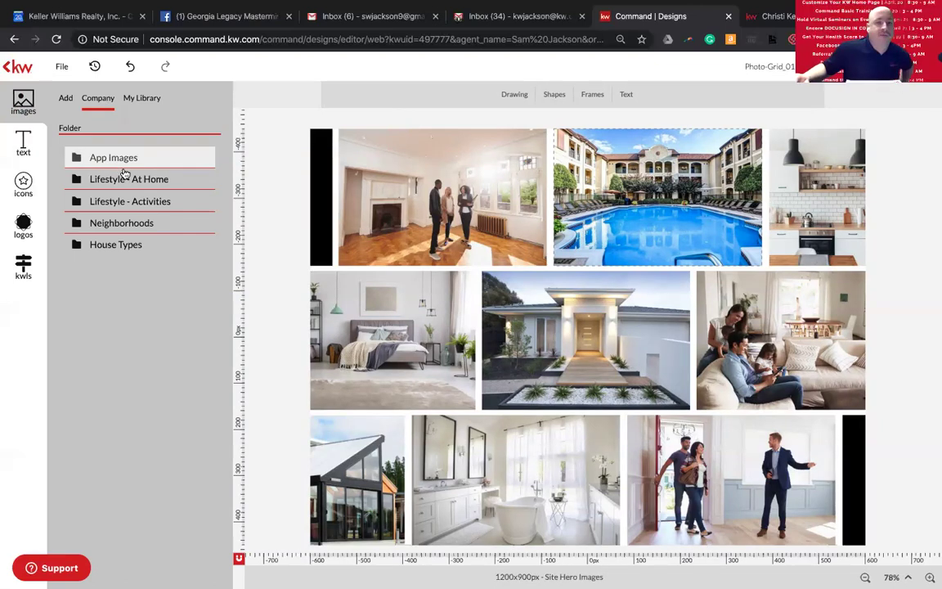
left_click(112, 246)
- Drop the yellow-sofa living room photo into the top-middle grid slot, replacing the pool shot
scroll(116, 255, "down", 1)
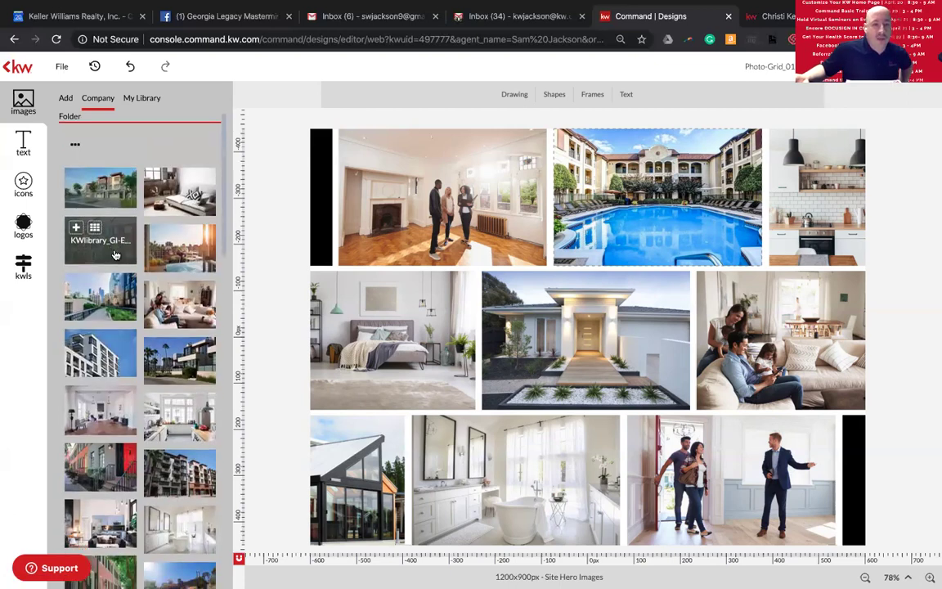
scroll(116, 255, "down", 2)
scroll(155, 421, "down", 2)
scroll(154, 421, "down", 2)
left_click_drag(126, 449, 668, 225)
scroll(97, 379, "down", 1)
scroll(99, 379, "down", 2)
scroll(101, 425, "down", 1)
left_click_drag(100, 444, 589, 237)
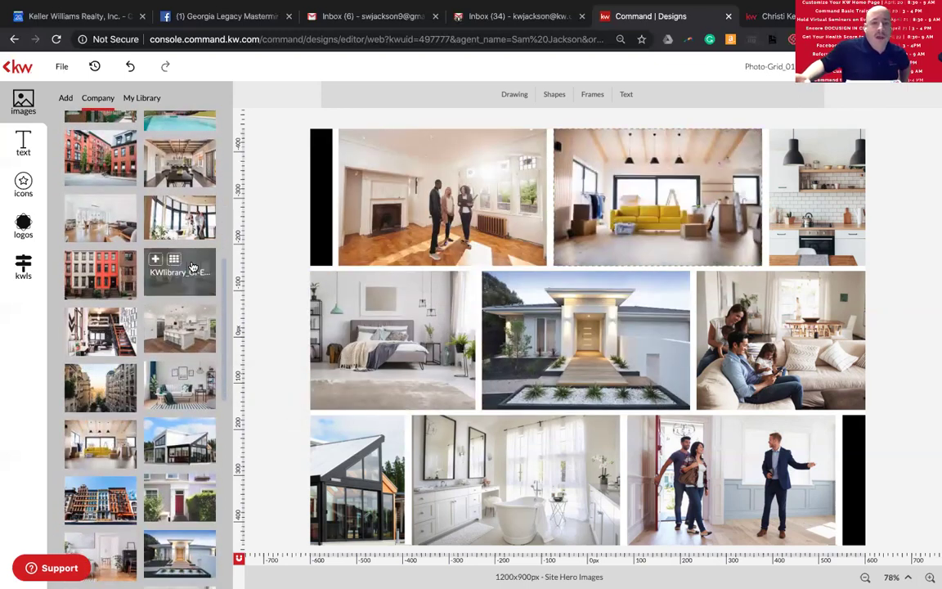
scroll(188, 294, "down", 5)
scroll(178, 359, "up", 5)
scroll(172, 383, "up", 10)
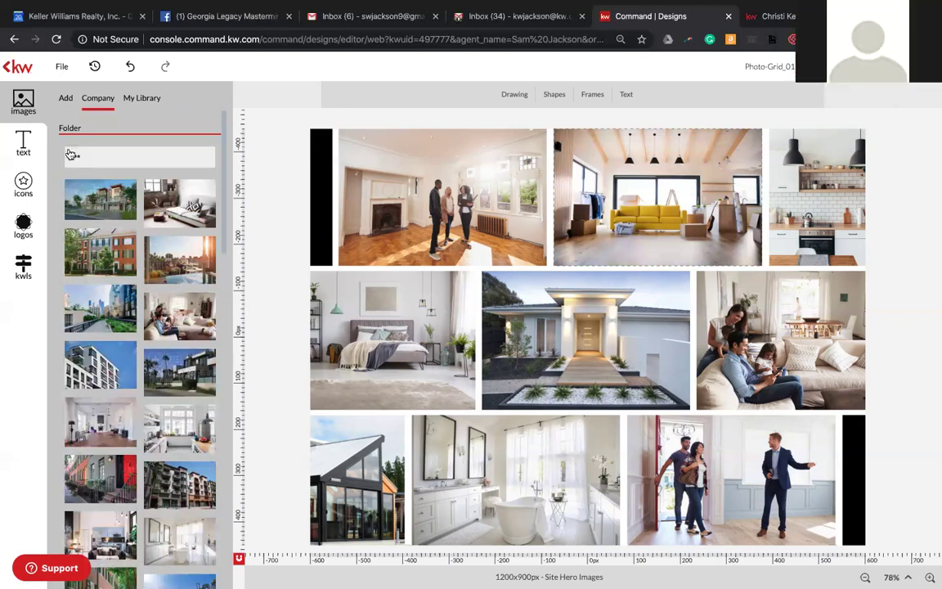
- Open the Folder dropdown to list the available company image folders
left_click(70, 155)
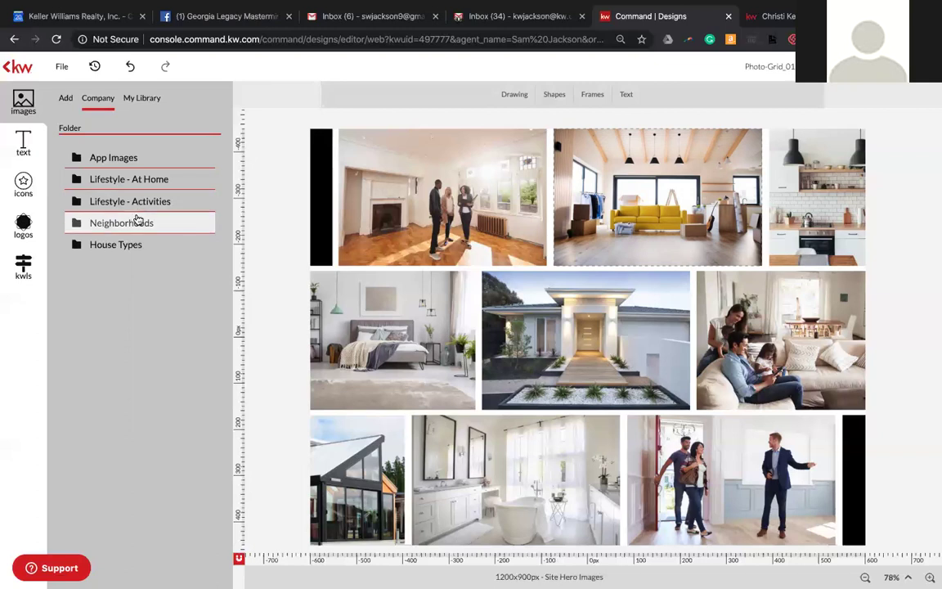
- Load the agent's own KW website in the other tab to view its hero, then return to Command Designs
key("ctrl+Tab")
left_click(523, 39)
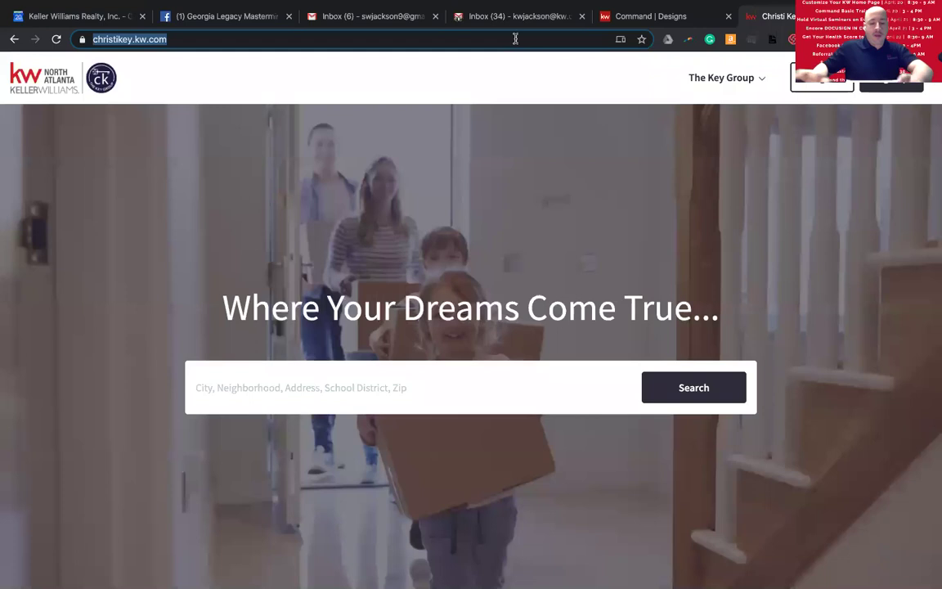
type("sam")
key("Return")
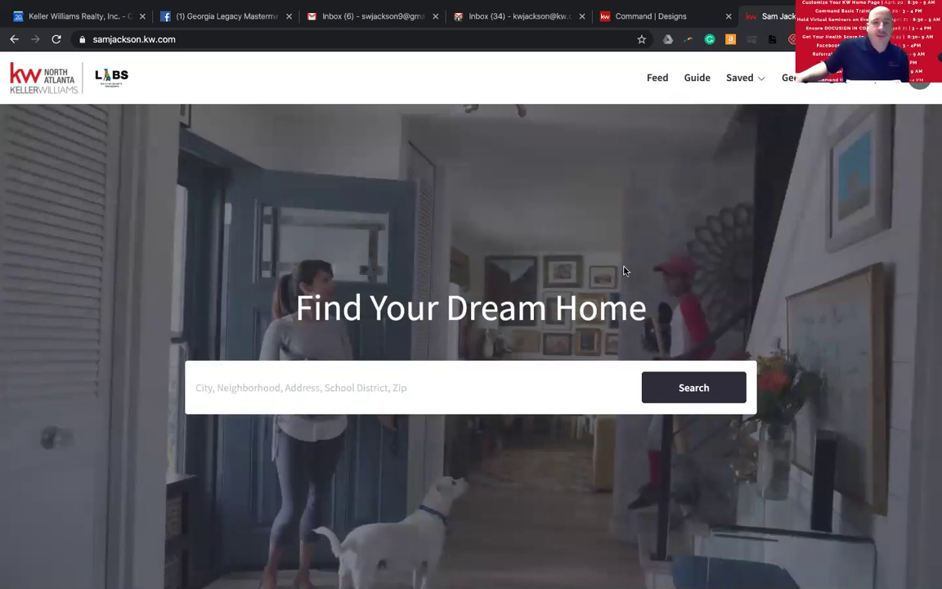
left_click(657, 14)
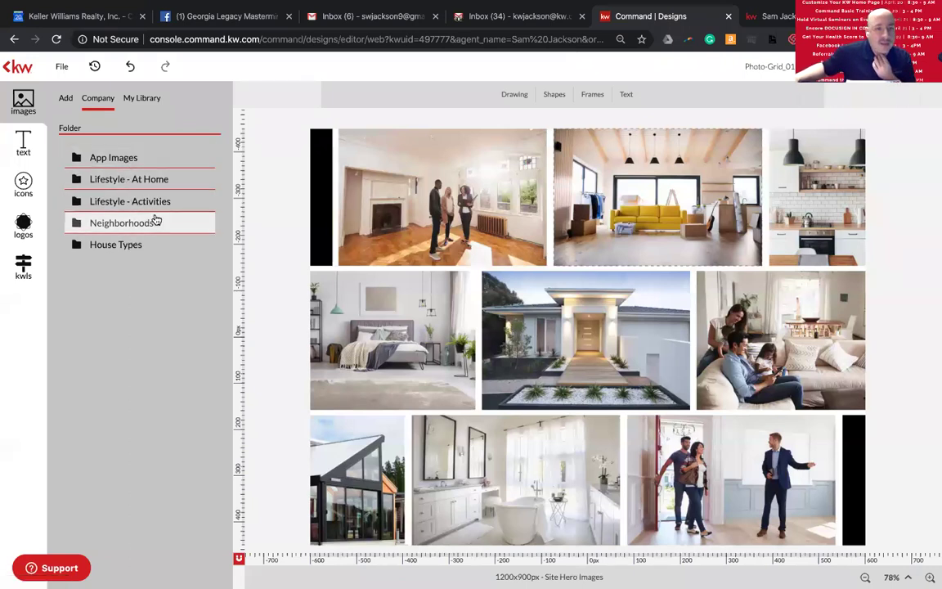
- From Lifestyle - At Home, place the man-and-child photo middle-left and family-at-table photo top-left
left_click(162, 181)
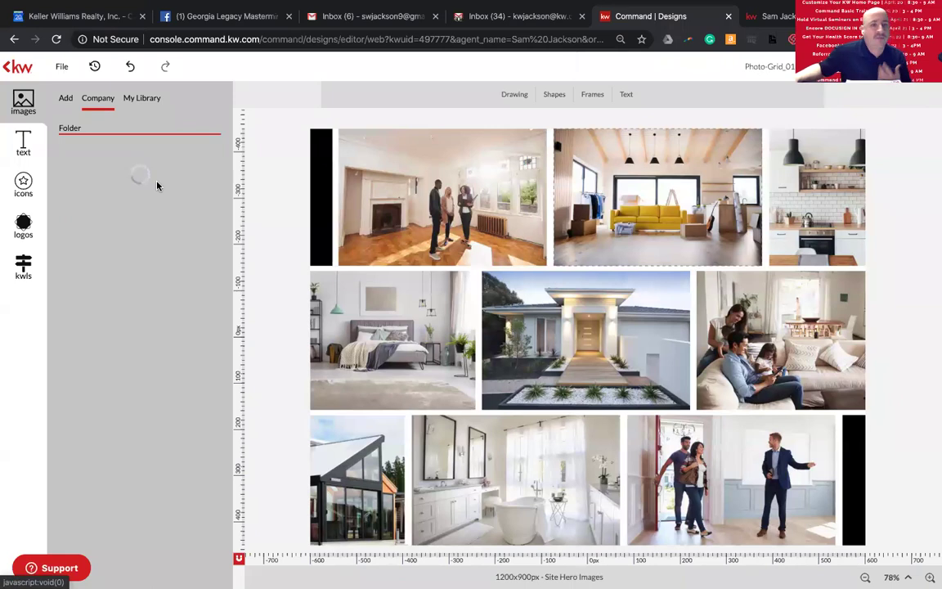
left_click_drag(101, 372, 384, 339)
left_click_drag(100, 315, 425, 196)
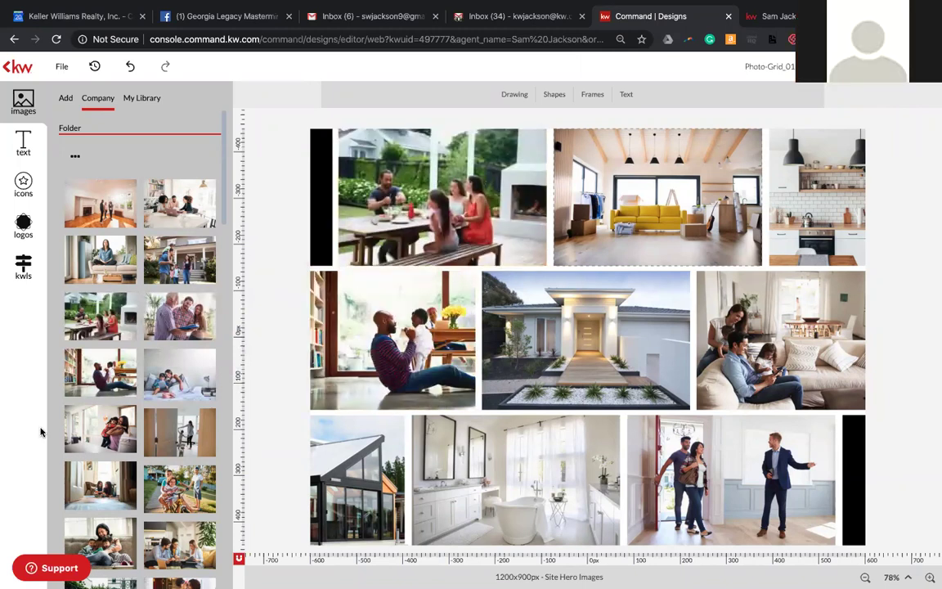
scroll(125, 444, "down", 3)
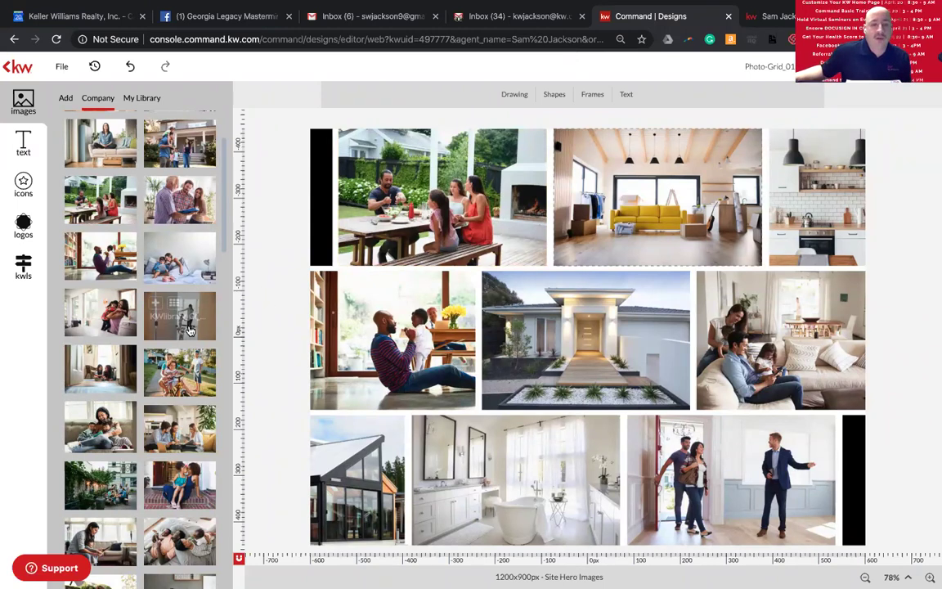
scroll(171, 270, "down", 8)
scroll(183, 341, "down", 4)
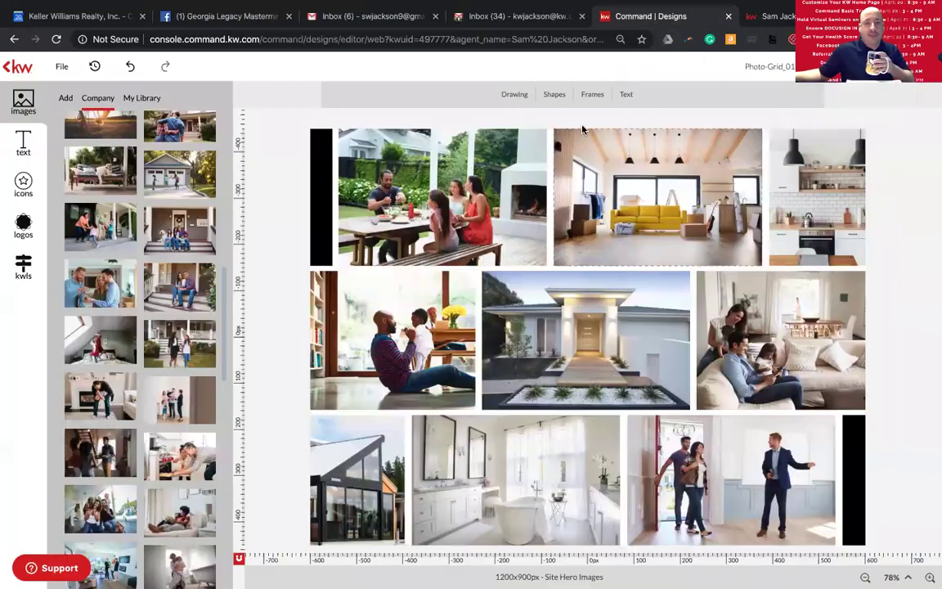
- Return to the Photo-Grid_01 design and bring up its JPEG download options
left_click(590, 18)
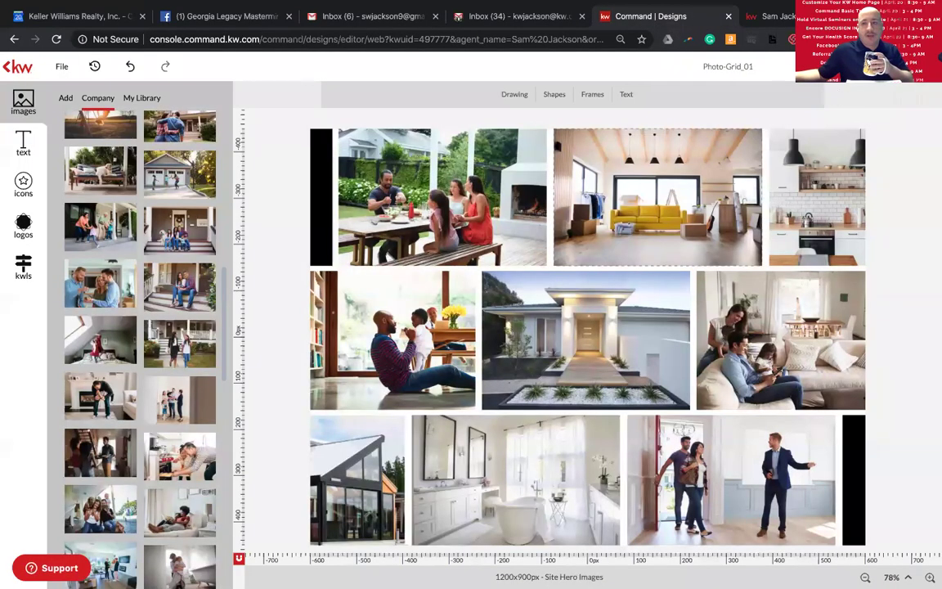
left_click(850, 67)
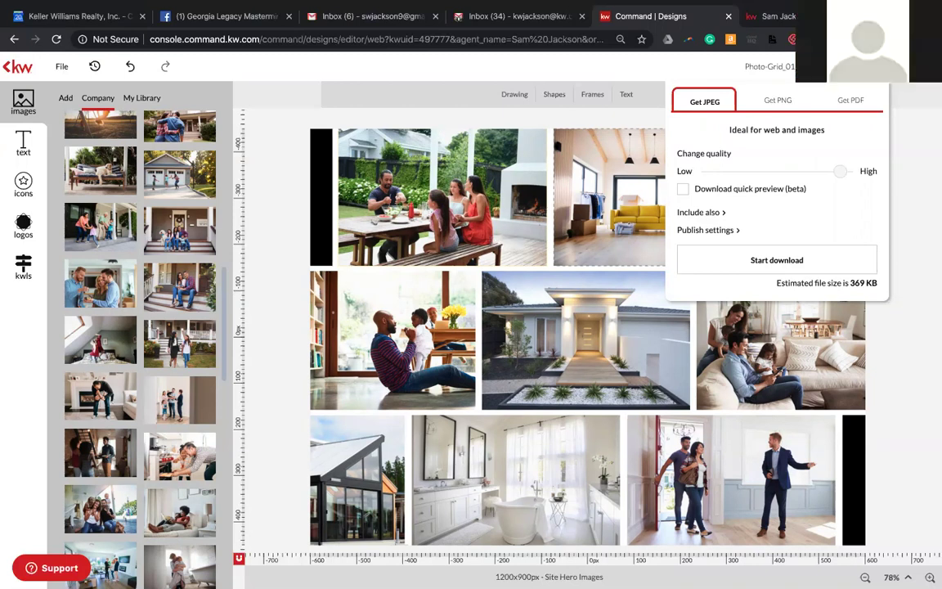
- Use Mission Control to switch to the desktop showing Preview's April 20-24 Technology flyer
key("ctrl+Up")
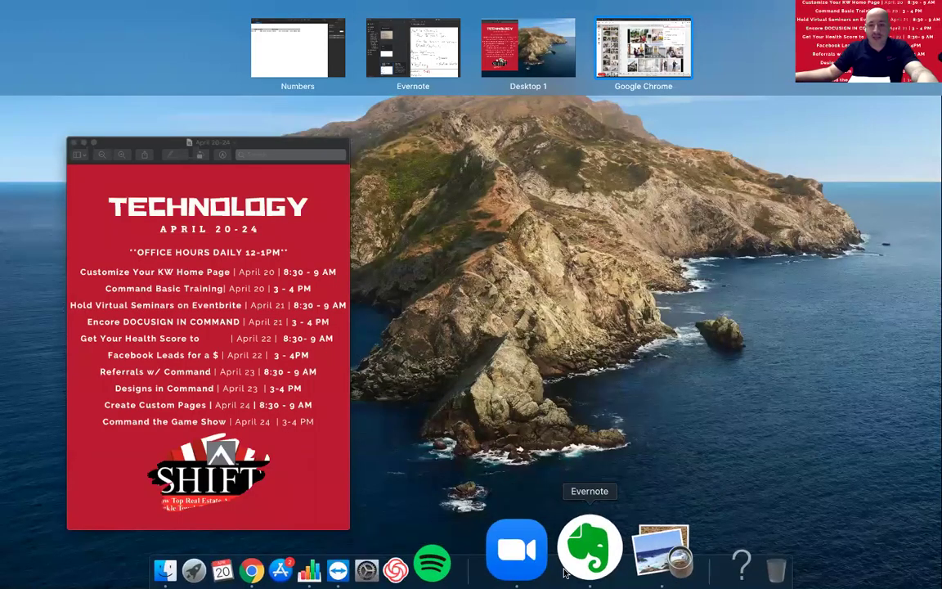
key("ctrl+Up")
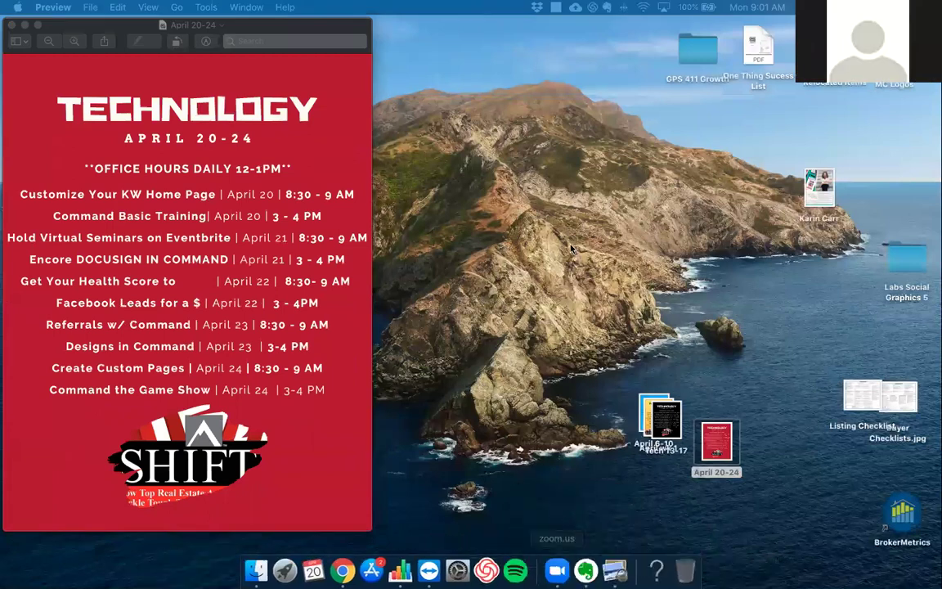